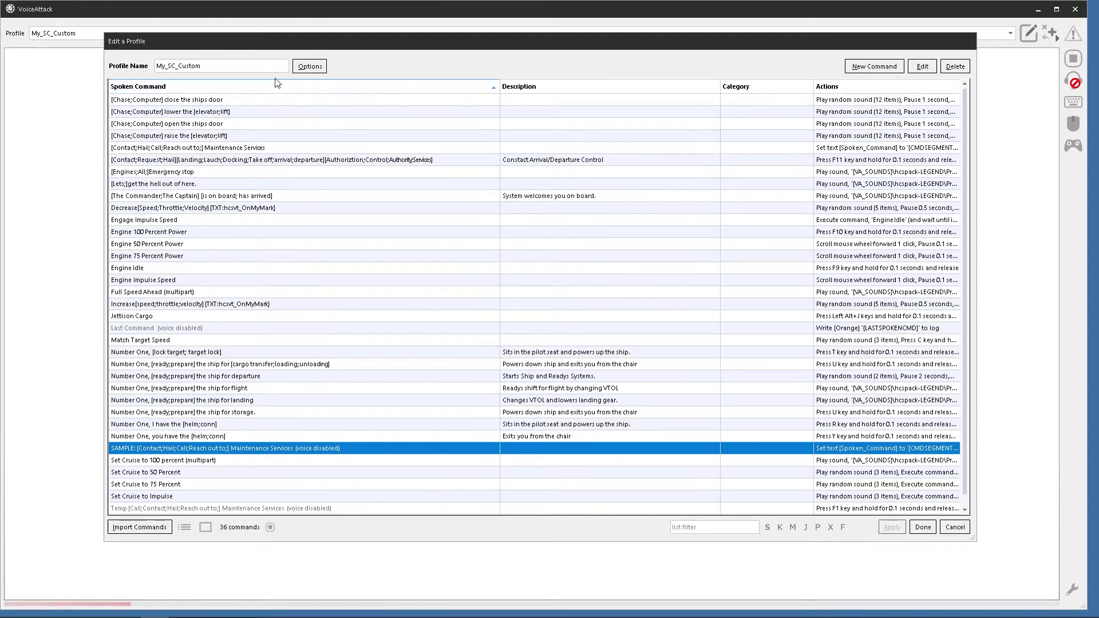
- Create a new command in the My_SC_Custom profile triggered by the spoken phrase "Press a key ten times"
{"action": "left_click", "coordinate": [166, 318]}
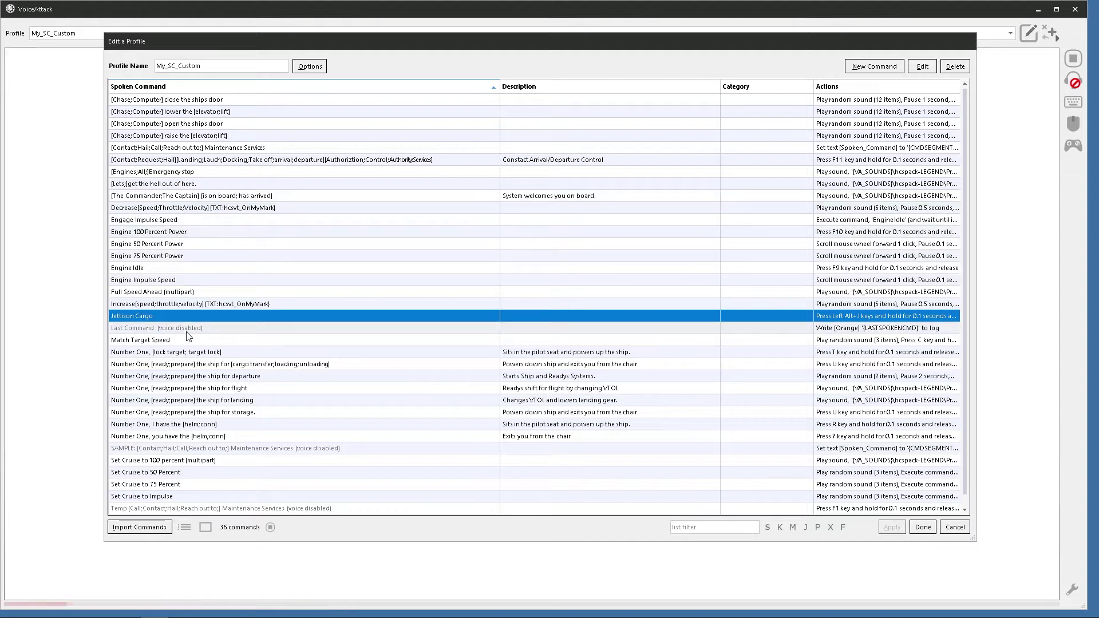
{"action": "left_click", "coordinate": [855, 72]}
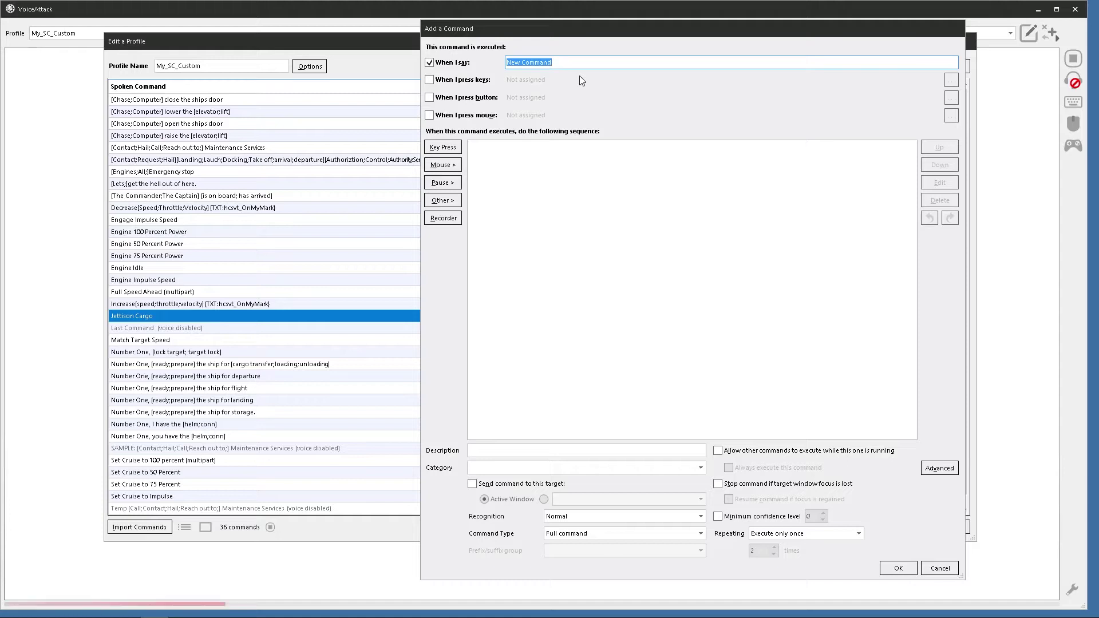
{"action": "type", "text": "Press a key 10"}
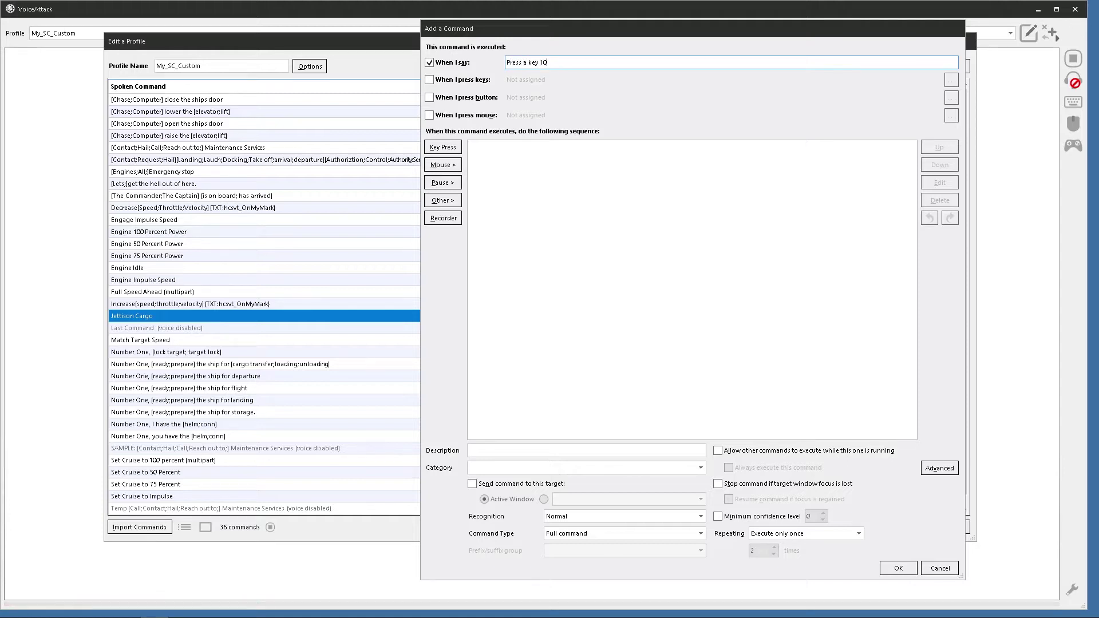
{"action": "key", "text": "BackSpace"}
{"action": "key", "text": "BackSpace"}
{"action": "type", "text": "ten times"}
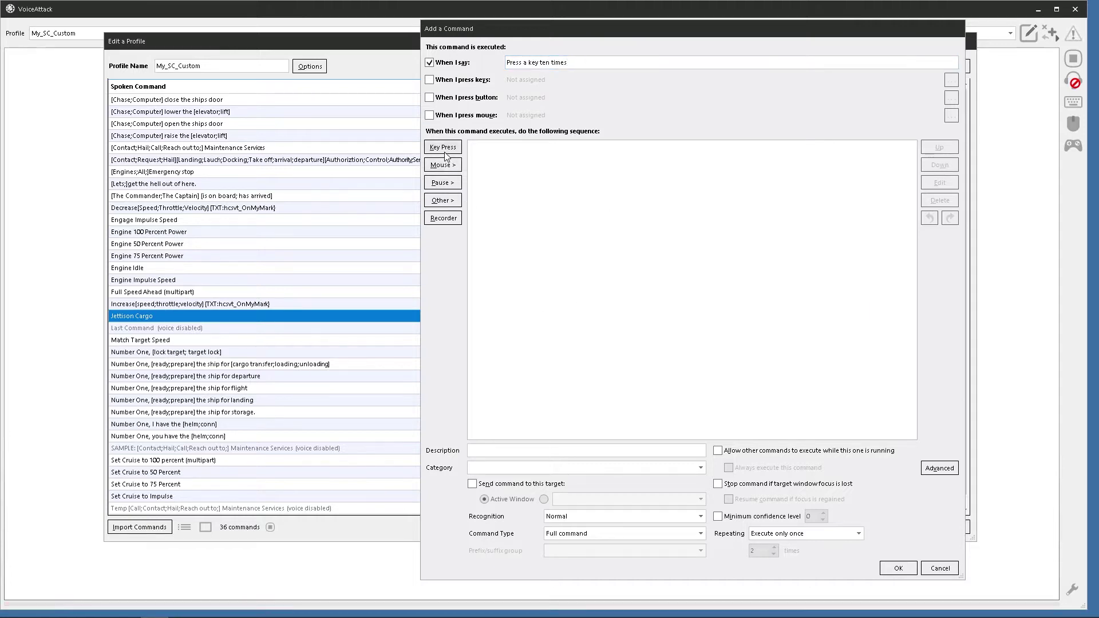
- Add an action that writes the value {CMD} to the event log in blue, and save the command
{"action": "left_click", "coordinate": [445, 204]}
{"action": "mouse_move", "coordinate": [499, 239]}
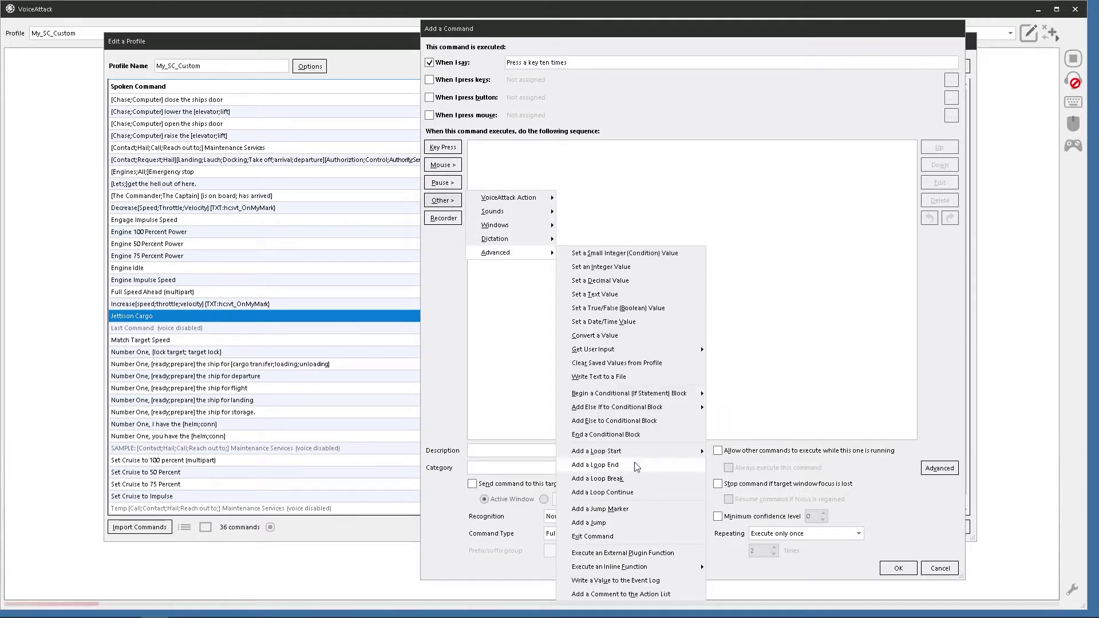
{"action": "left_click", "coordinate": [605, 581]}
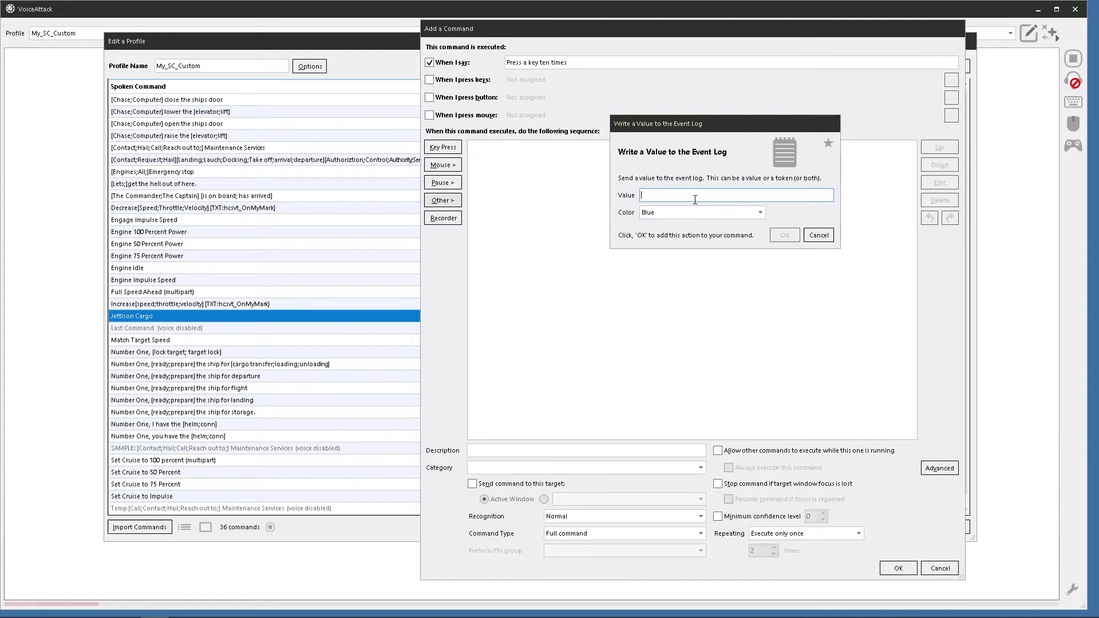
{"action": "type", "text": "{CMD"}
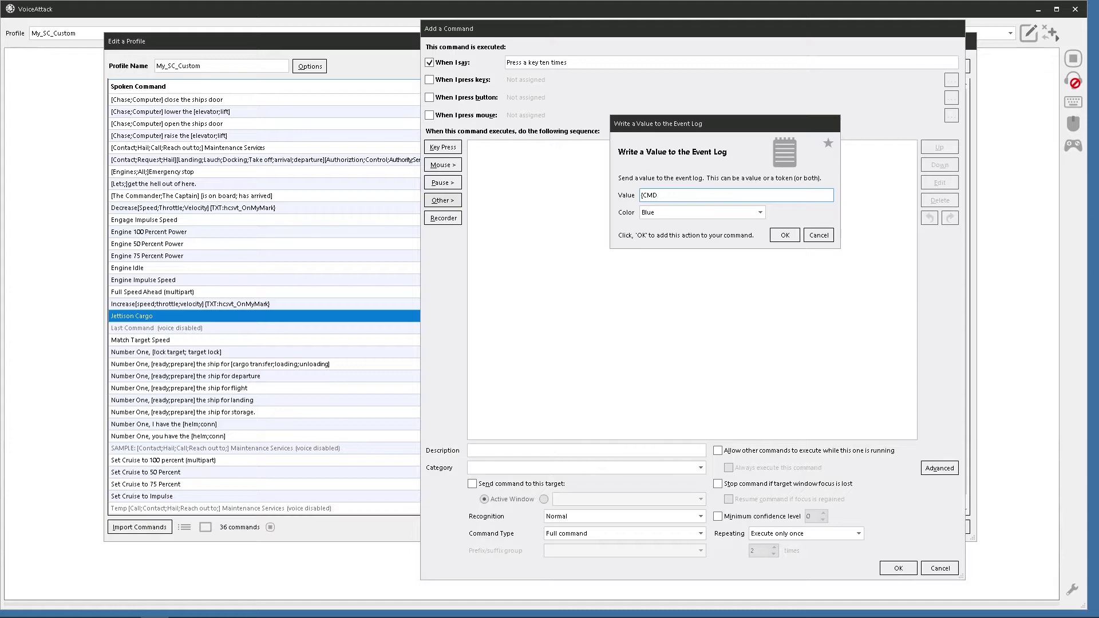
{"action": "type", "text": "}"}
{"action": "left_click", "coordinate": [786, 235]}
{"action": "left_click", "coordinate": [899, 568]}
- Apply the profile changes and switch on voice listening to test the new command, keeping the event log uncovered
{"action": "left_click", "coordinate": [895, 528]}
{"action": "left_click_drag", "start_coordinate": [446, 42], "coordinate": [502, 63]}
{"action": "key", "text": "alt+shift+l"}
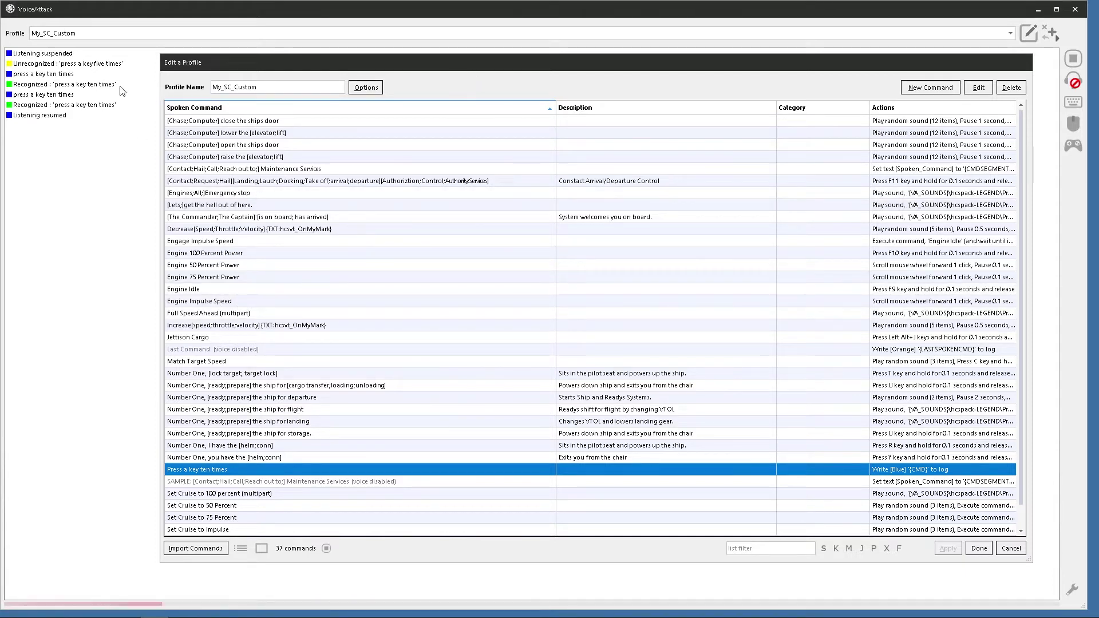
{"action": "left_click_drag", "start_coordinate": [344, 71], "coordinate": [328, 67]}
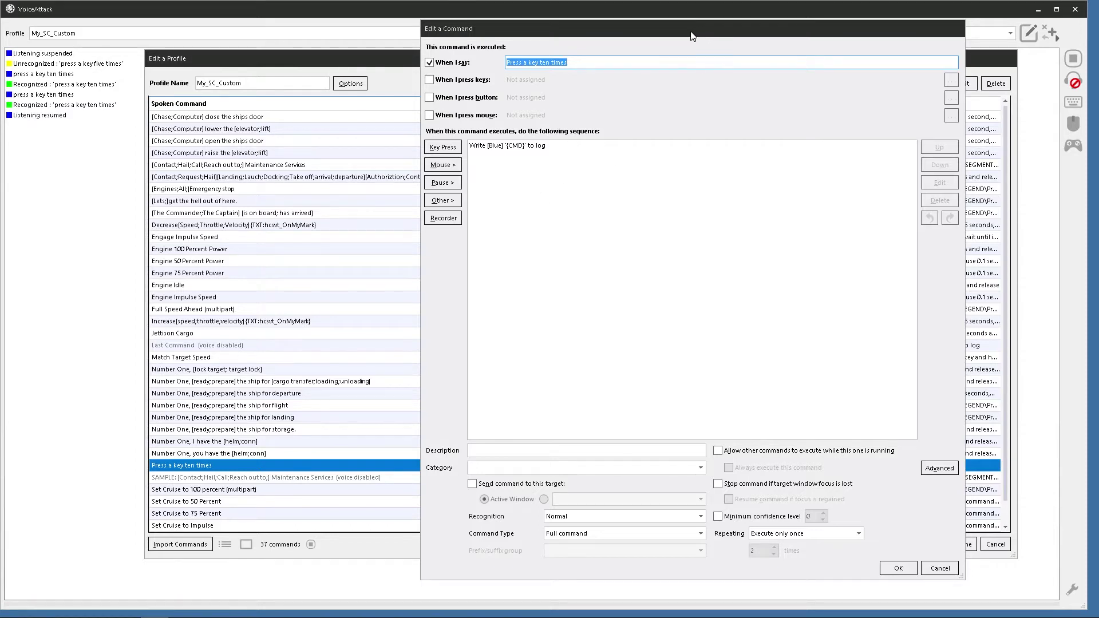
- Examine the action sequences of the "Press a key ten times" command and the SAMPLE Maintenance Services command, discarding any edits
{"action": "left_click_drag", "start_coordinate": [693, 36], "coordinate": [682, 40]}
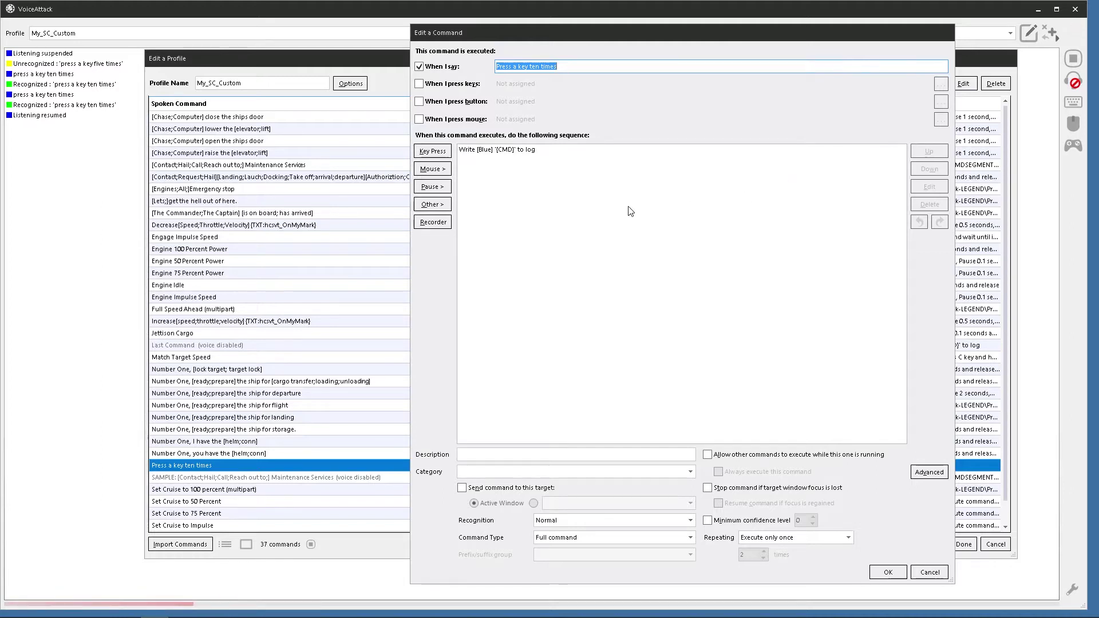
{"action": "left_click", "coordinate": [930, 573]}
{"action": "scroll", "coordinate": [343, 441], "scroll_direction": "down", "scroll_amount": 1}
{"action": "left_click", "coordinate": [228, 455]}
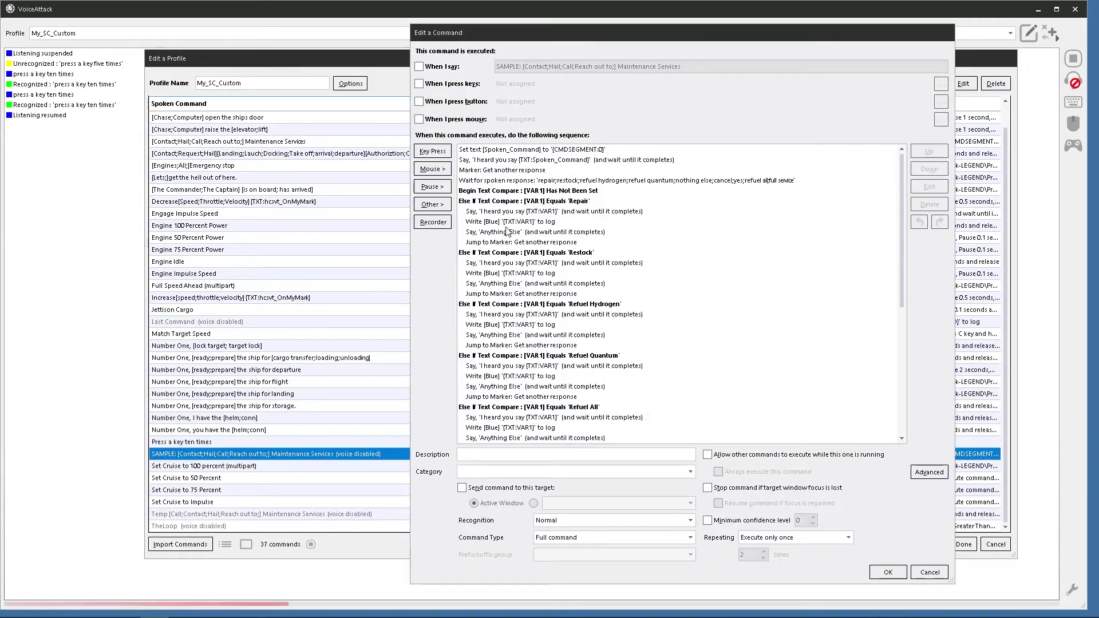
{"action": "left_click", "coordinate": [529, 160]}
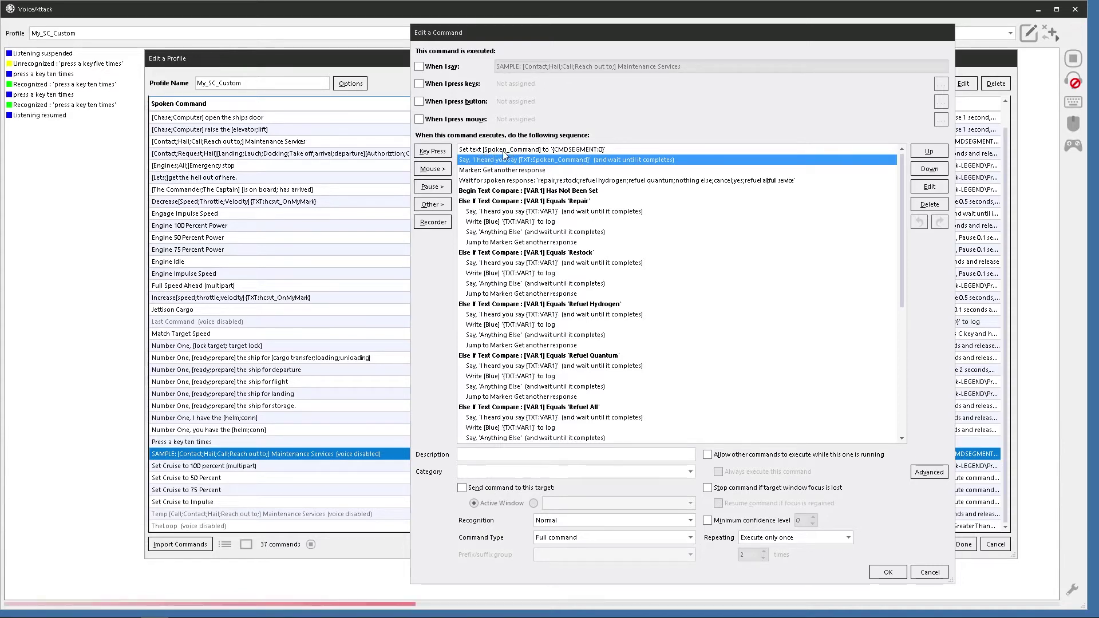
{"action": "left_click", "coordinate": [929, 573]}
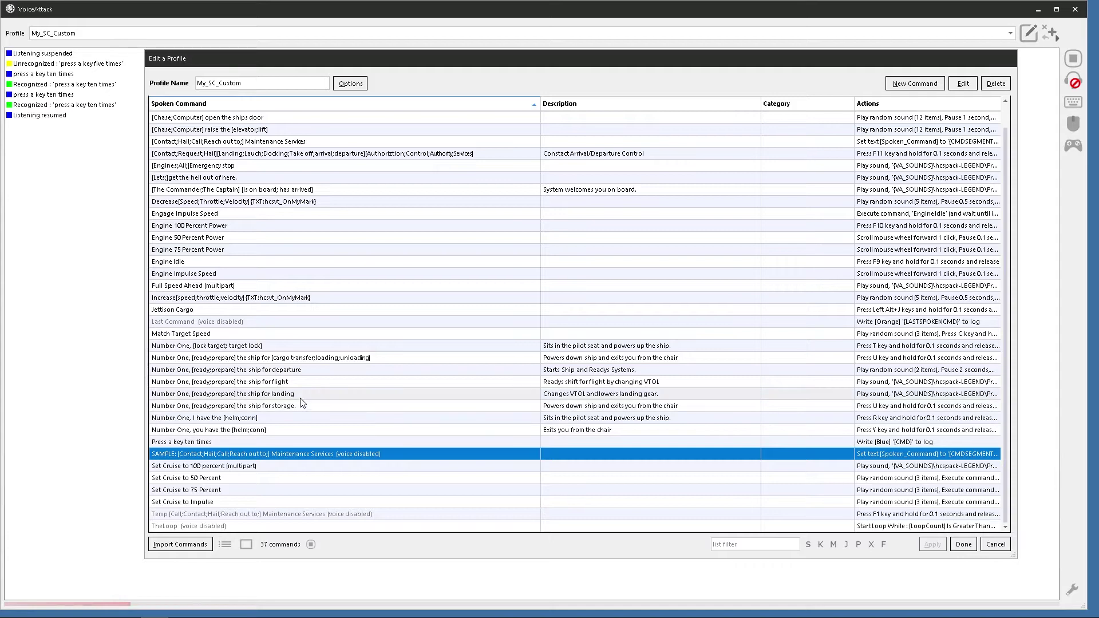
- Reopen the "Press a key ten times" command for editing and select its event log action
{"action": "left_click", "coordinate": [178, 442]}
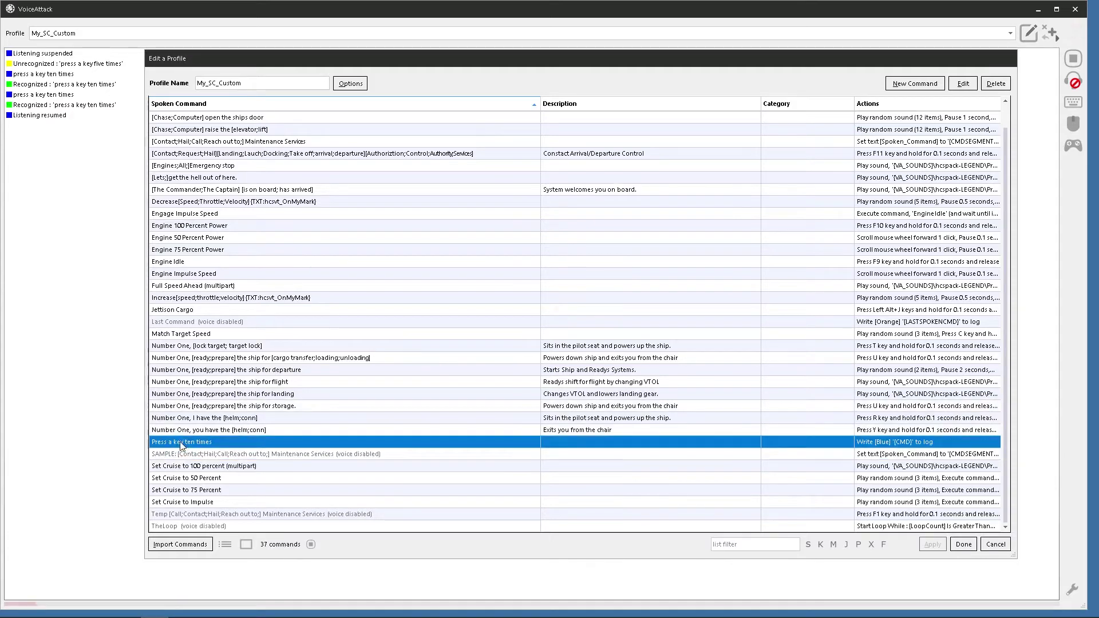
{"action": "double_click", "coordinate": [177, 441]}
{"action": "left_click_drag", "start_coordinate": [666, 39], "coordinate": [572, 39]}
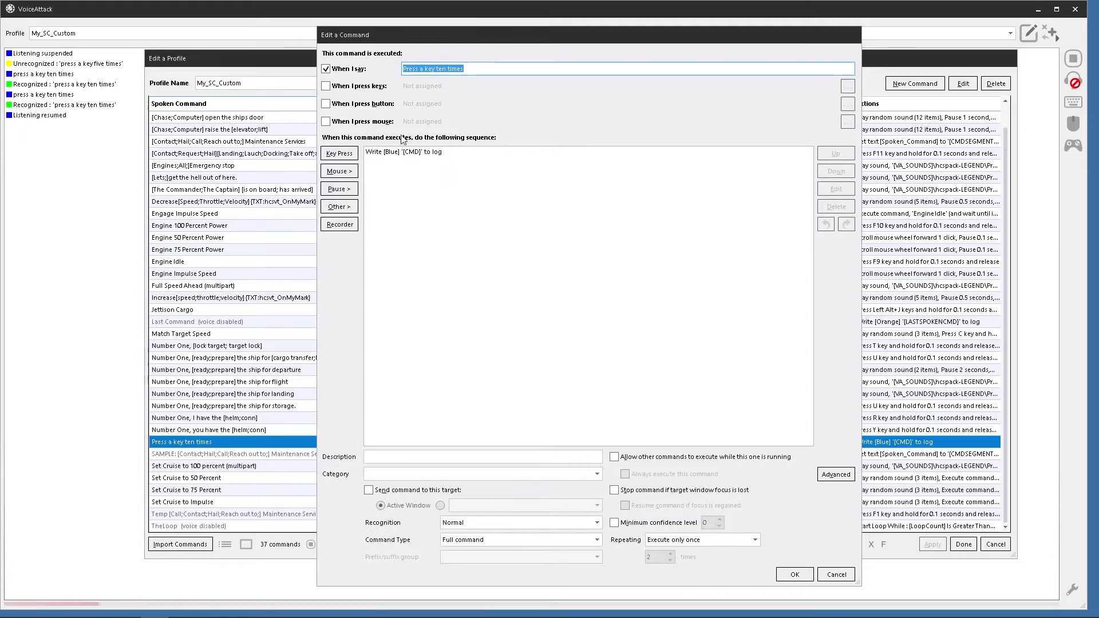
{"action": "left_click", "coordinate": [406, 154]}
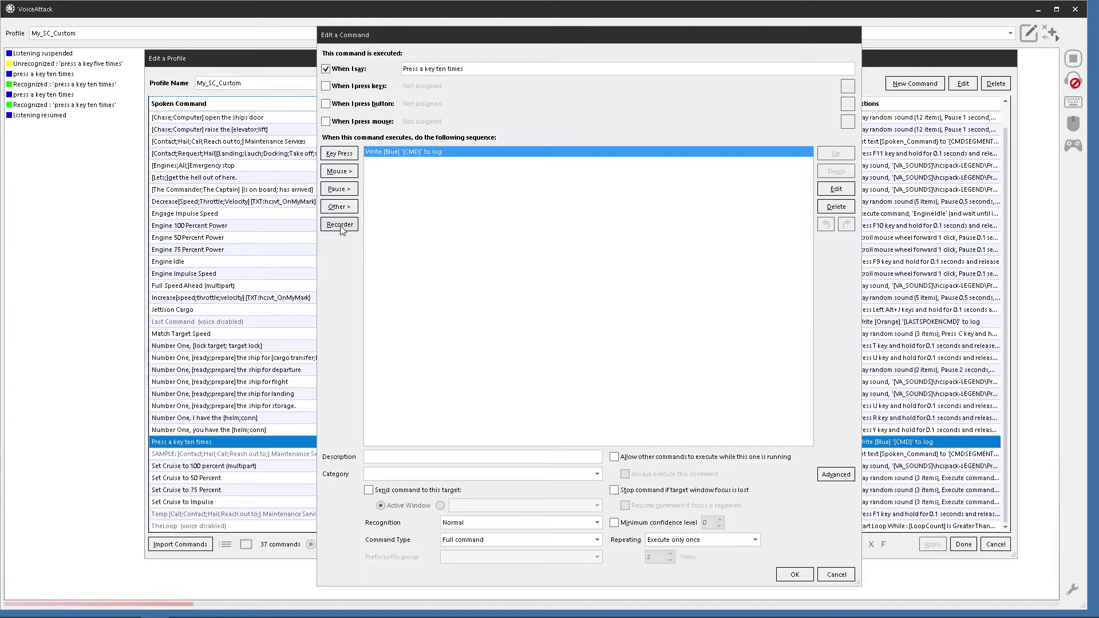
{"action": "left_click", "coordinate": [422, 71]}
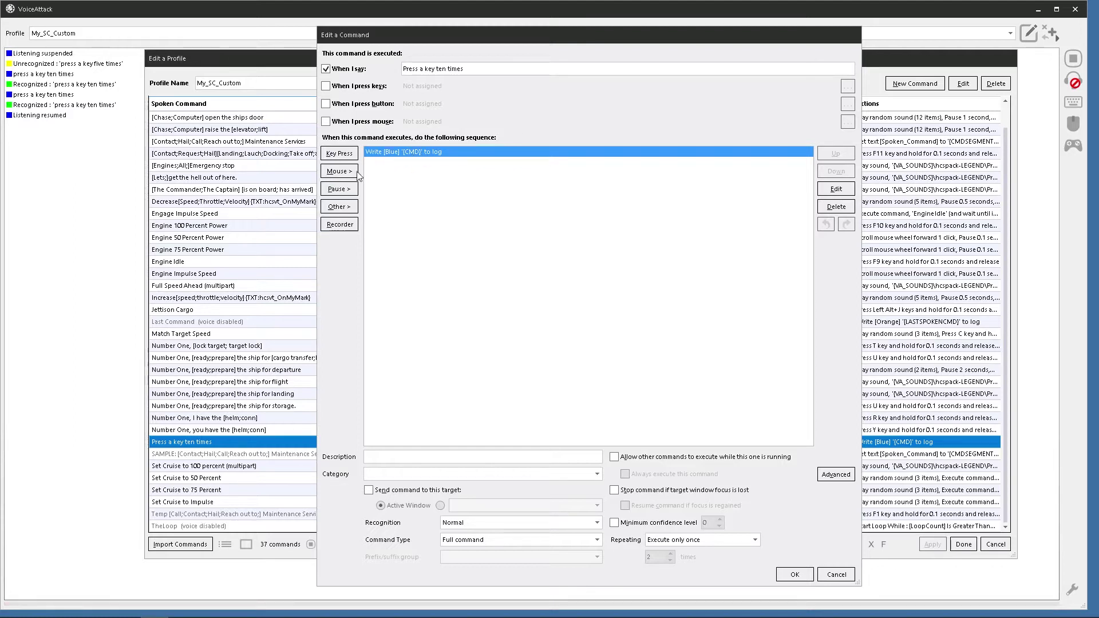
{"action": "left_click", "coordinate": [340, 207]}
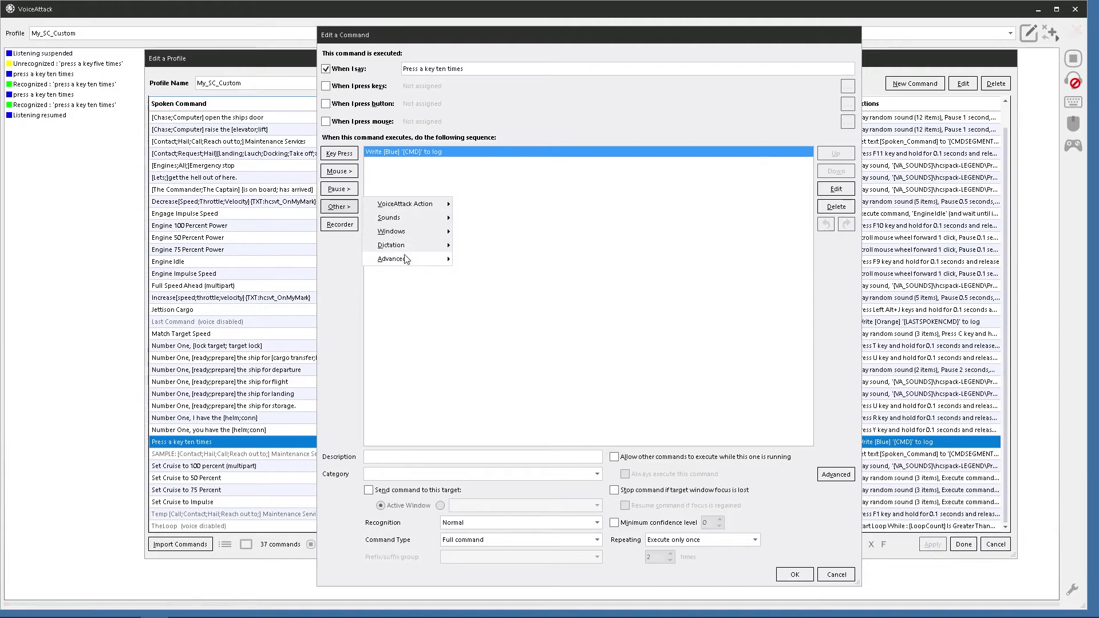
{"action": "mouse_move", "coordinate": [404, 260]}
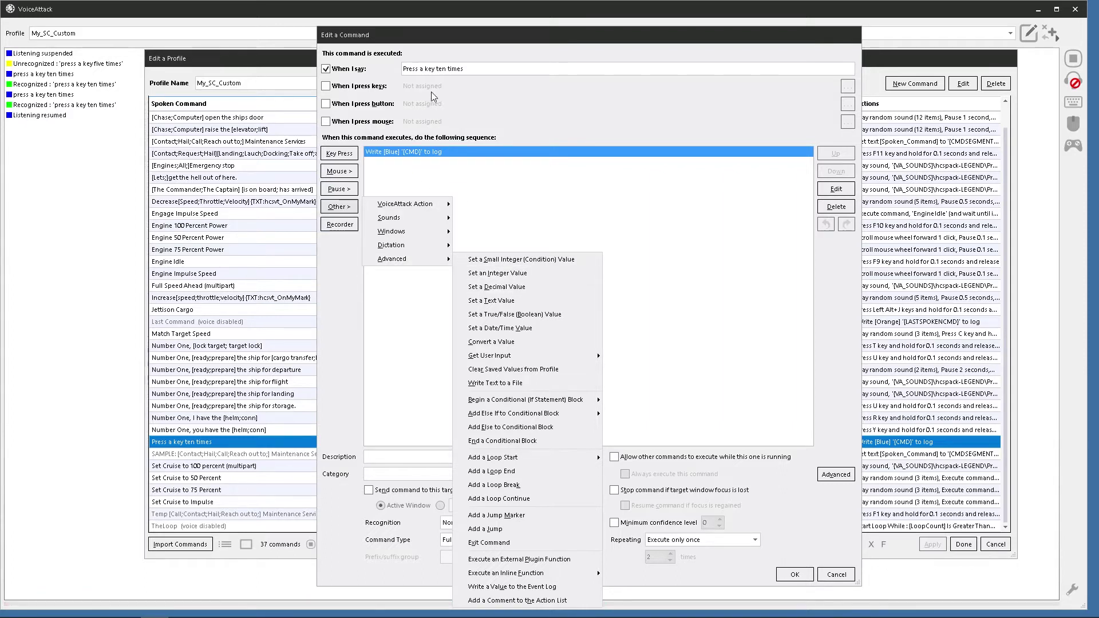
{"action": "left_click", "coordinate": [488, 275]}
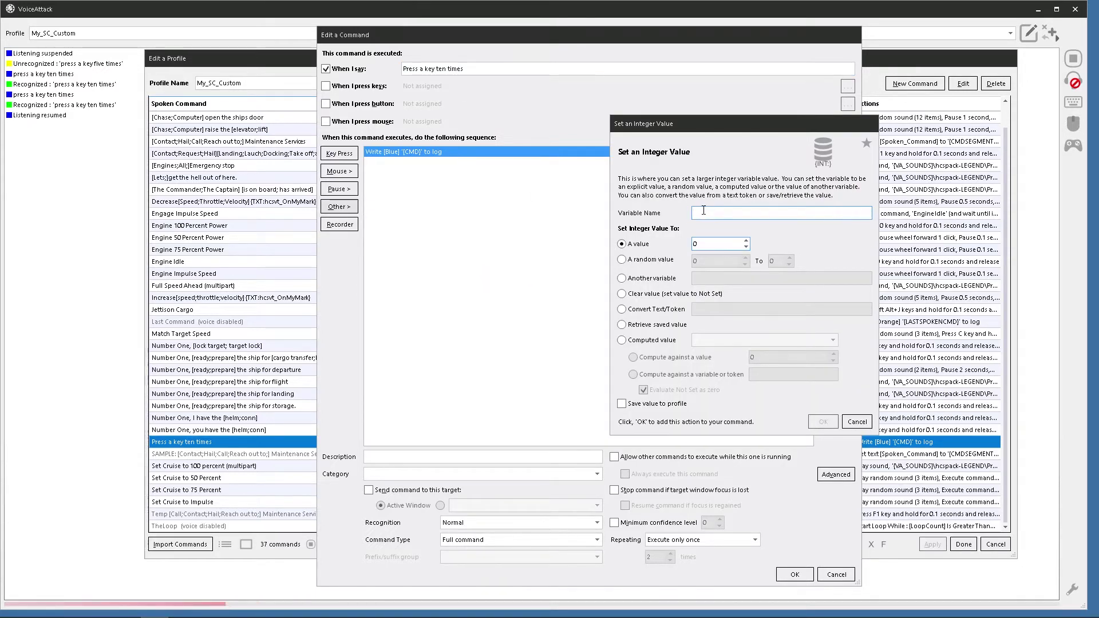
{"action": "left_click_drag", "start_coordinate": [699, 120], "coordinate": [548, 135]}
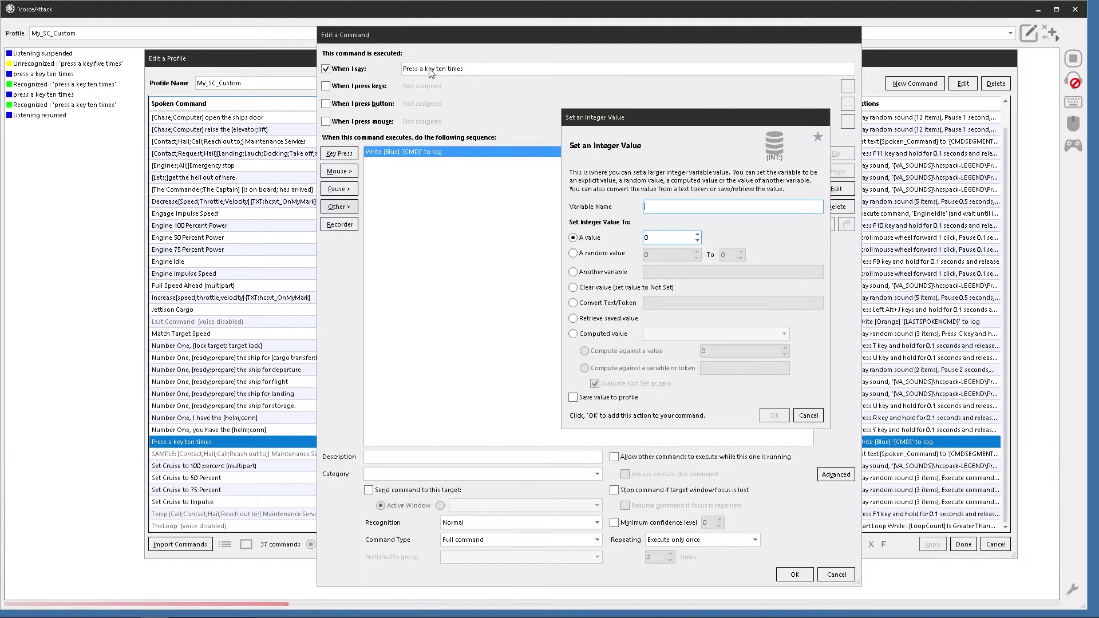
{"action": "left_click", "coordinate": [807, 416]}
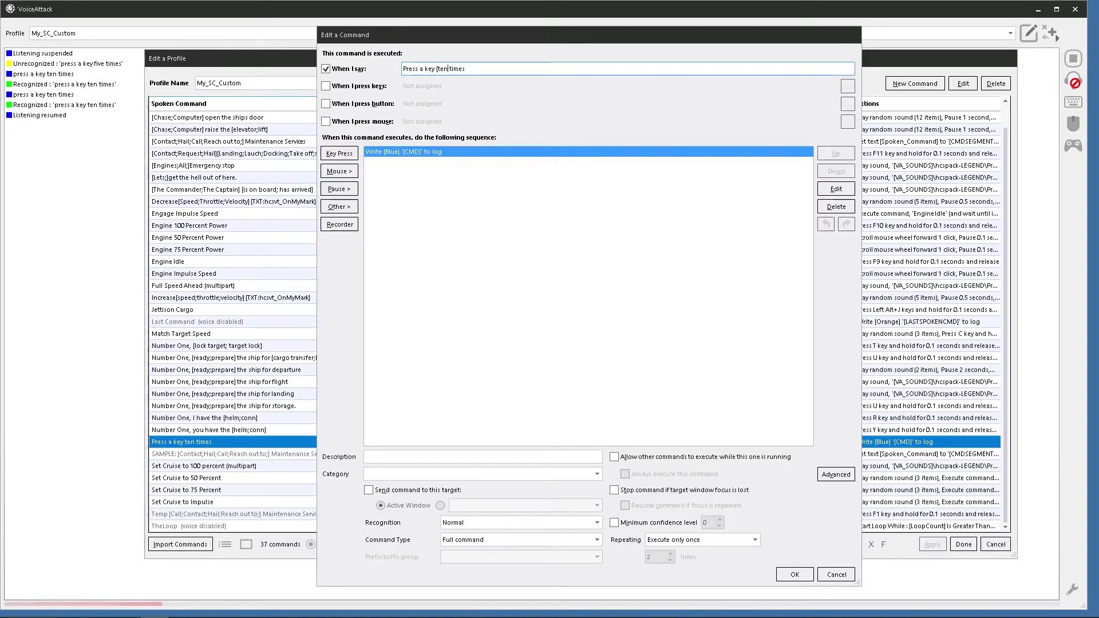
- Enclose "ten" in square brackets in the spoken phrase and start a Set an Integer Value action for the variable TheNumber
{"action": "type", "text": "]"}
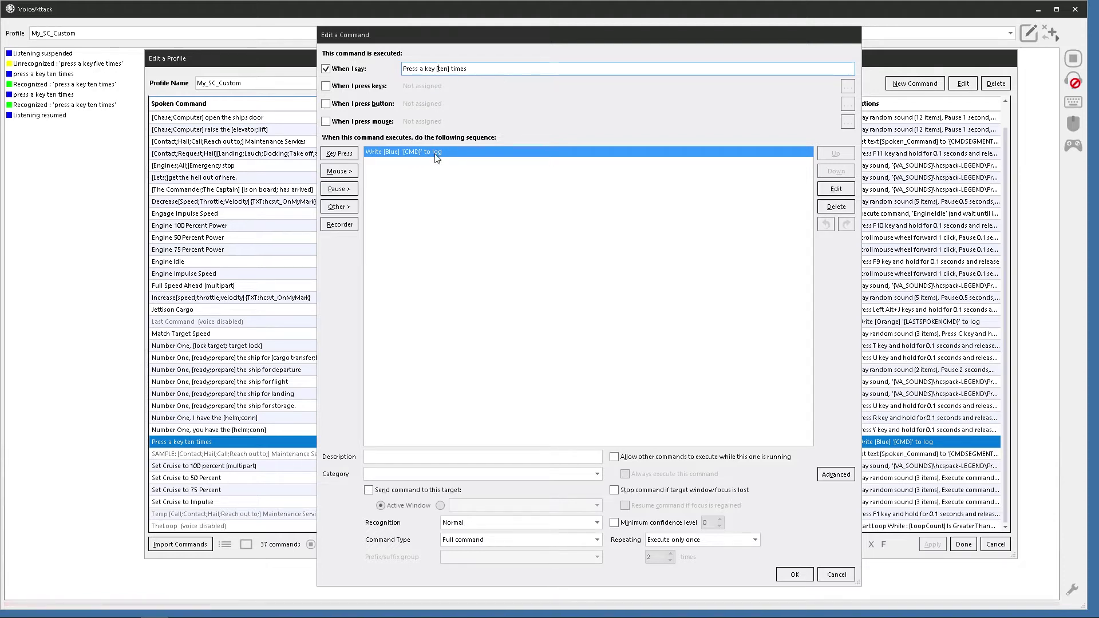
{"action": "left_click", "coordinate": [345, 211]}
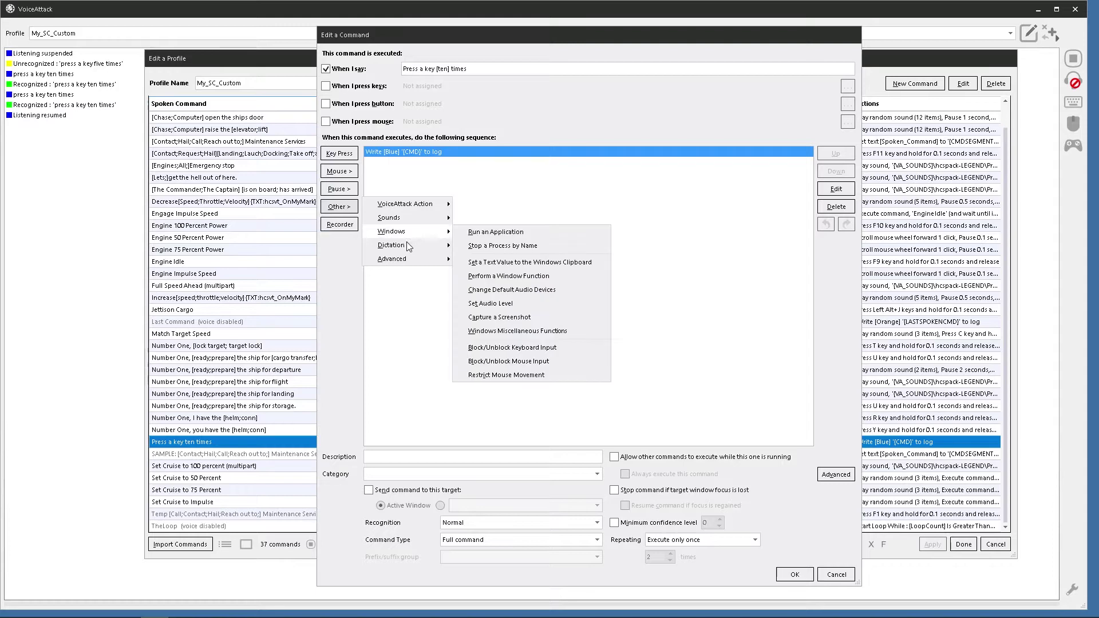
{"action": "mouse_move", "coordinate": [398, 262]}
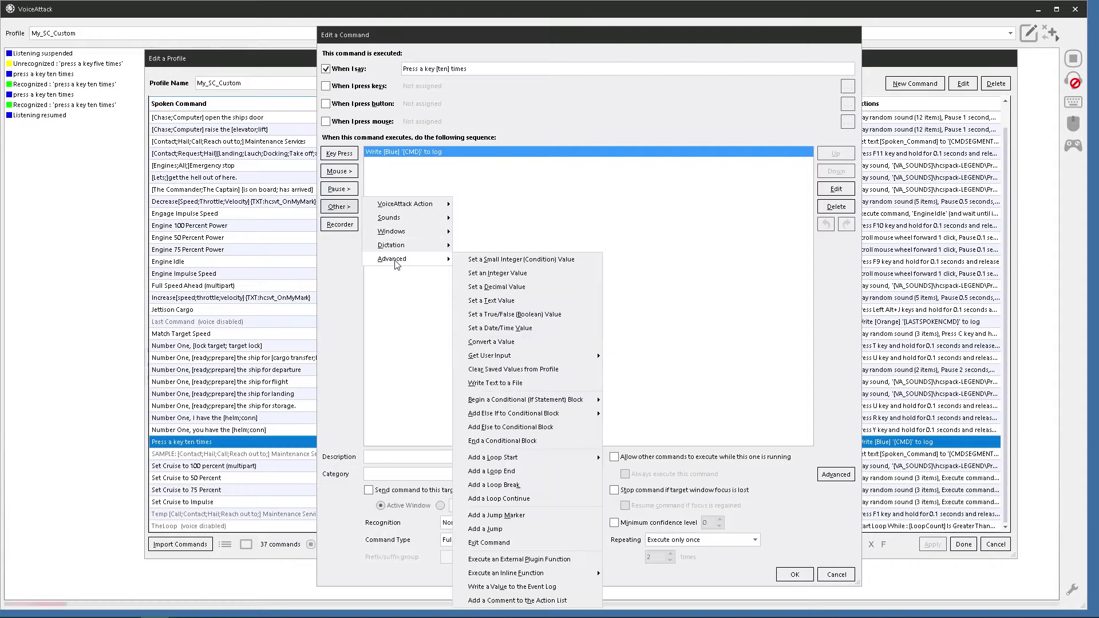
{"action": "left_click", "coordinate": [478, 274]}
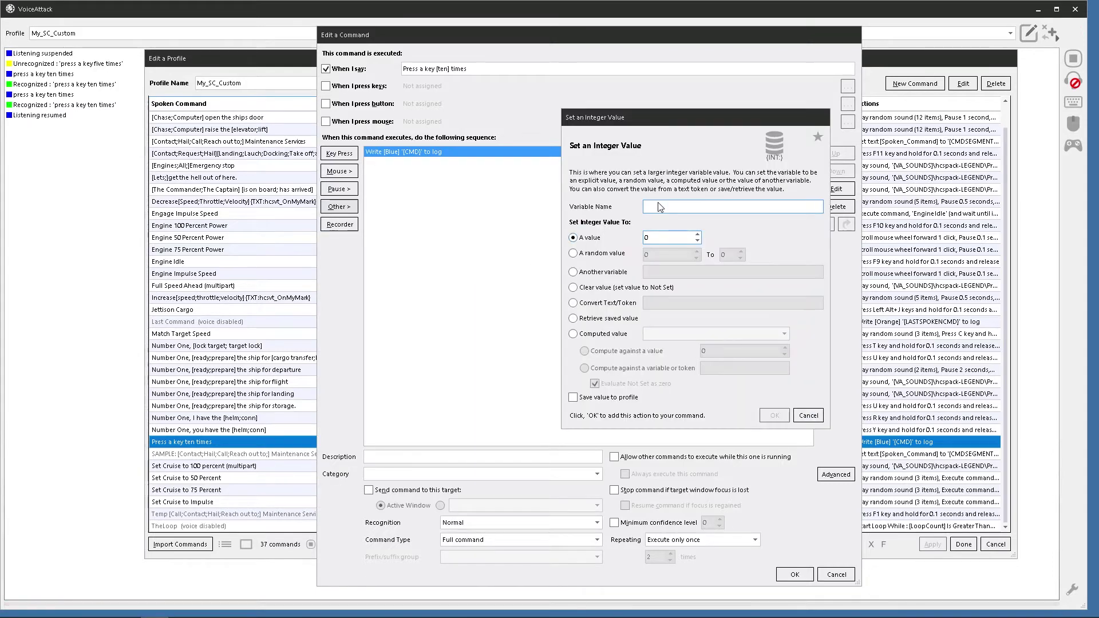
{"action": "type", "text": "Th"}
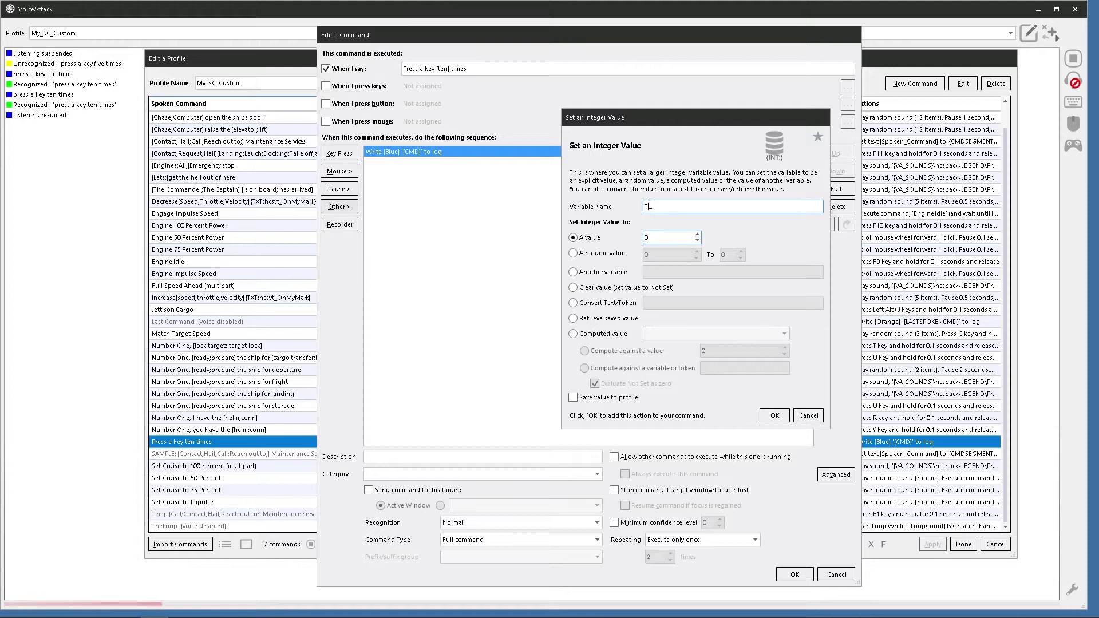
{"action": "type", "text": "eNumber"}
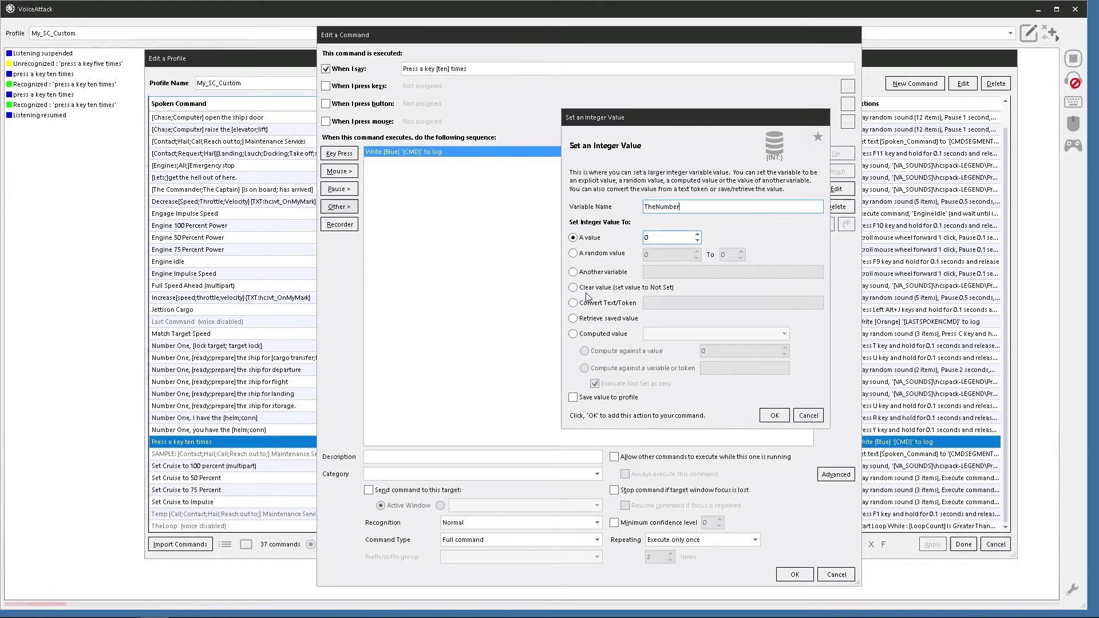
- Set TheNumber by converting the text token {CMDSEGMENT:1}, and save the command and apply the profile changes
{"action": "left_click", "coordinate": [573, 304]}
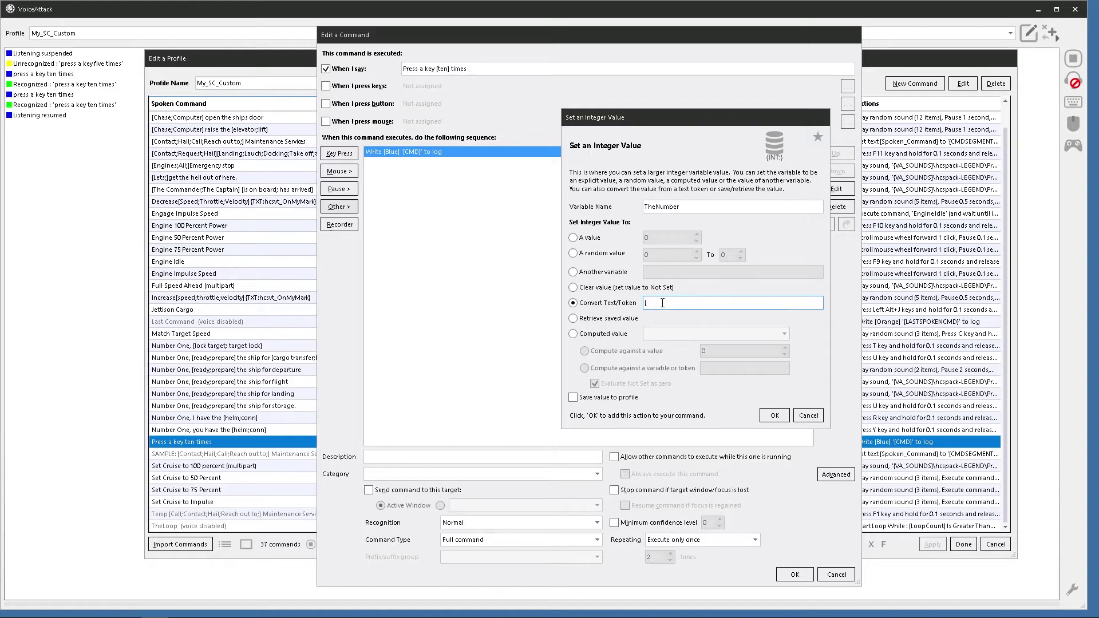
{"action": "type", "text": "in"}
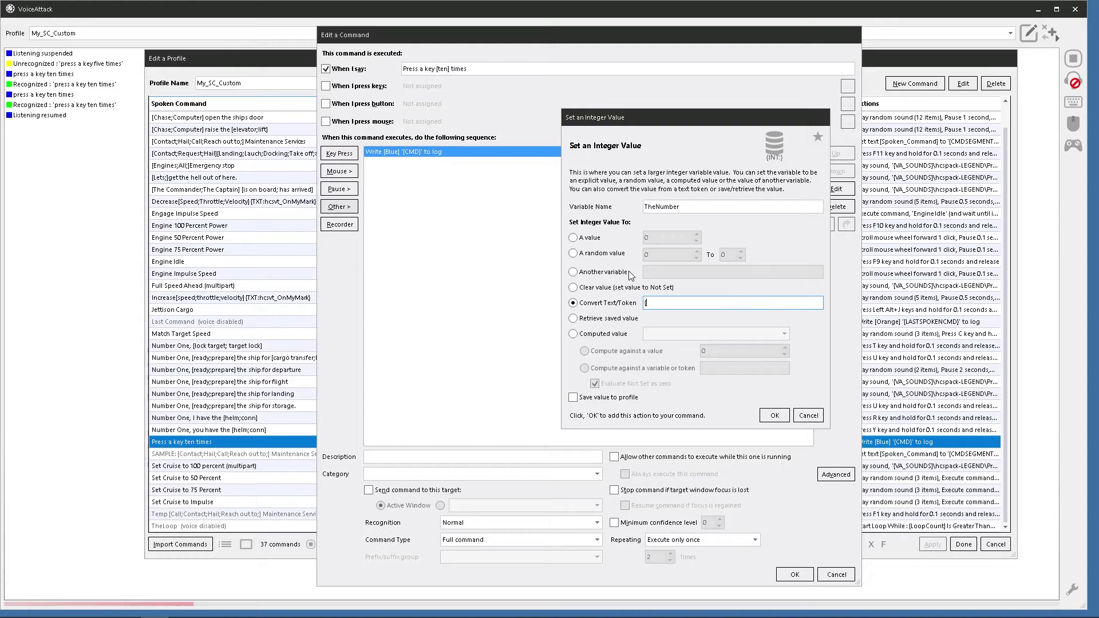
{"action": "key", "text": "BackSpace"}
{"action": "key", "text": "BackSpace"}
{"action": "type", "text": "INT"}
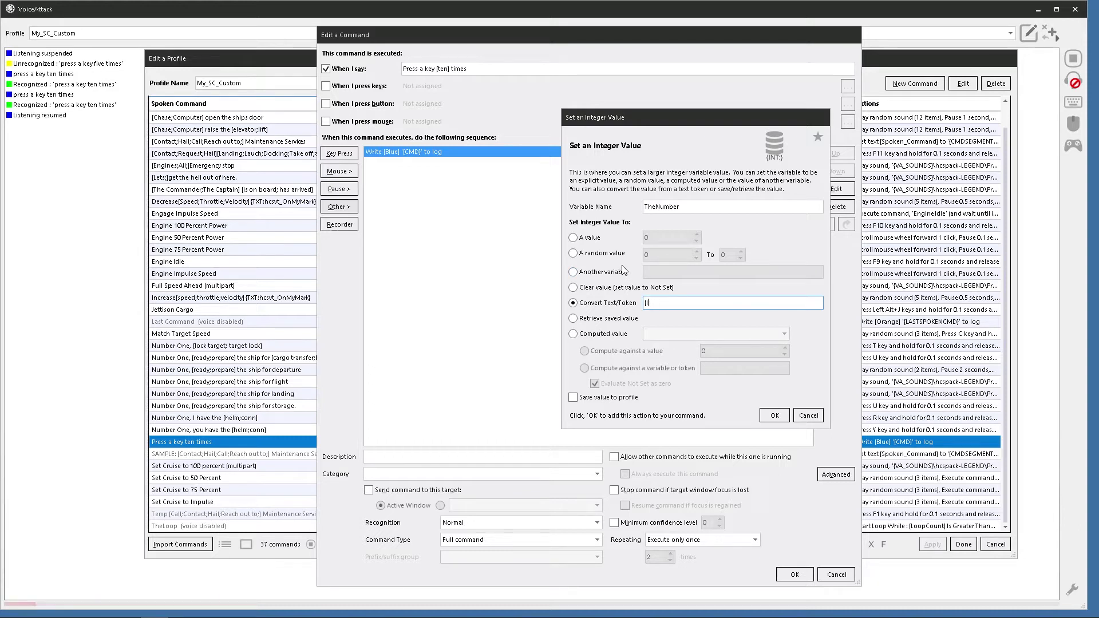
{"action": "key", "text": "BackSpace"}
{"action": "type", "text": "CMDSEGMENT:1"}
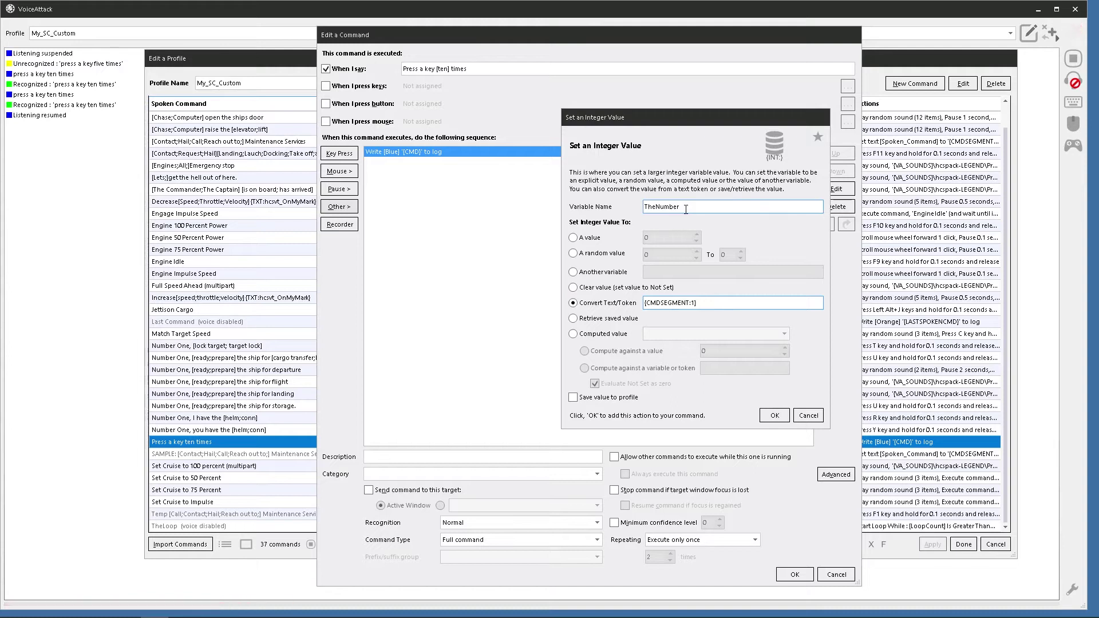
{"action": "left_click", "coordinate": [774, 415]}
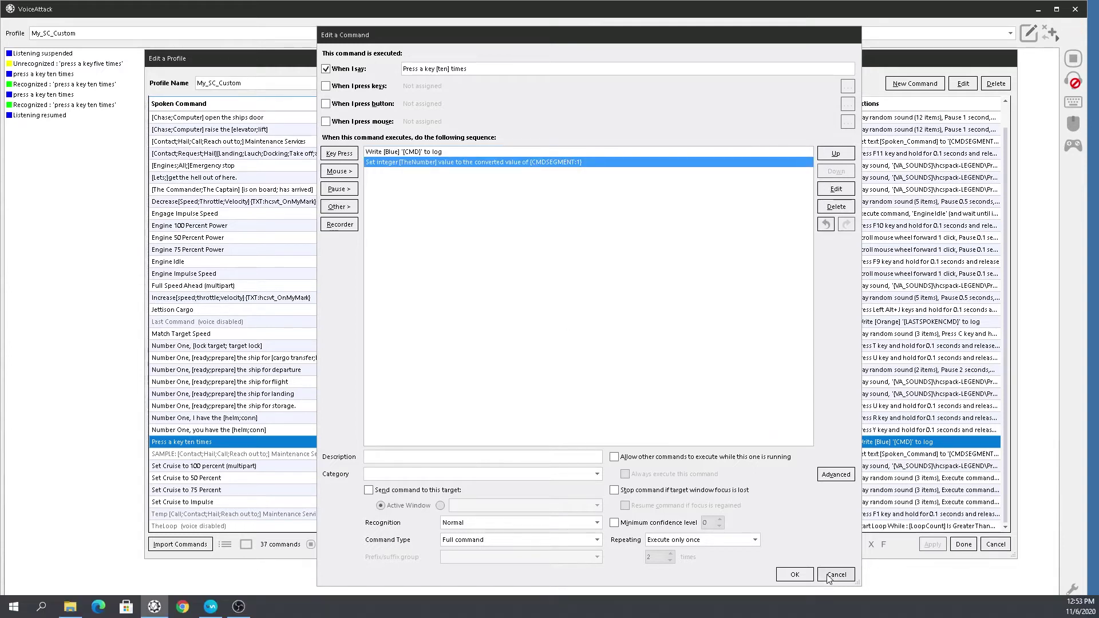
{"action": "left_click", "coordinate": [796, 576]}
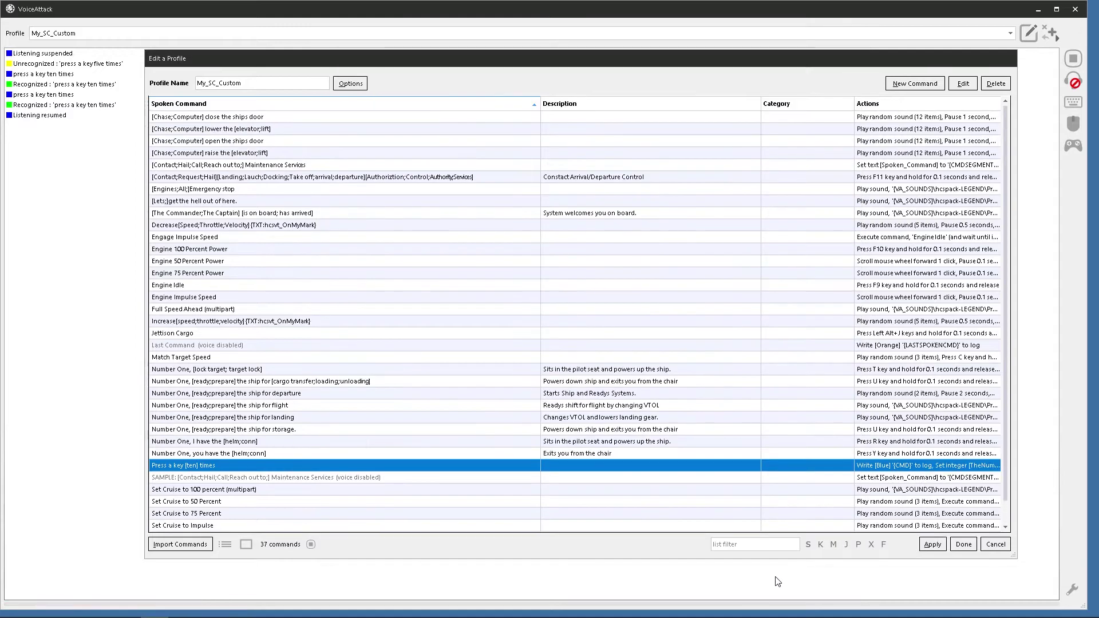
{"action": "left_click", "coordinate": [928, 545]}
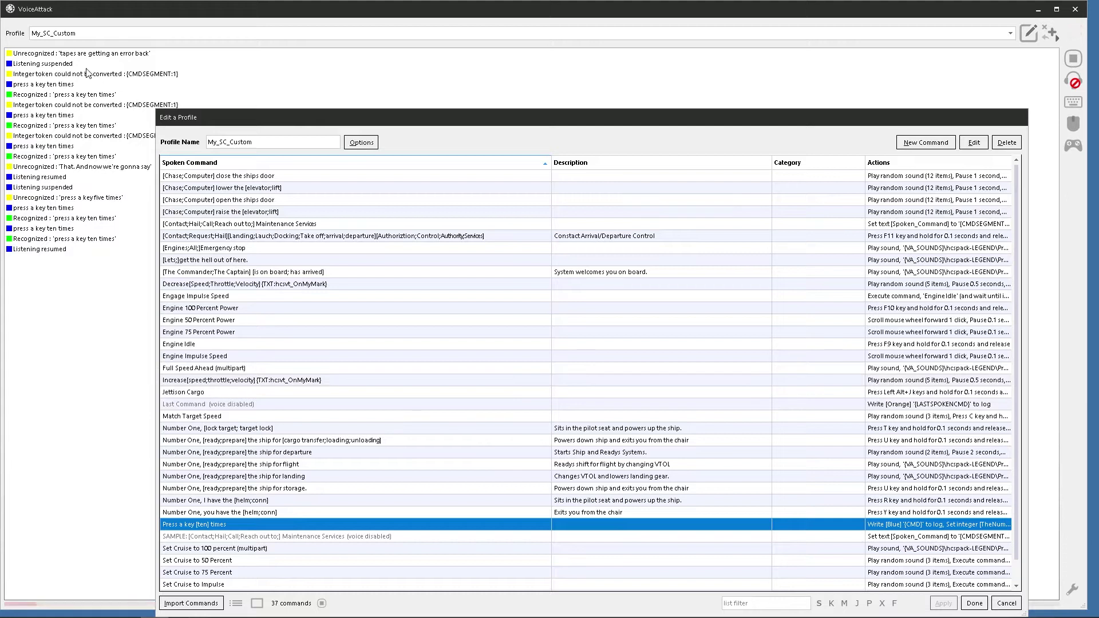
- Change the spoken phrase of the "Press a key [ten] times" command to "Press a key [10] times" and save the command
{"action": "double_click", "coordinate": [197, 524]}
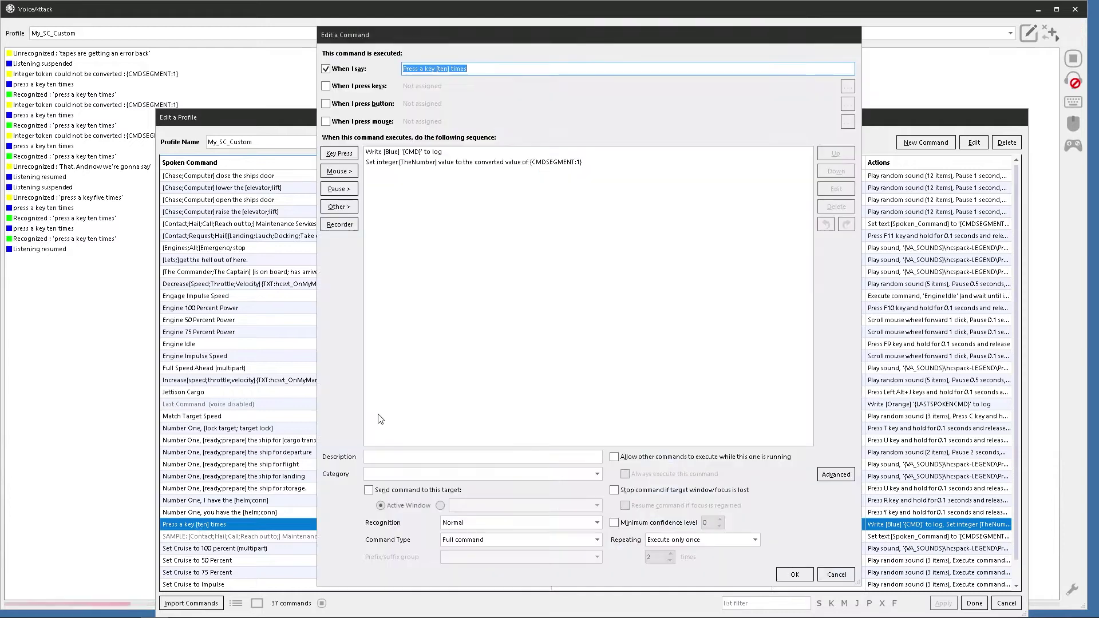
{"action": "left_click", "coordinate": [439, 71]}
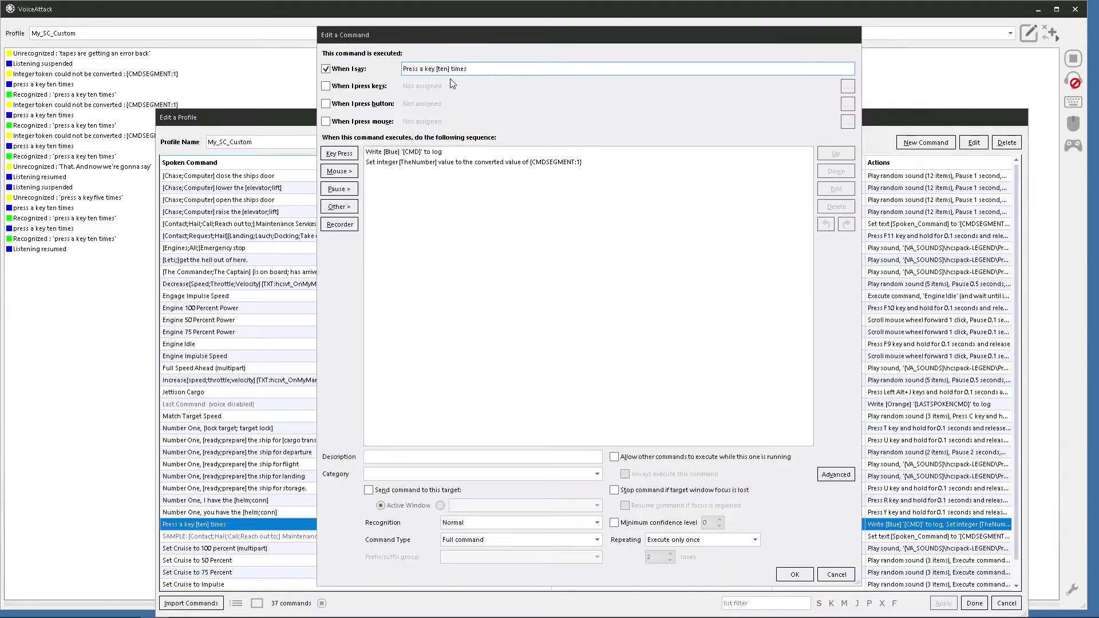
{"action": "key", "text": "Delete"}
{"action": "key", "text": "Delete"}
{"action": "key", "text": "Delete"}
{"action": "type", "text": "10"}
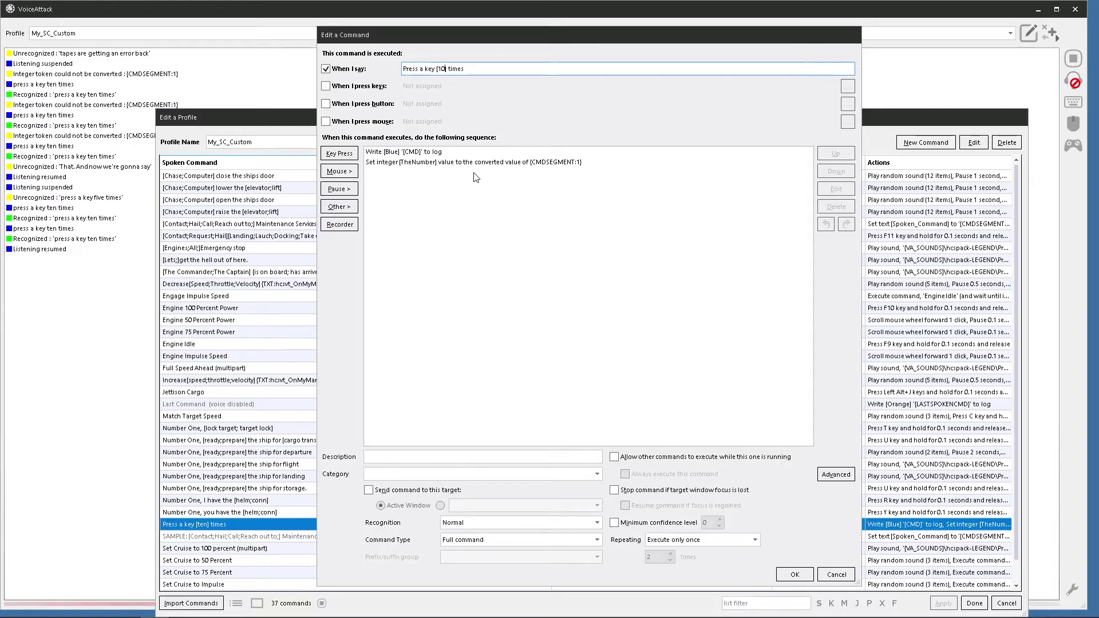
{"action": "left_click", "coordinate": [793, 576]}
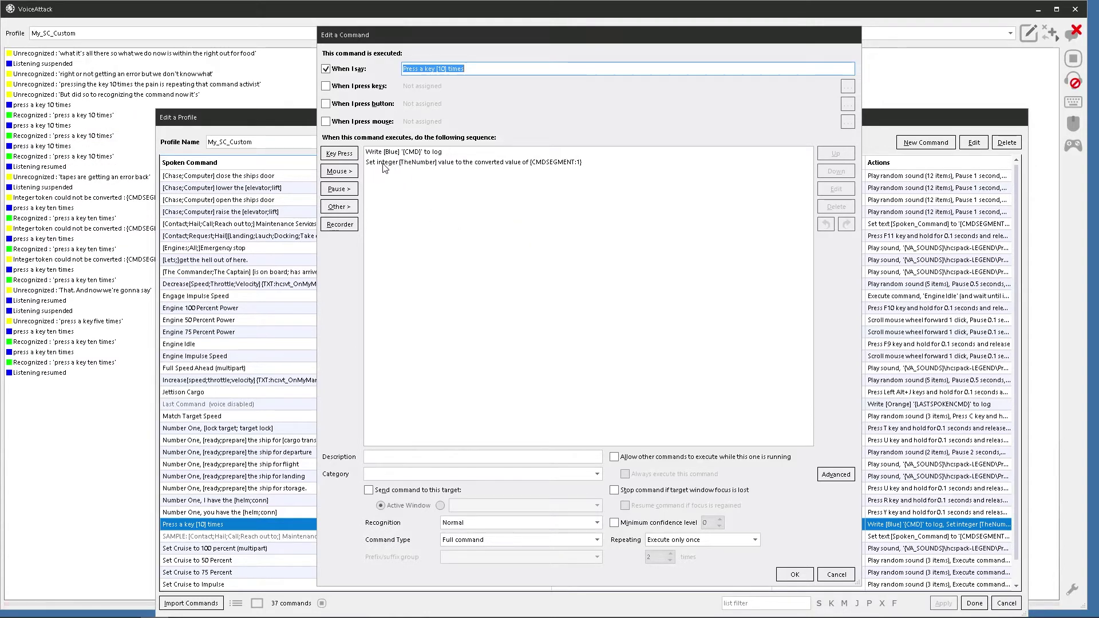
- Add an event log action that writes the value TheNumber in green to the command, and save the command
{"action": "left_click", "coordinate": [341, 207]}
{"action": "mouse_move", "coordinate": [401, 259]}
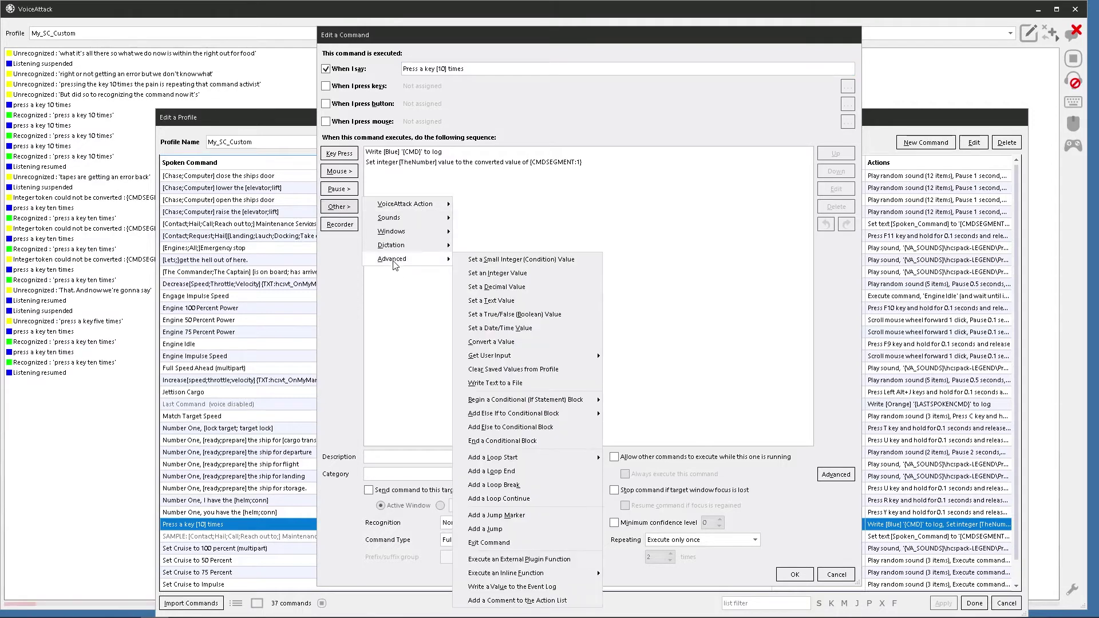
{"action": "left_click", "coordinate": [519, 587]}
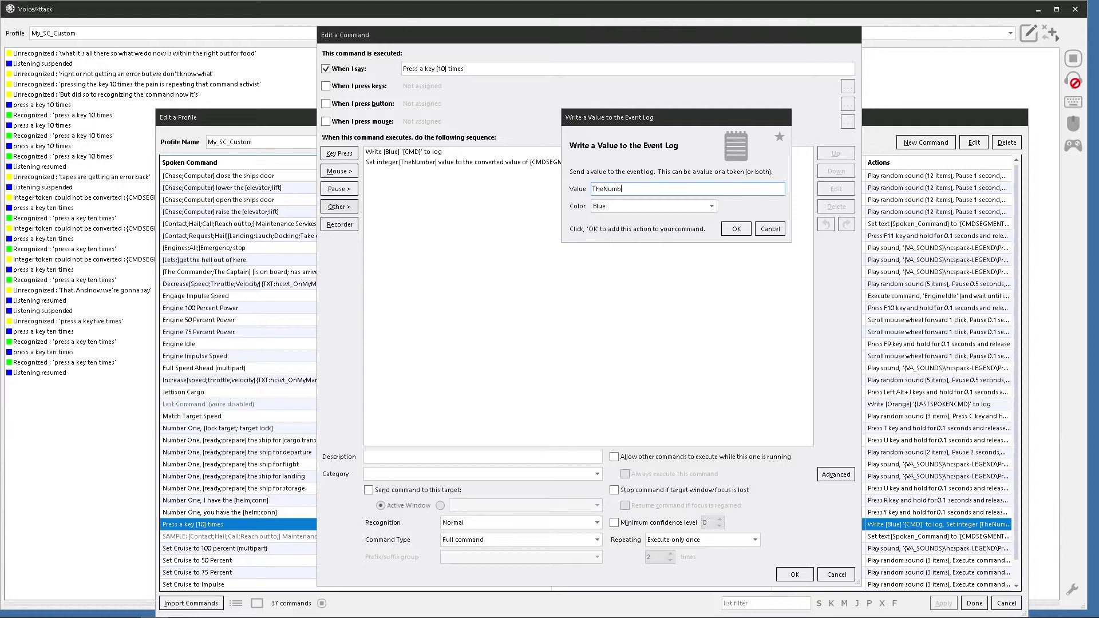
{"action": "left_click", "coordinate": [710, 206]}
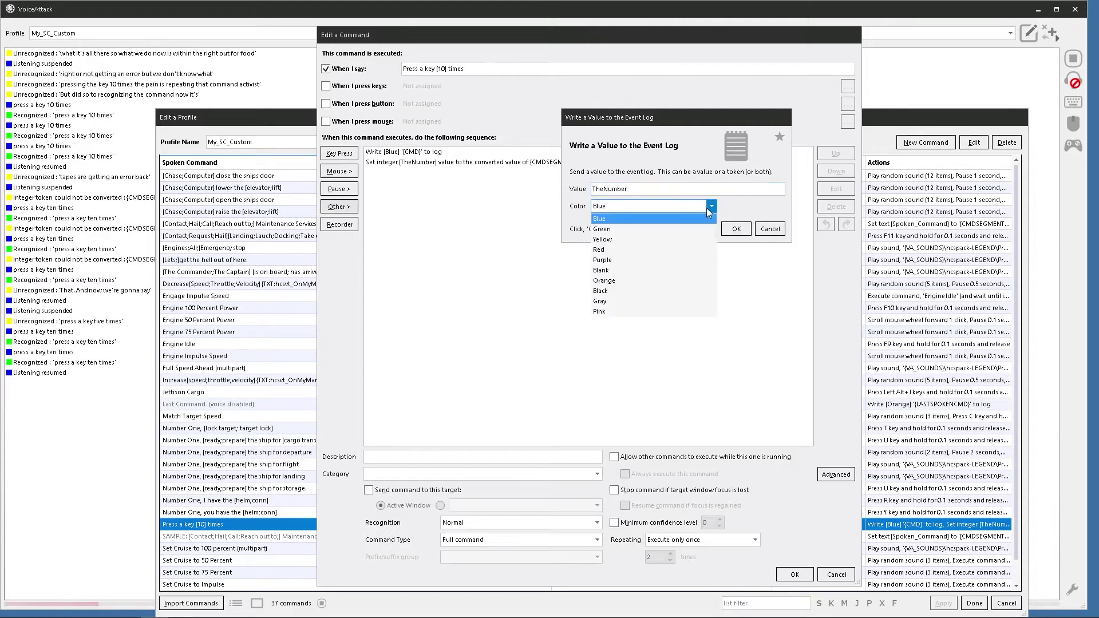
{"action": "left_click", "coordinate": [629, 235]}
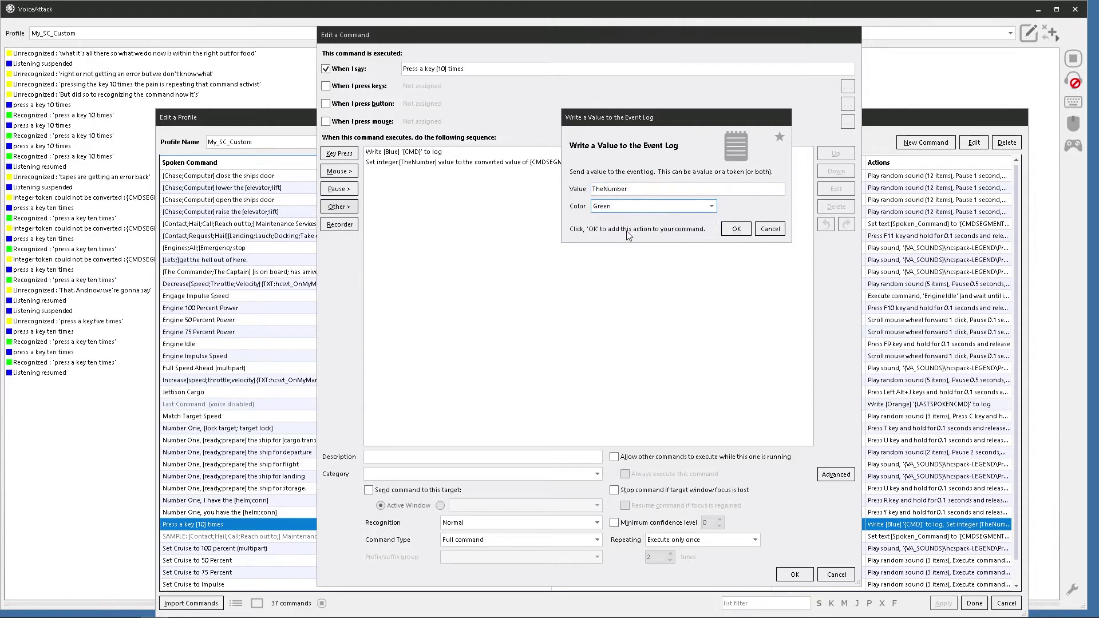
{"action": "left_click", "coordinate": [737, 229]}
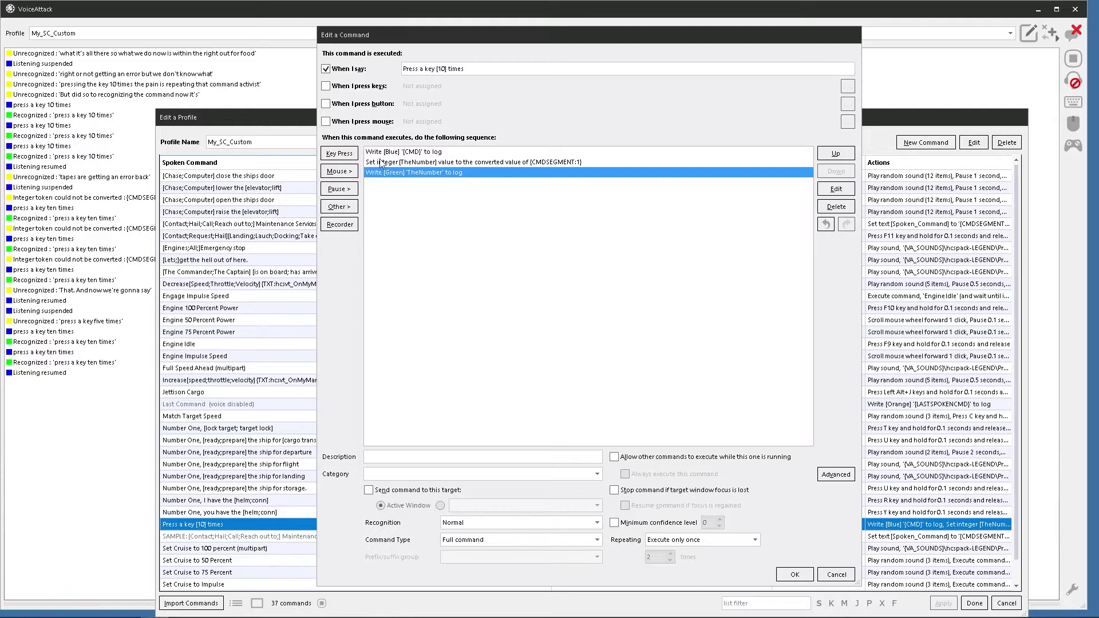
{"action": "left_click", "coordinate": [801, 576]}
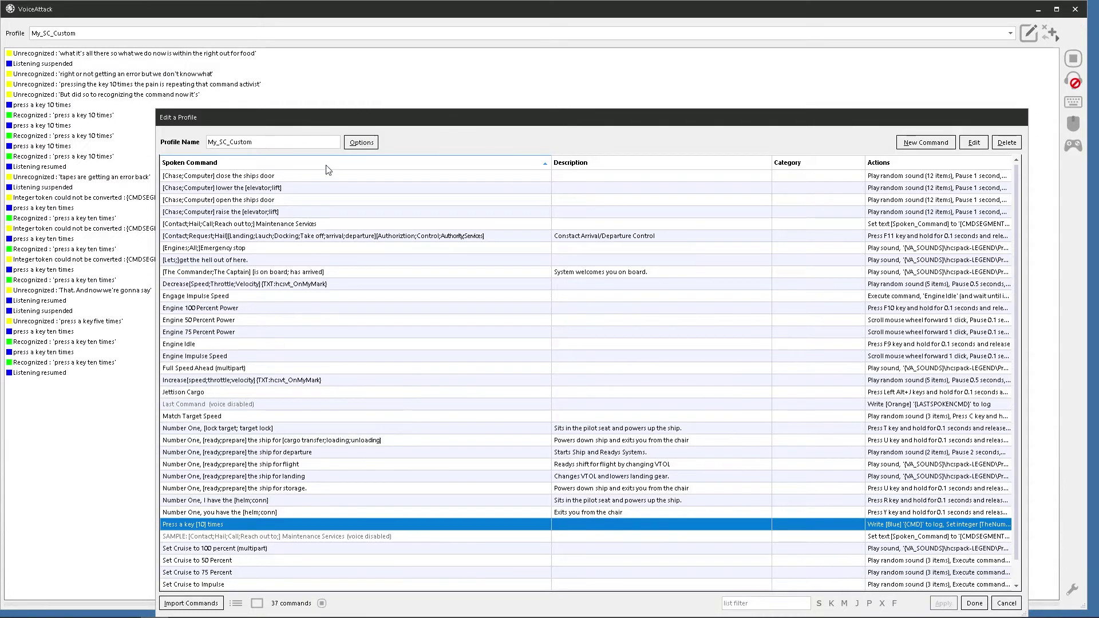
{"action": "left_click_drag", "start_coordinate": [342, 125], "coordinate": [336, 104]}
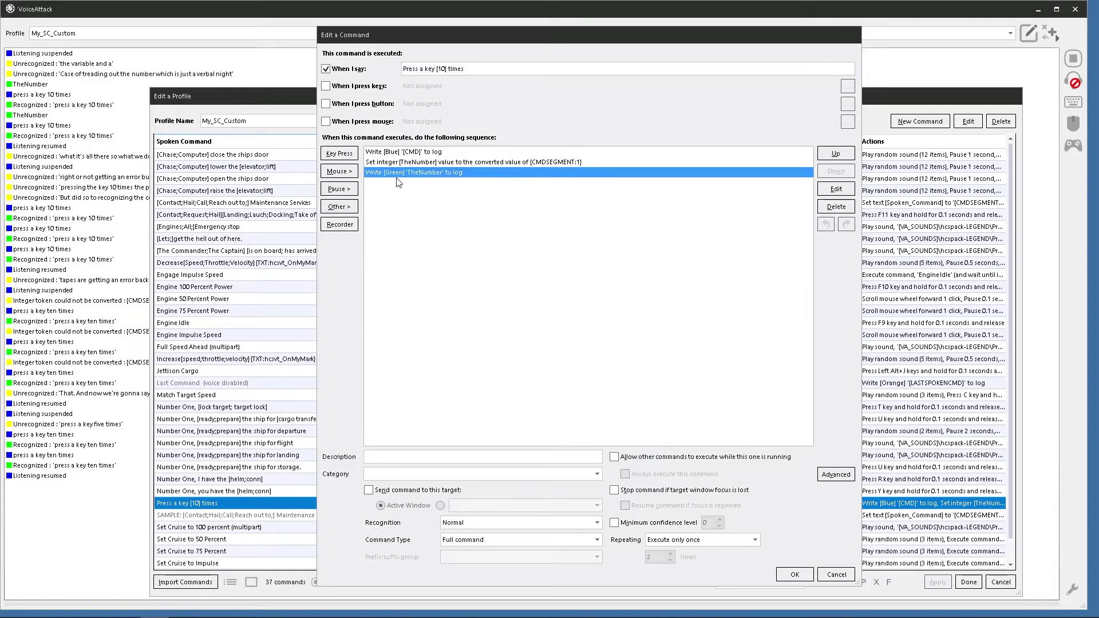
- Change the green event log action's value to the token {TXT:TheNumber} and save the command
{"action": "double_click", "coordinate": [400, 177]}
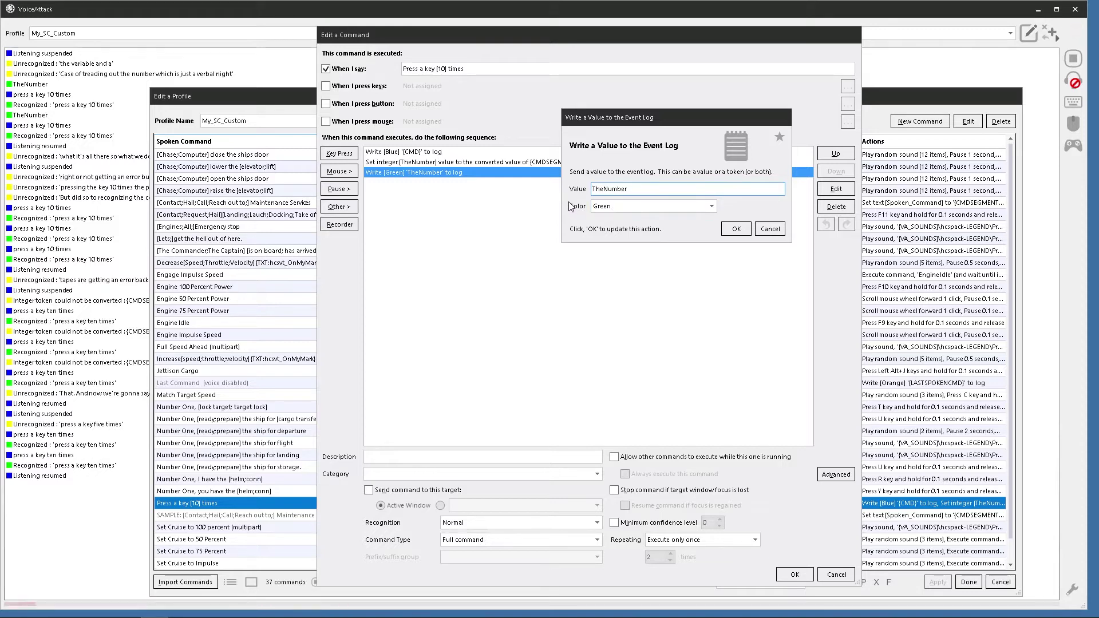
{"action": "left_click", "coordinate": [594, 189]}
{"action": "type", "text": "{INT:"}
{"action": "left_click", "coordinate": [648, 190]}
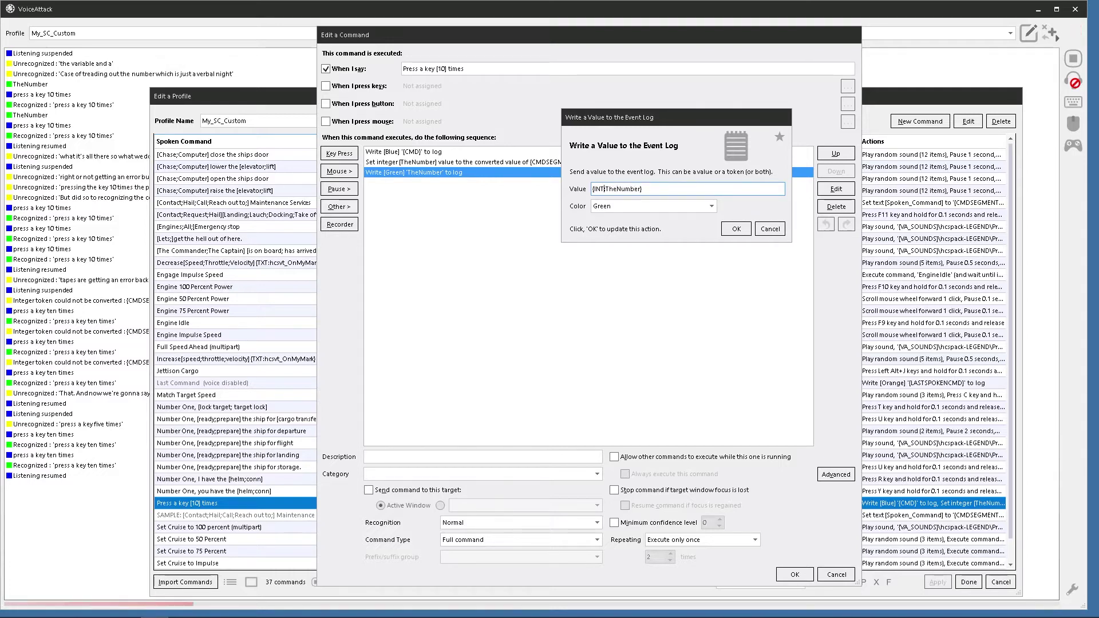
{"action": "key", "text": "BackSpace"}
{"action": "key", "text": "BackSpace"}
{"action": "key", "text": "BackSpace"}
{"action": "type", "text": "TXT:"}
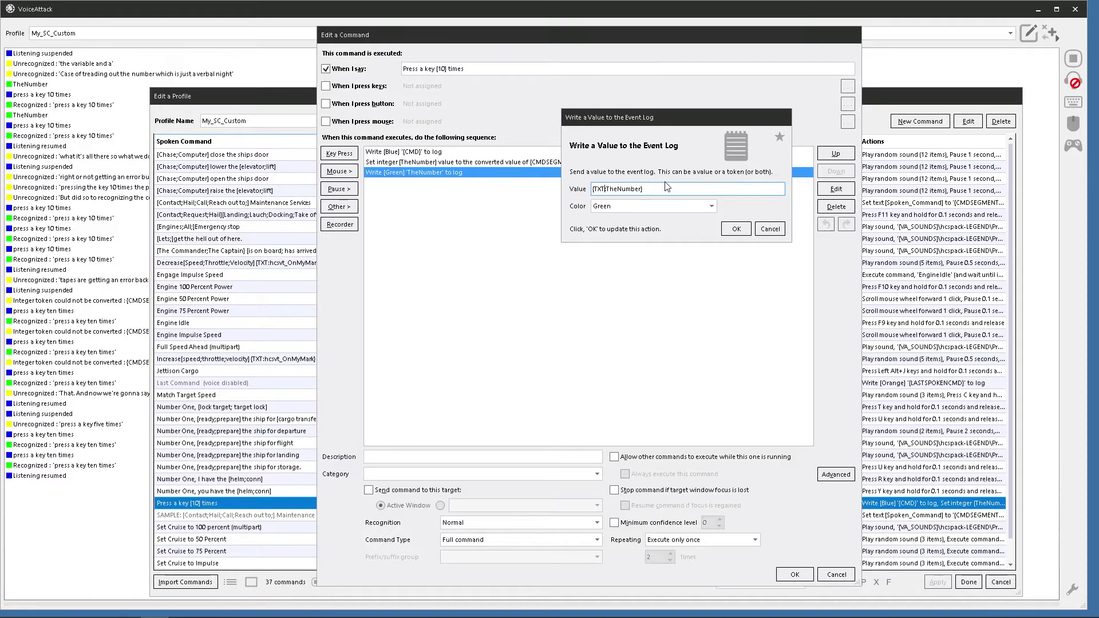
{"action": "left_click", "coordinate": [738, 235]}
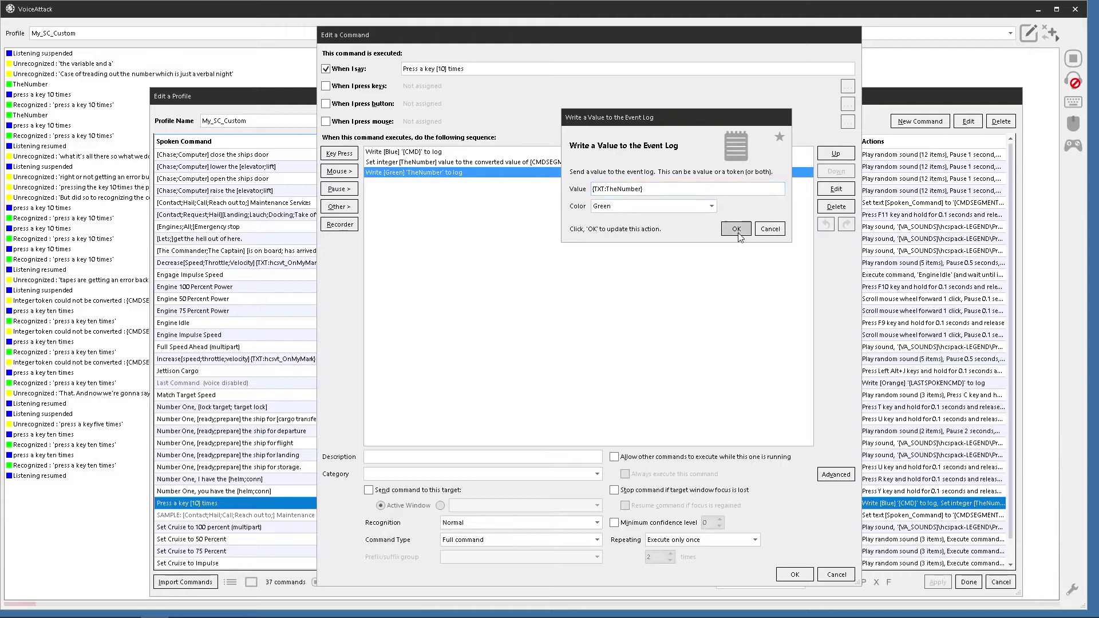
{"action": "left_click", "coordinate": [798, 576]}
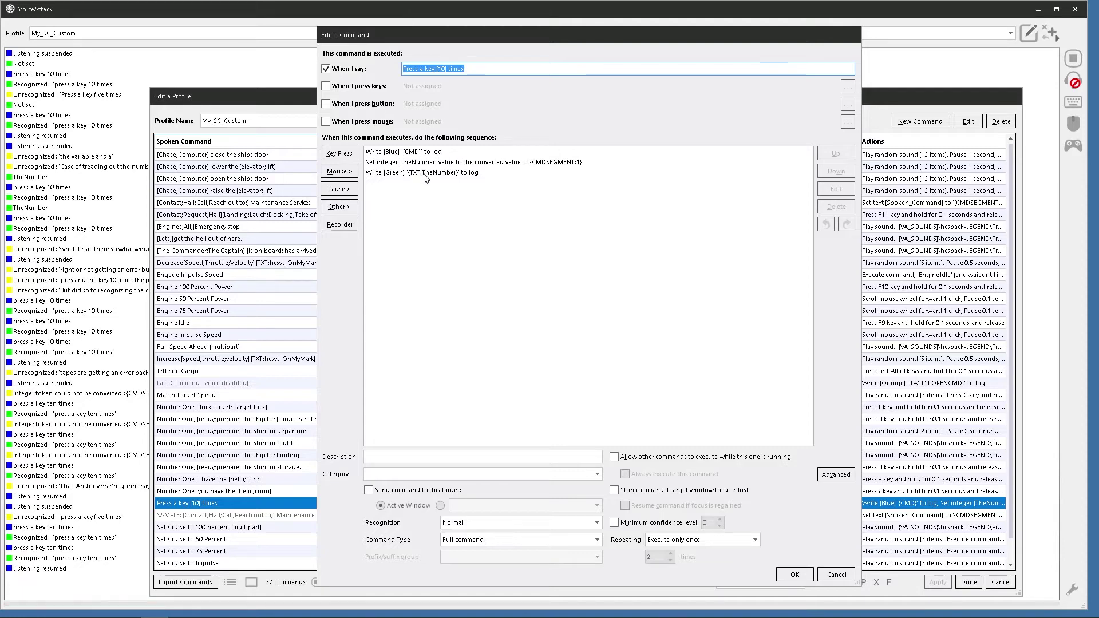
- Change the green event log action's token to {INT:TheNumber} and save the command
{"action": "double_click", "coordinate": [429, 173]}
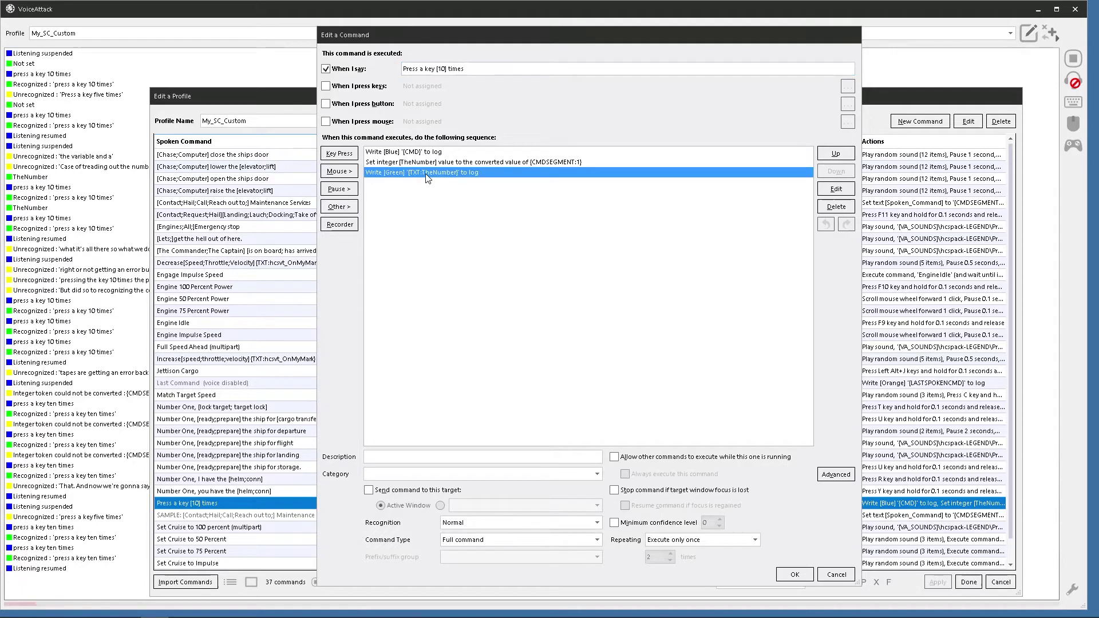
{"action": "left_click", "coordinate": [597, 188]}
{"action": "left_click_drag", "start_coordinate": [596, 188], "coordinate": [602, 189]}
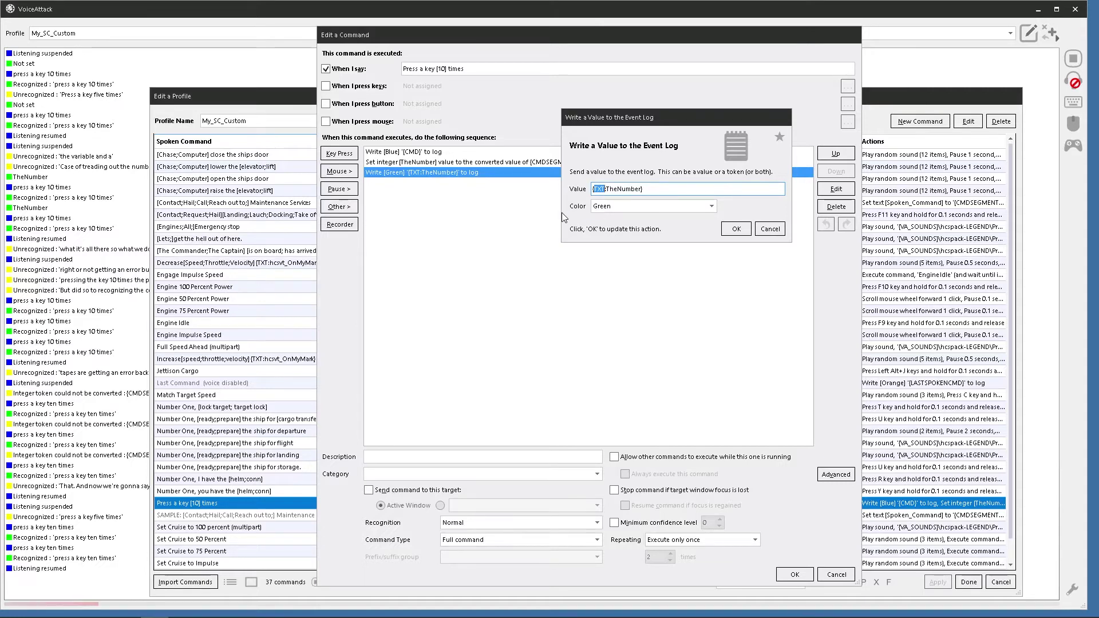
{"action": "type", "text": "INT"}
{"action": "left_click", "coordinate": [736, 229]}
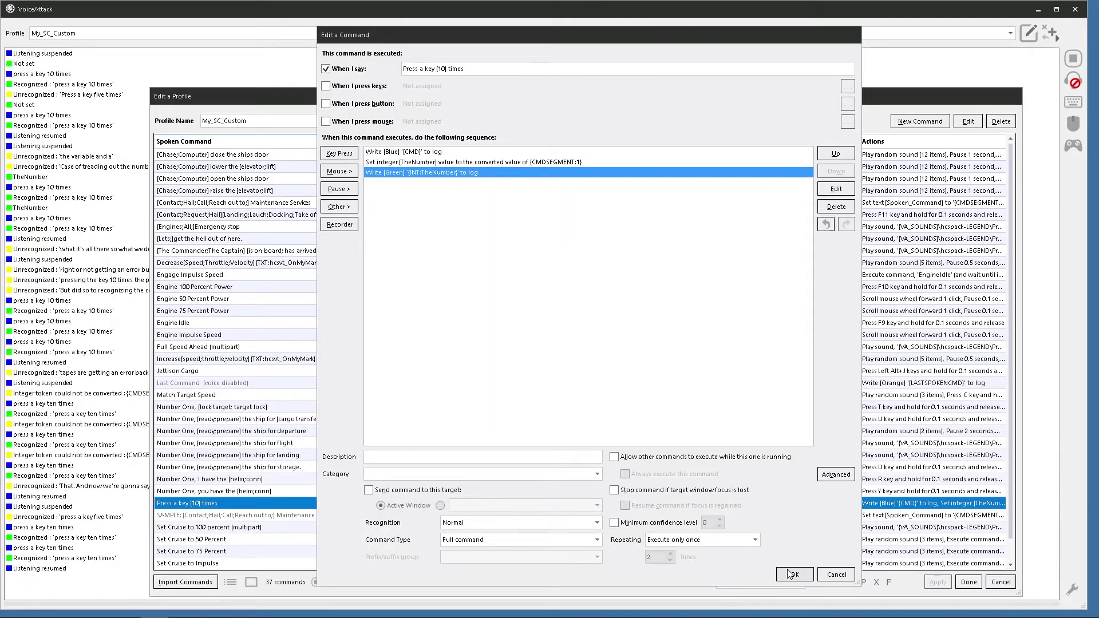
{"action": "left_click", "coordinate": [792, 575]}
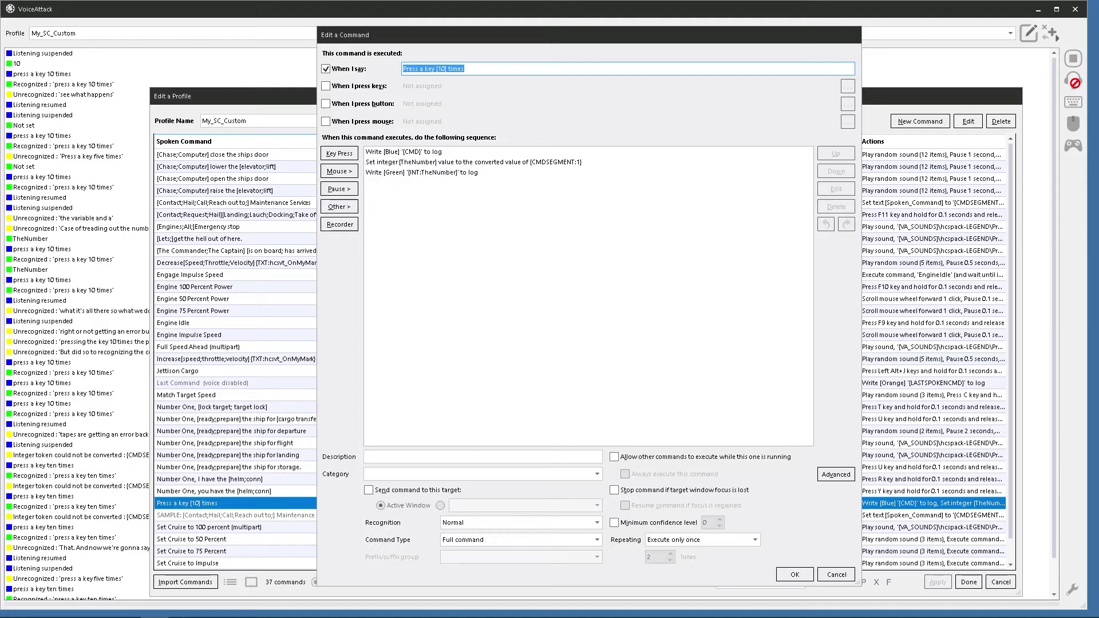
- Change the number segment of the spoken phrase to the range [1..10] and save the command
{"action": "key", "text": "alt+Tab"}
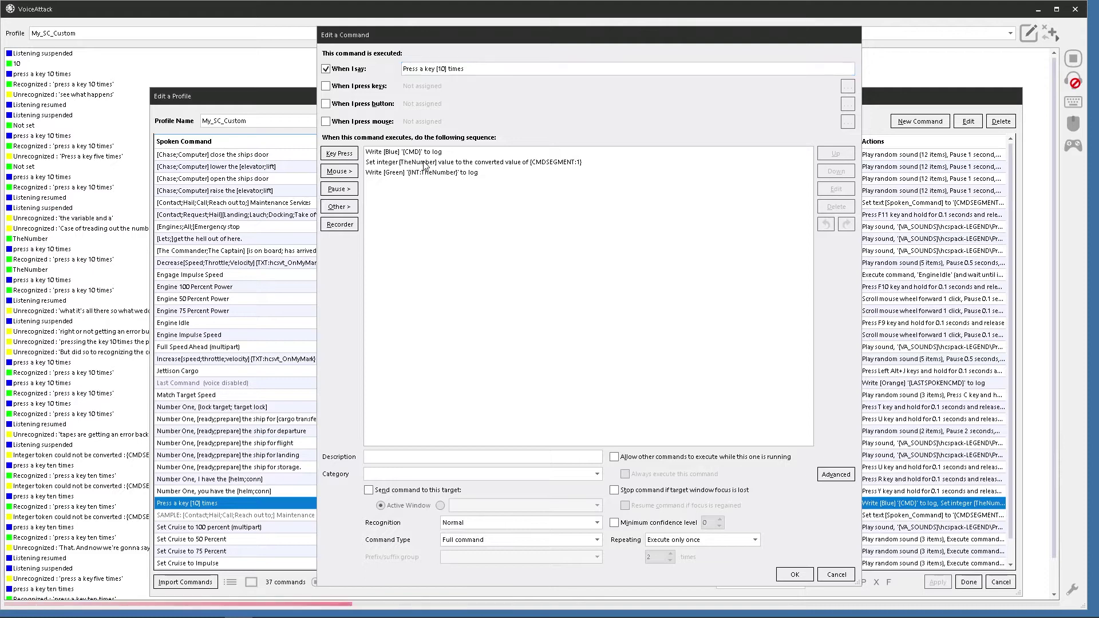
{"action": "double_click", "coordinate": [444, 68]}
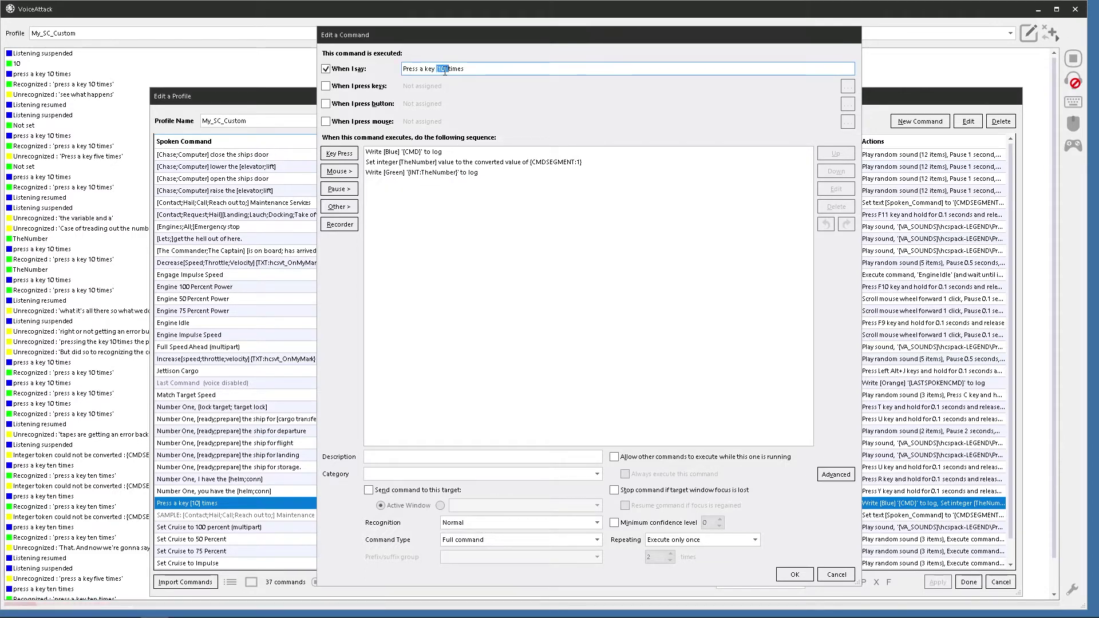
{"action": "left_click", "coordinate": [439, 69]}
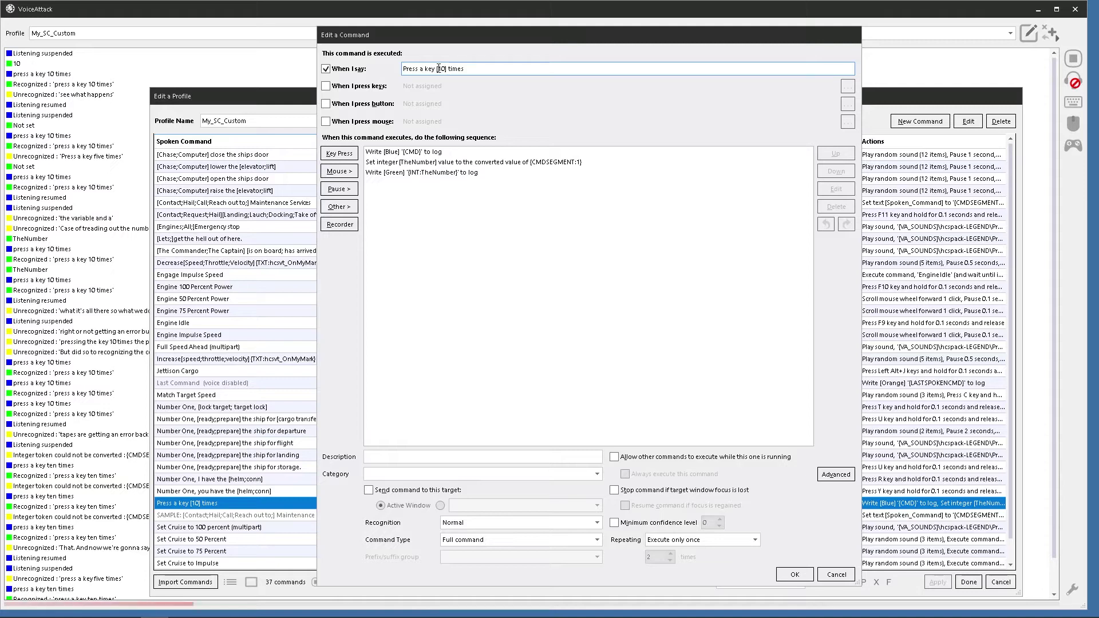
{"action": "double_click", "coordinate": [440, 68]}
{"action": "type", "text": "1..1"}
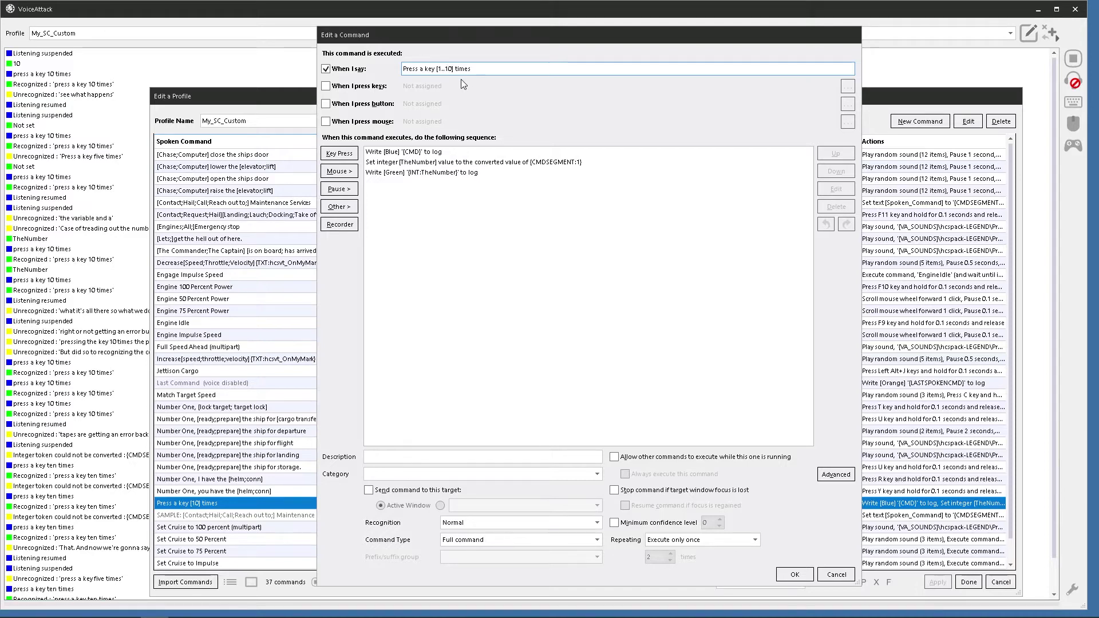
{"action": "left_click", "coordinate": [795, 576]}
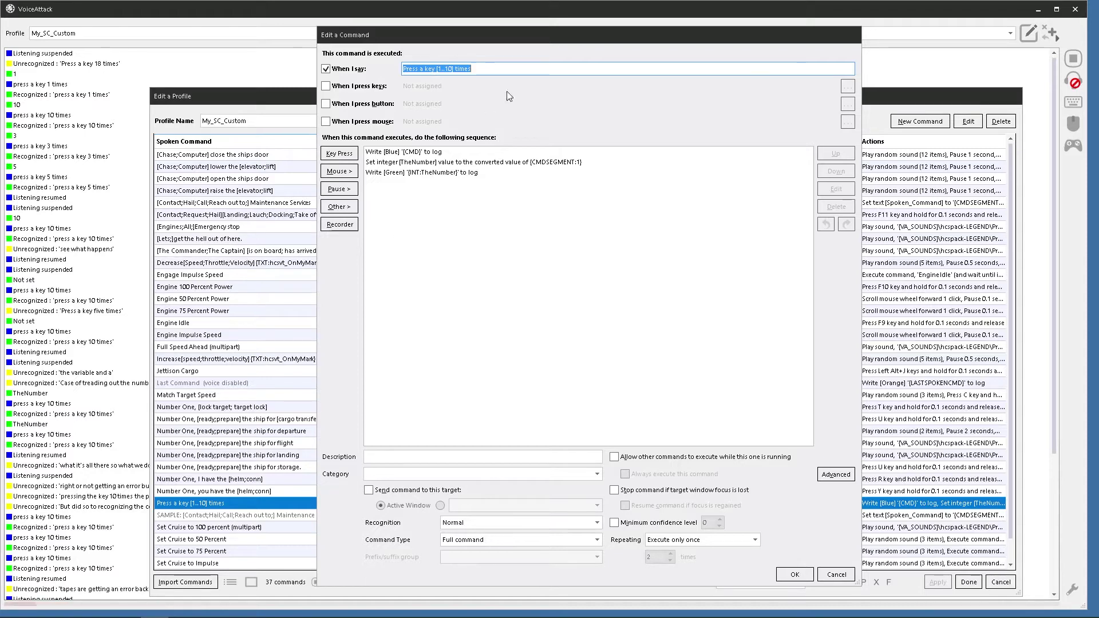
- Add a keypress action for the B key, held for 0.1 seconds and released, at the end of the command sequence
{"action": "left_click_drag", "start_coordinate": [534, 33], "coordinate": [517, 30]}
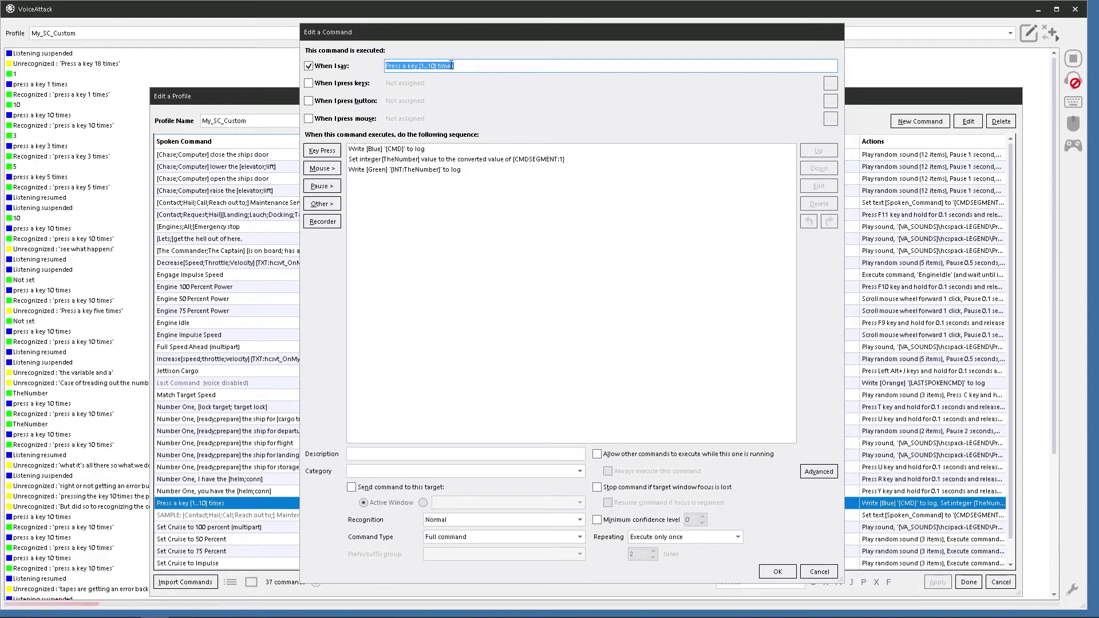
{"action": "left_click", "coordinate": [400, 236]}
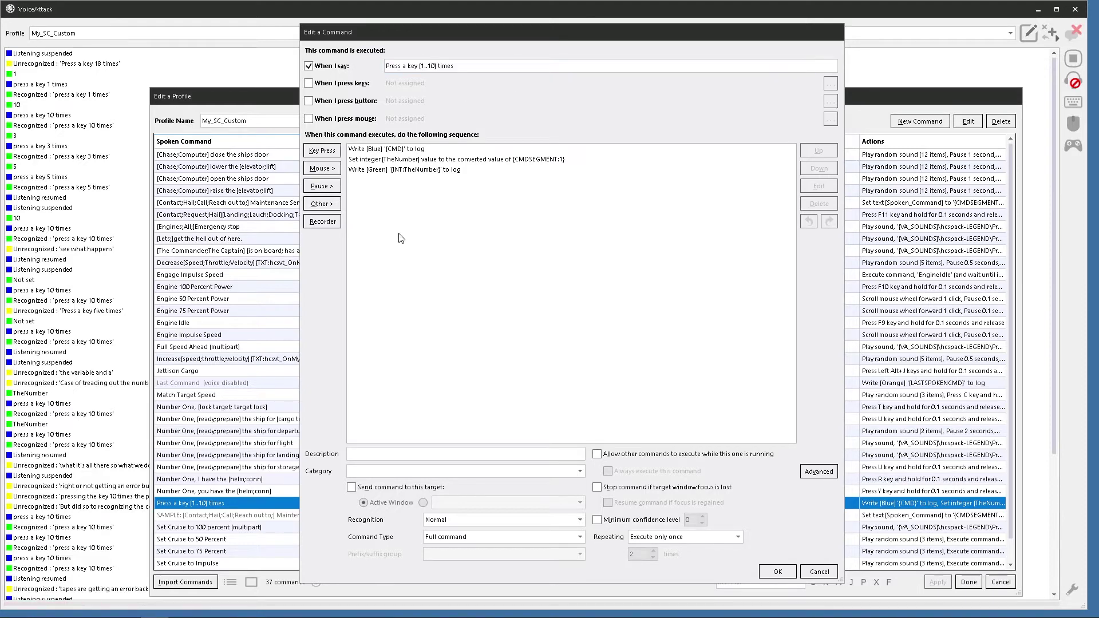
{"action": "left_click", "coordinate": [325, 210]}
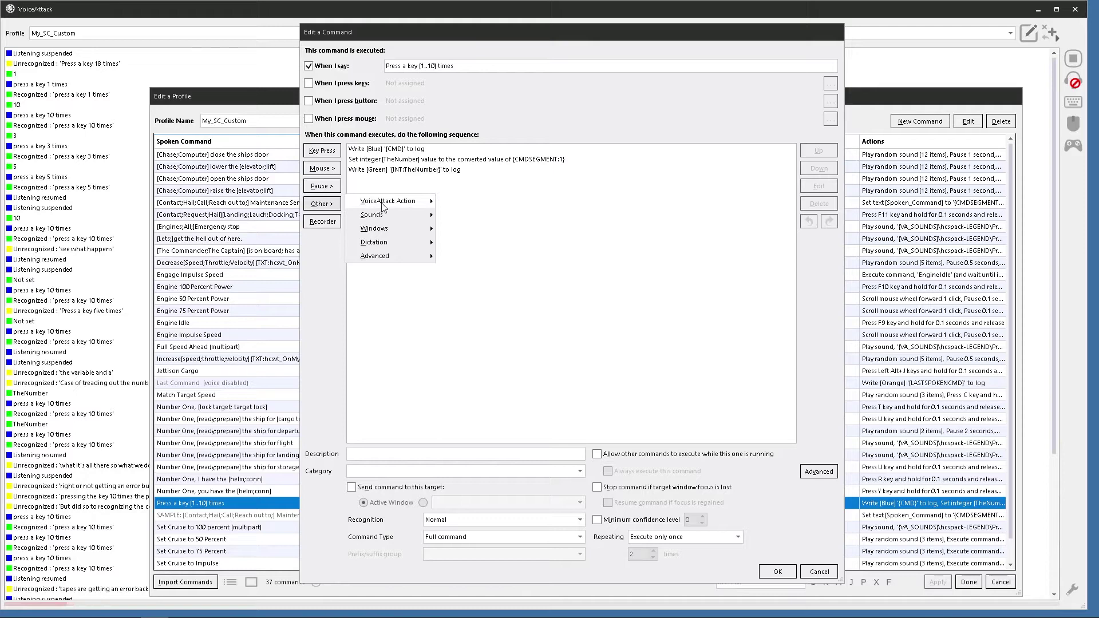
{"action": "mouse_move", "coordinate": [385, 205]}
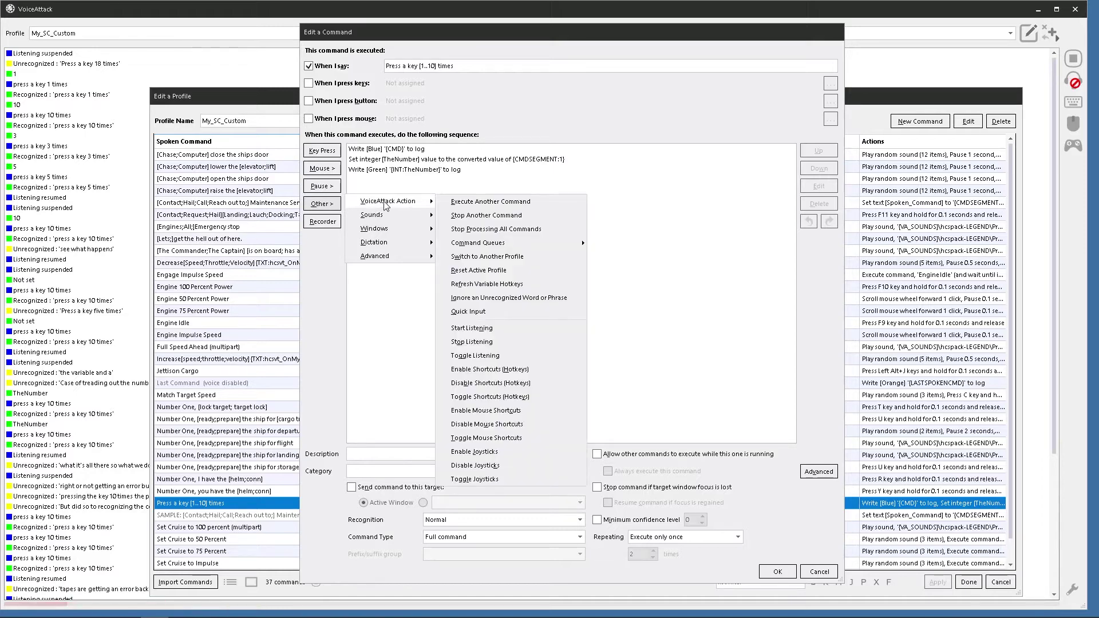
{"action": "left_click", "coordinate": [325, 152]}
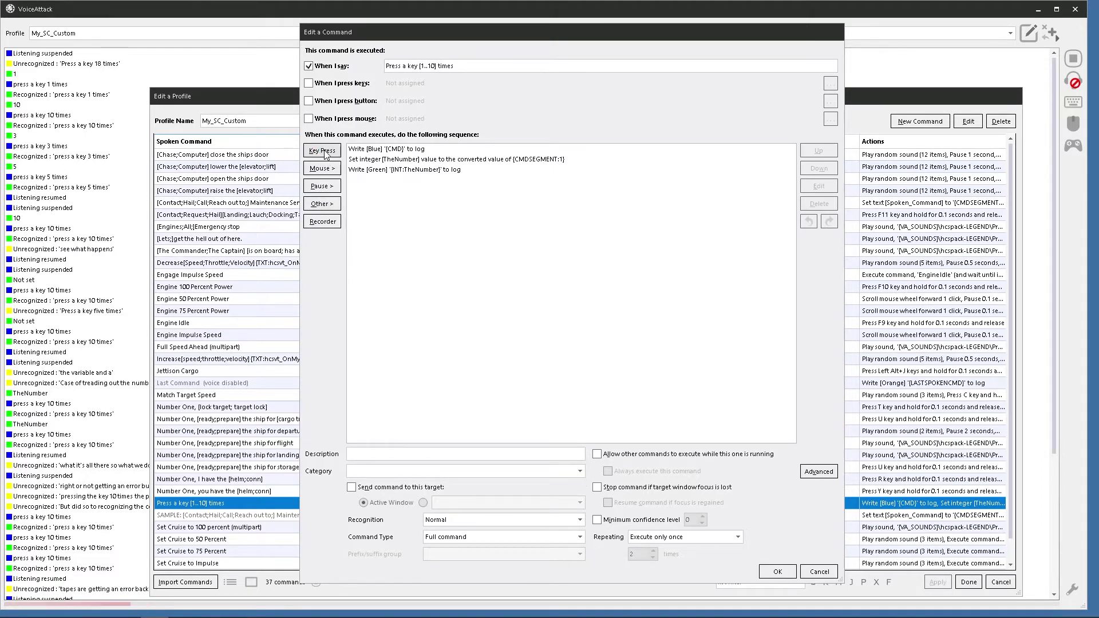
{"action": "left_click", "coordinate": [325, 152]}
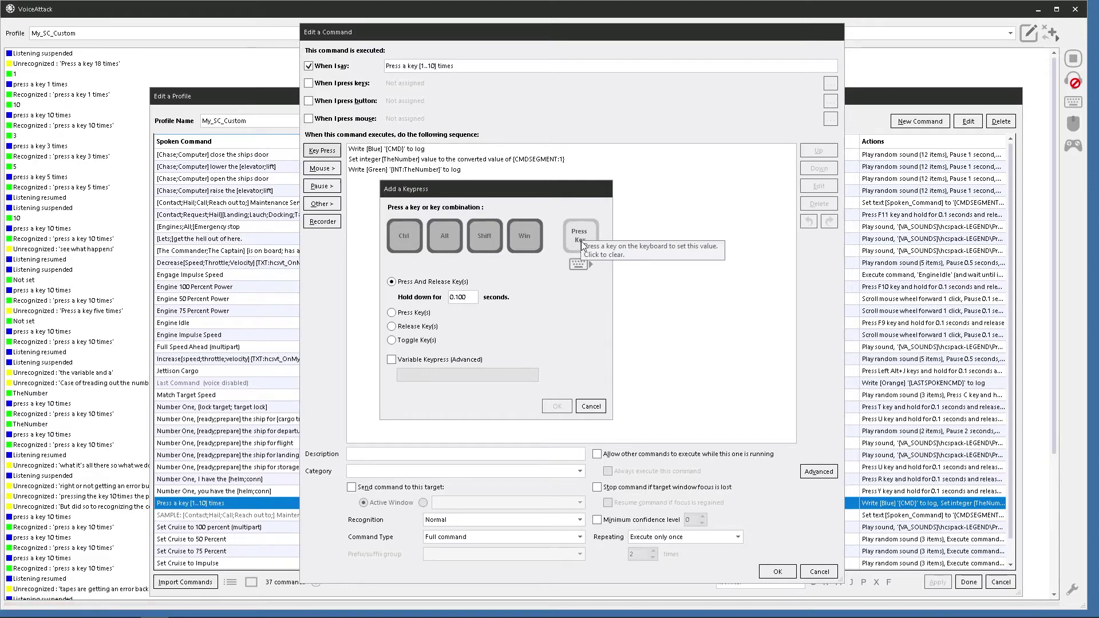
{"action": "key", "text": "b"}
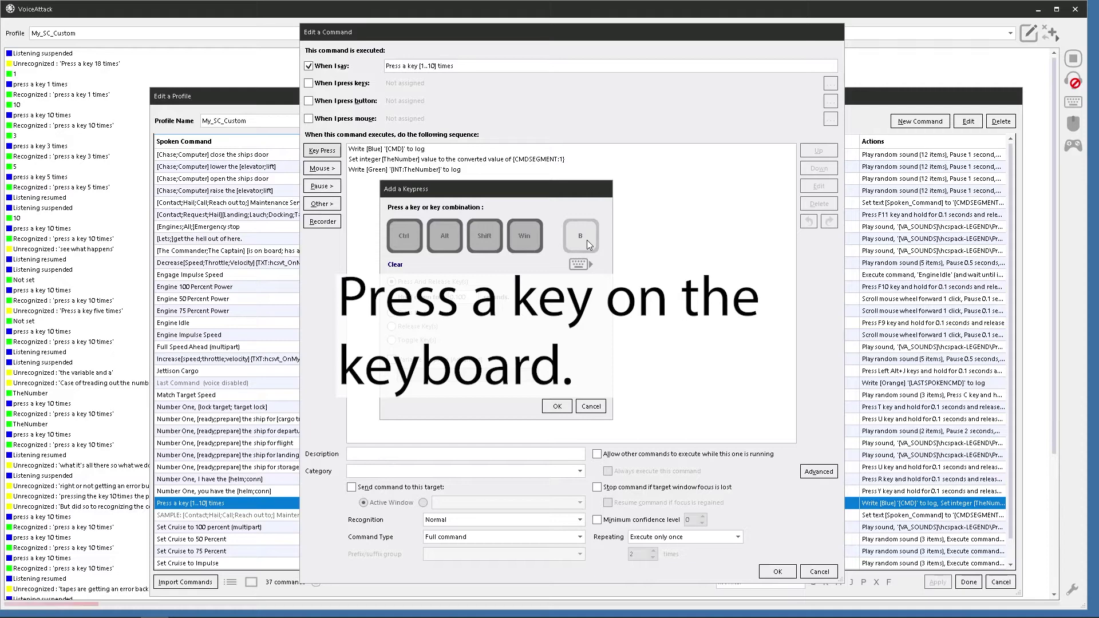
{"action": "left_click", "coordinate": [557, 406]}
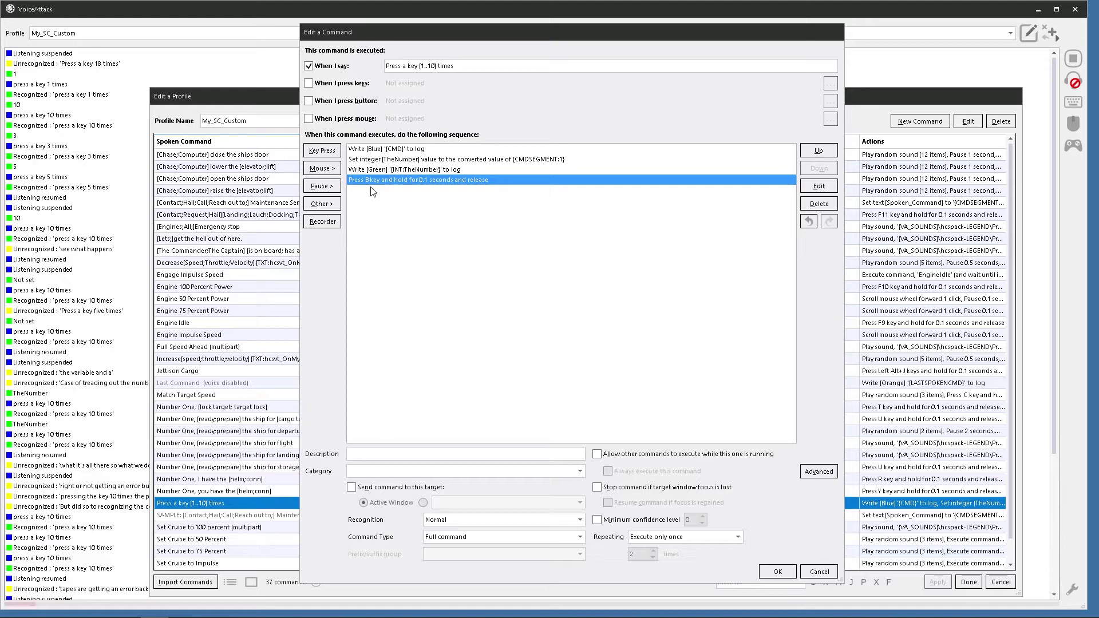
- Add a single-condition while loop that runs while the integer variable LoopCount is greater than 0
{"action": "left_click", "coordinate": [319, 206]}
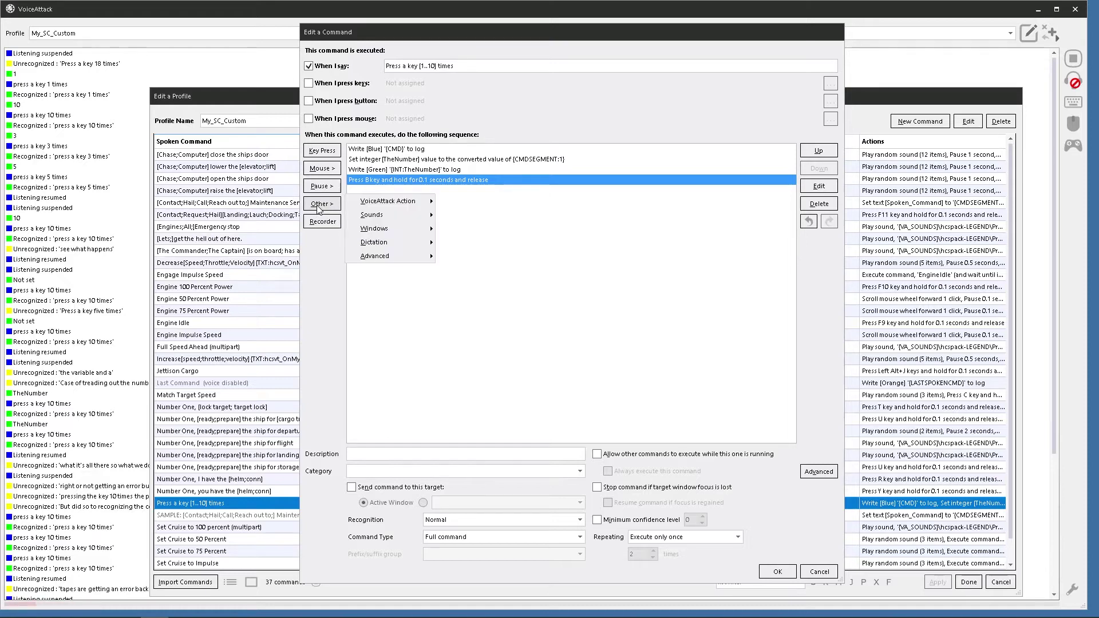
{"action": "mouse_move", "coordinate": [387, 256]}
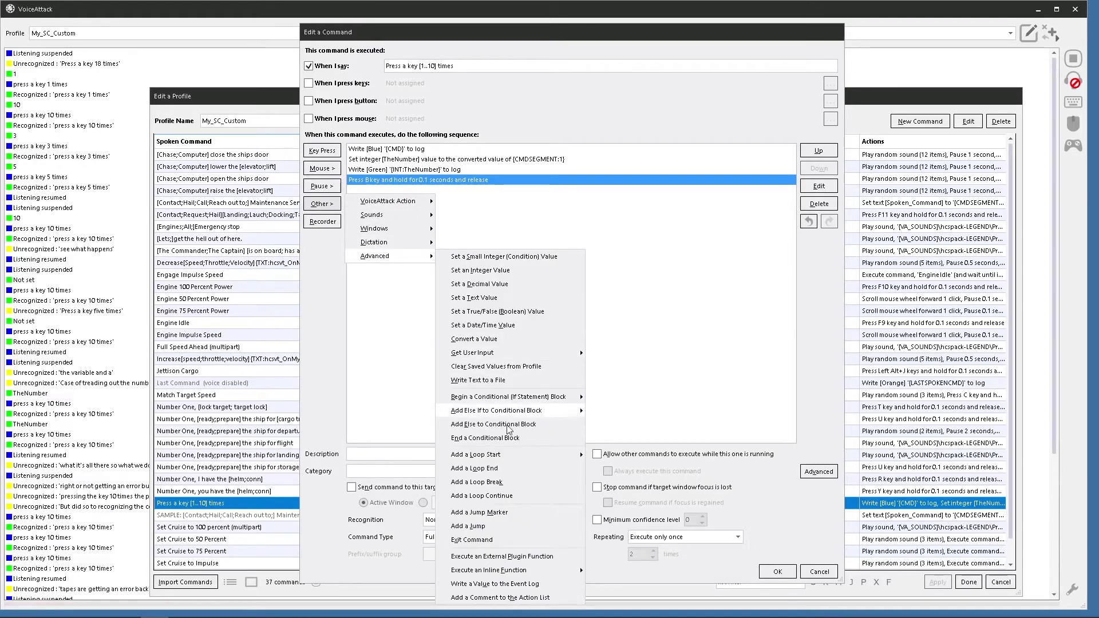
{"action": "mouse_move", "coordinate": [498, 456]}
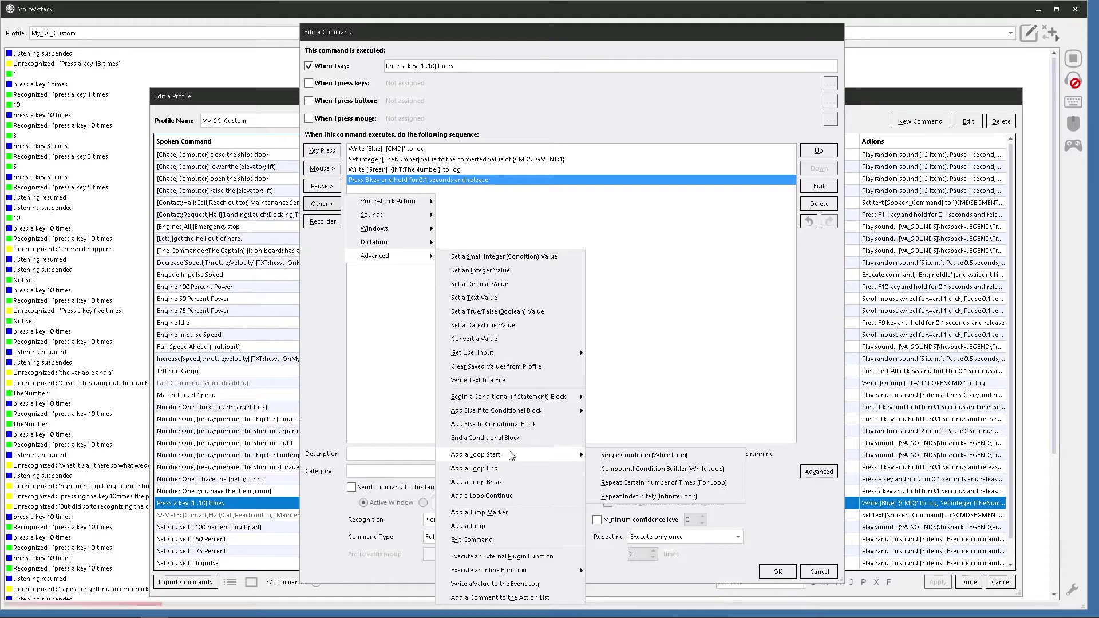
{"action": "mouse_move", "coordinate": [491, 413]}
{"action": "left_click", "coordinate": [623, 456]}
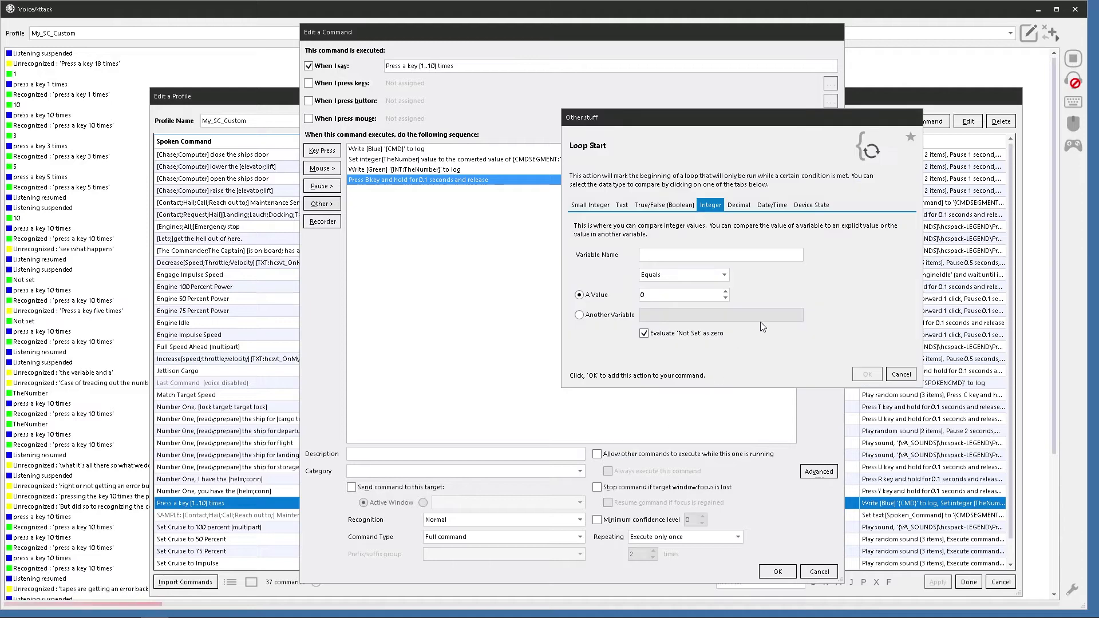
{"action": "left_click", "coordinate": [669, 253]}
{"action": "type", "text": "Lo"}
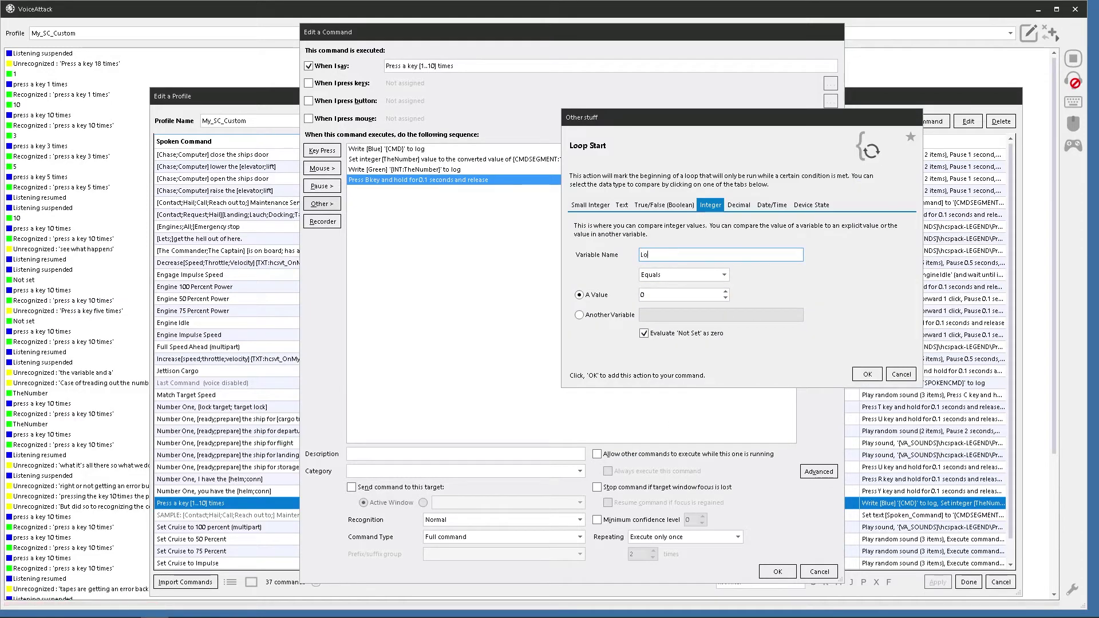
{"action": "type", "text": "opCount"}
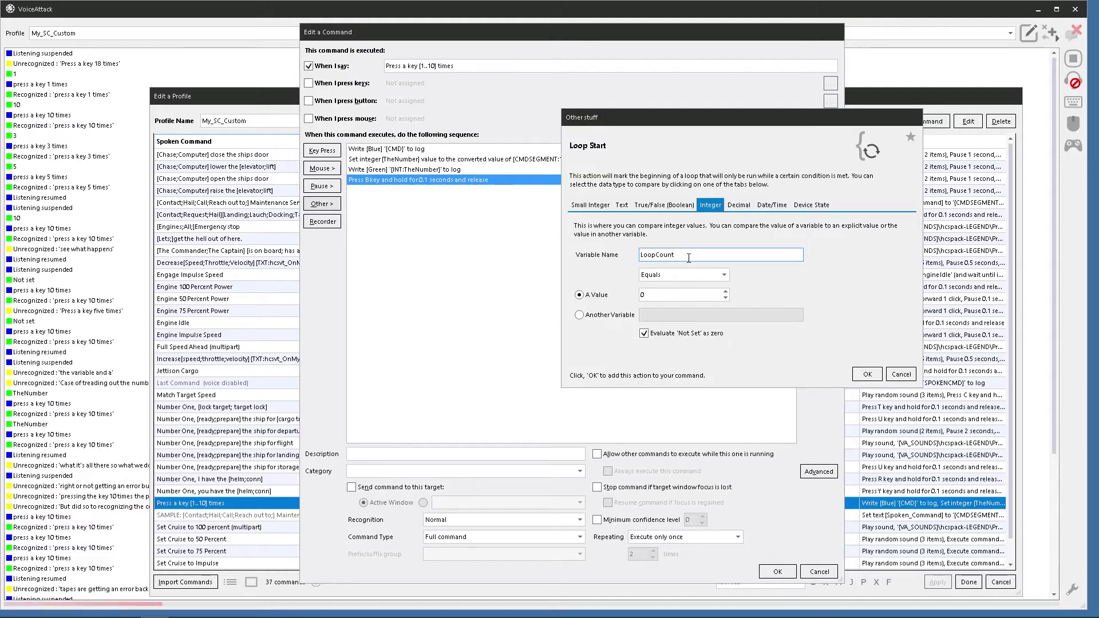
{"action": "left_click", "coordinate": [713, 277]}
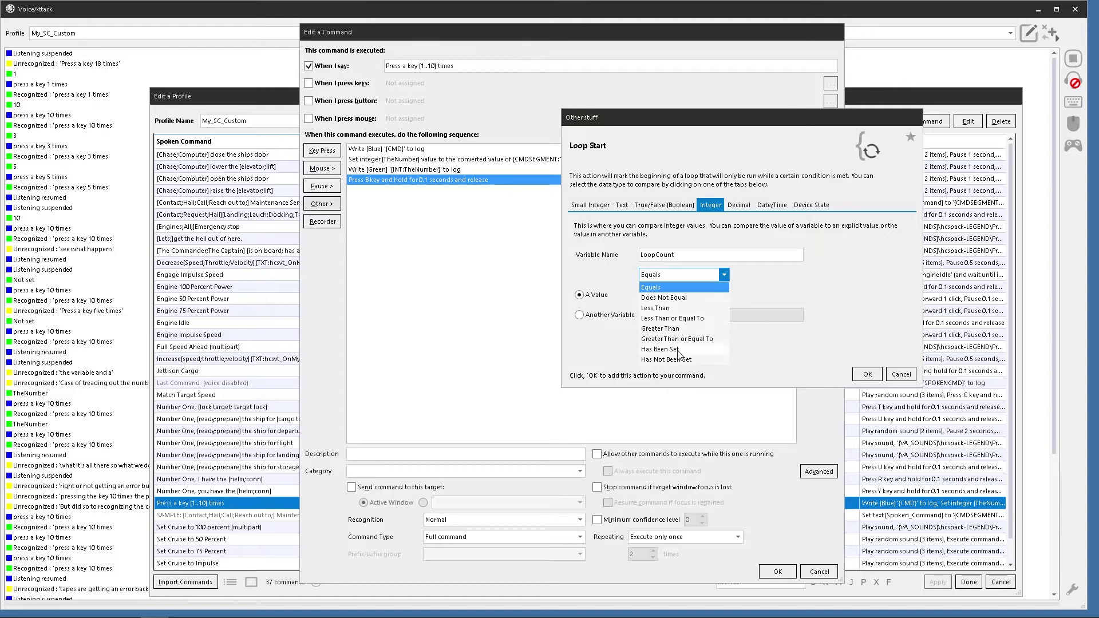
{"action": "left_click", "coordinate": [661, 328]}
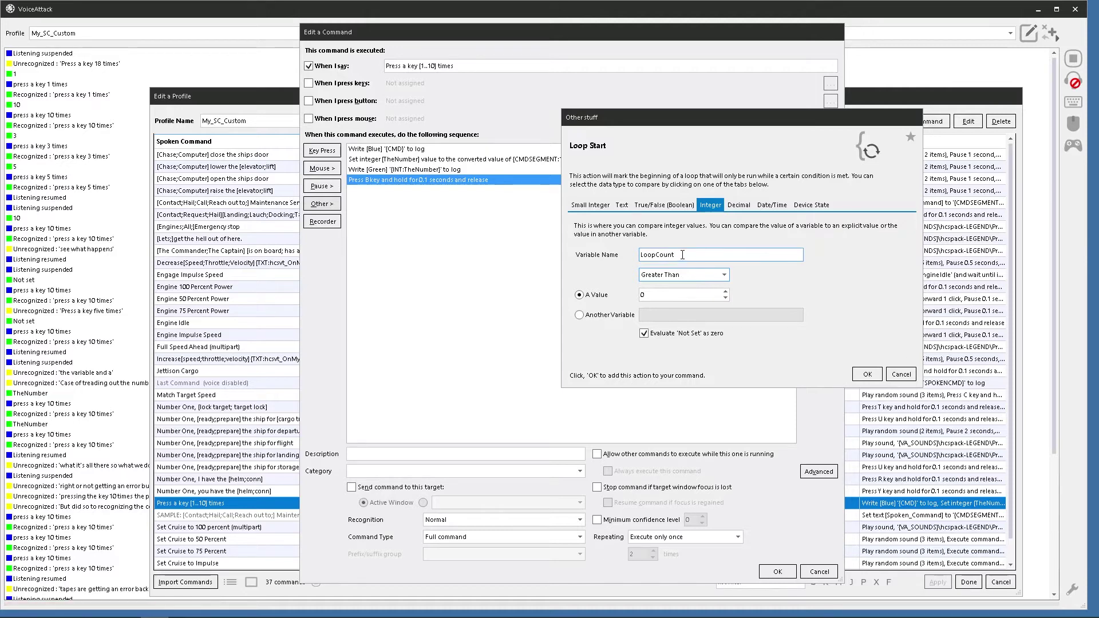
{"action": "left_click", "coordinate": [867, 375]}
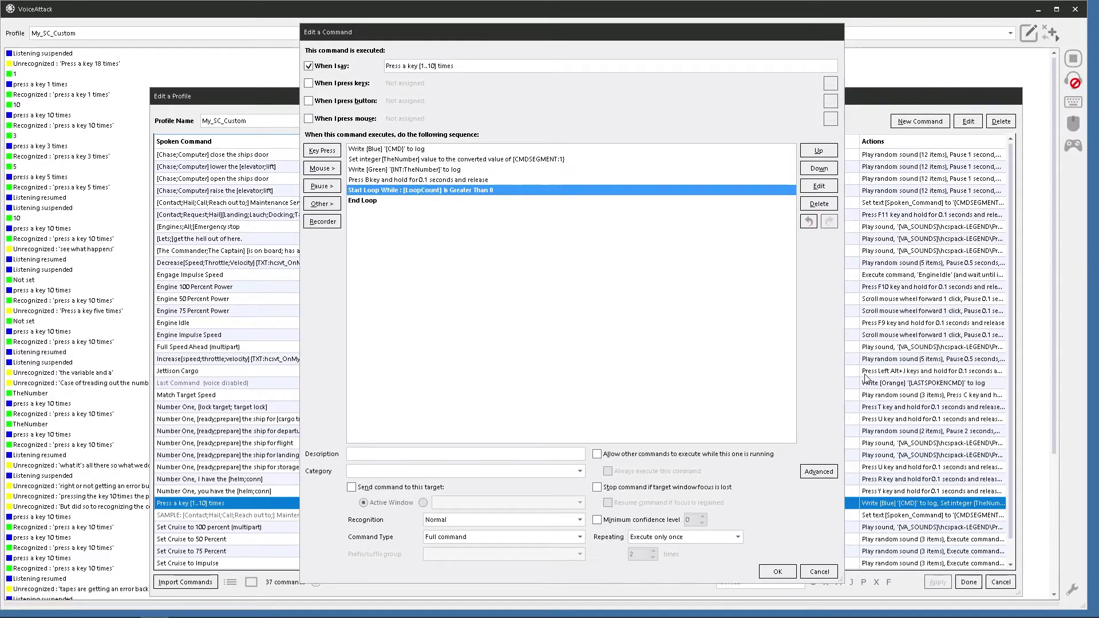
- Move the B keypress action inside the while loop, between its start and end
{"action": "left_click", "coordinate": [375, 180]}
{"action": "left_click_drag", "start_coordinate": [376, 181], "coordinate": [395, 198]}
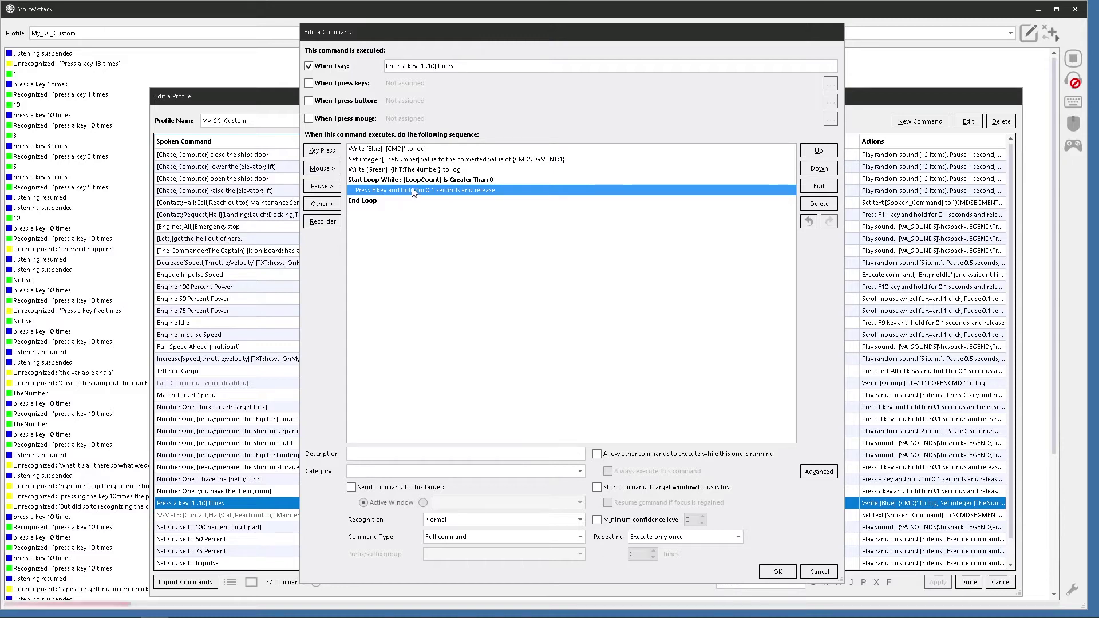
{"action": "left_click", "coordinate": [406, 181]}
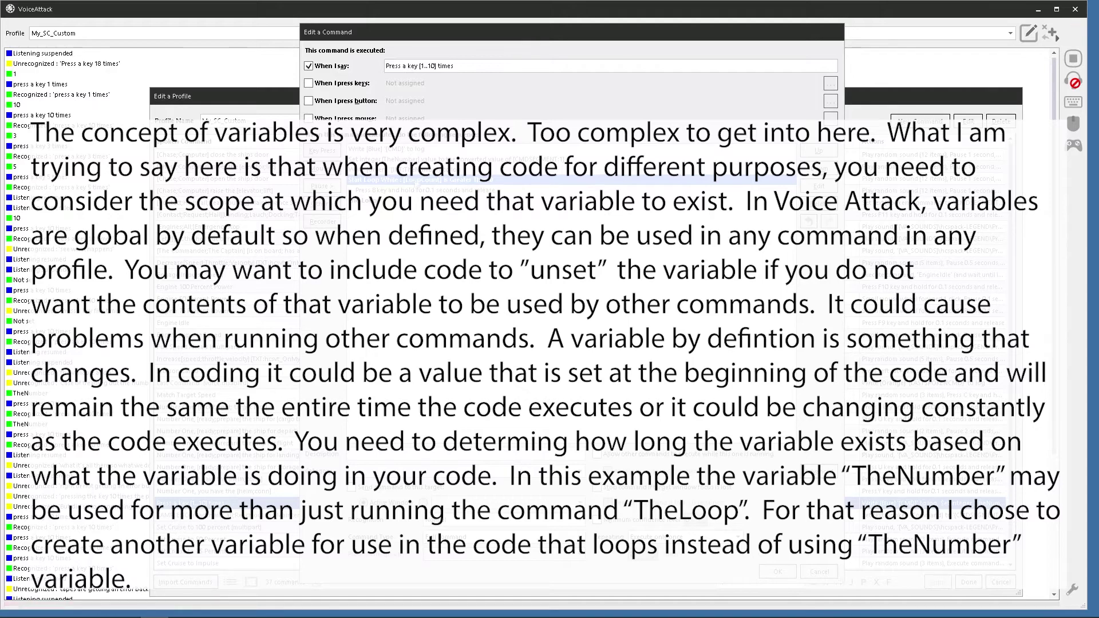
{"action": "left_click", "coordinate": [410, 171]}
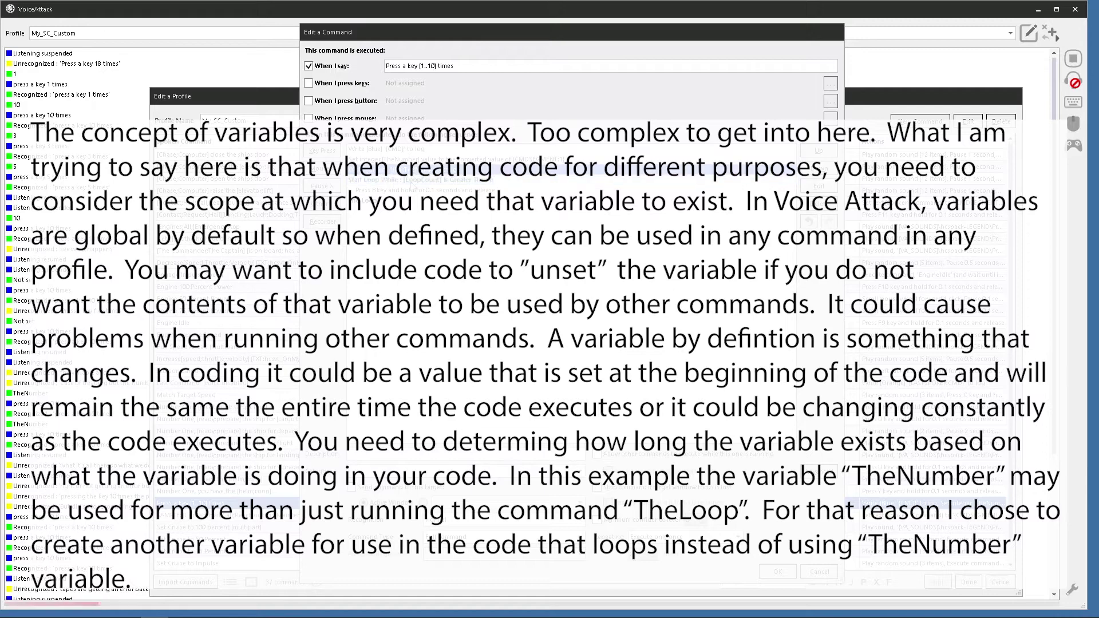
{"action": "left_click", "coordinate": [411, 181]}
{"action": "left_click", "coordinate": [410, 170]}
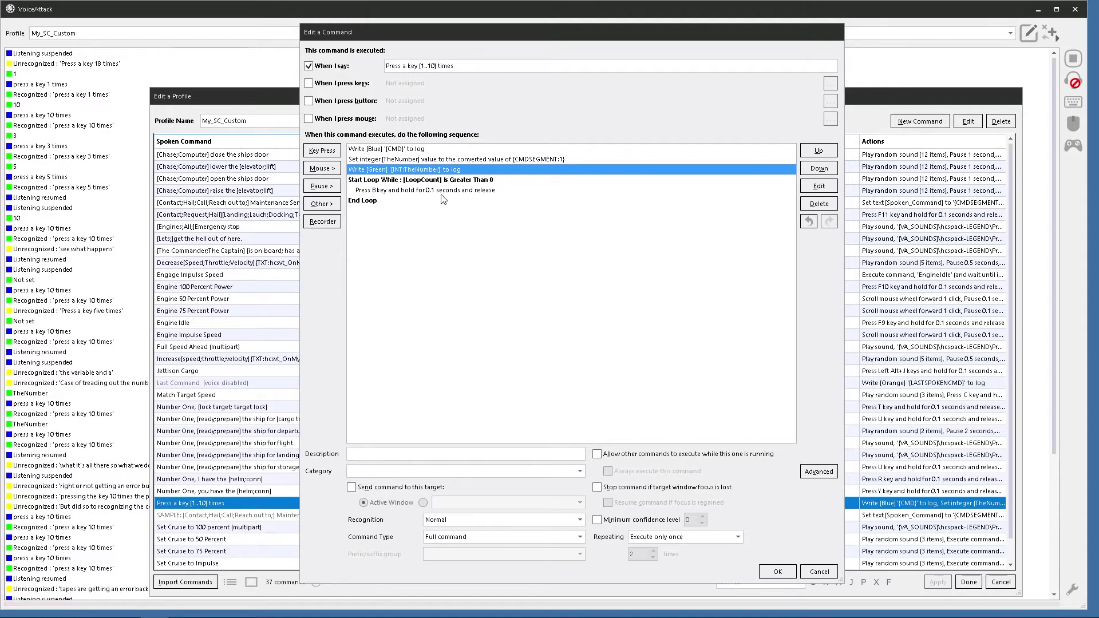
{"action": "left_click", "coordinate": [413, 182]}
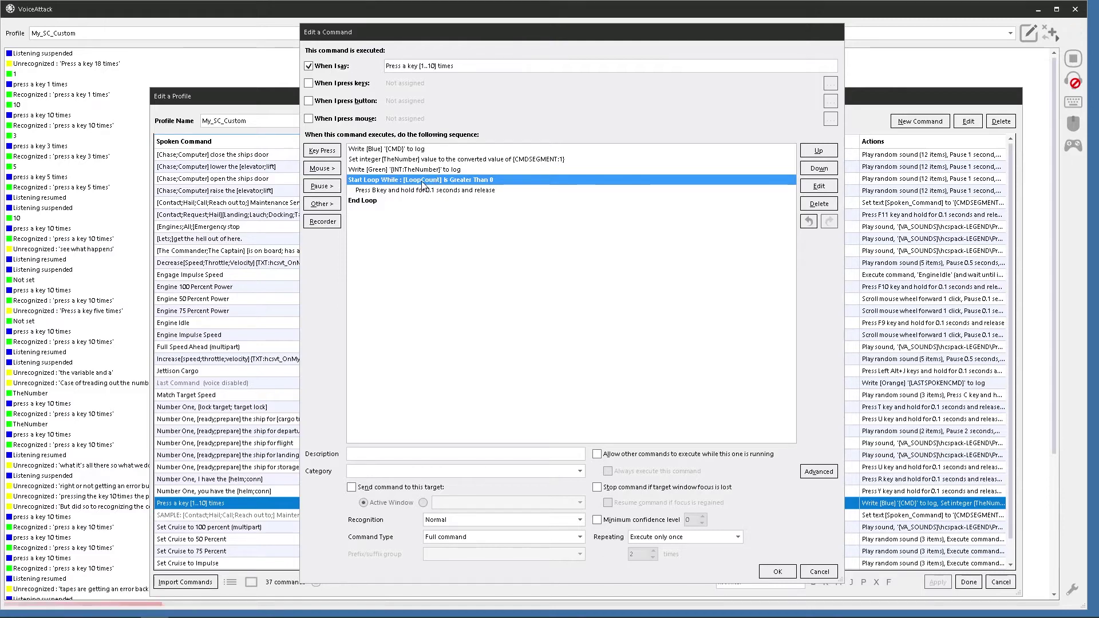
- Insert an action before the loop that sets the integer LoopCount to the value of the variable TheNumber
{"action": "left_click", "coordinate": [389, 170]}
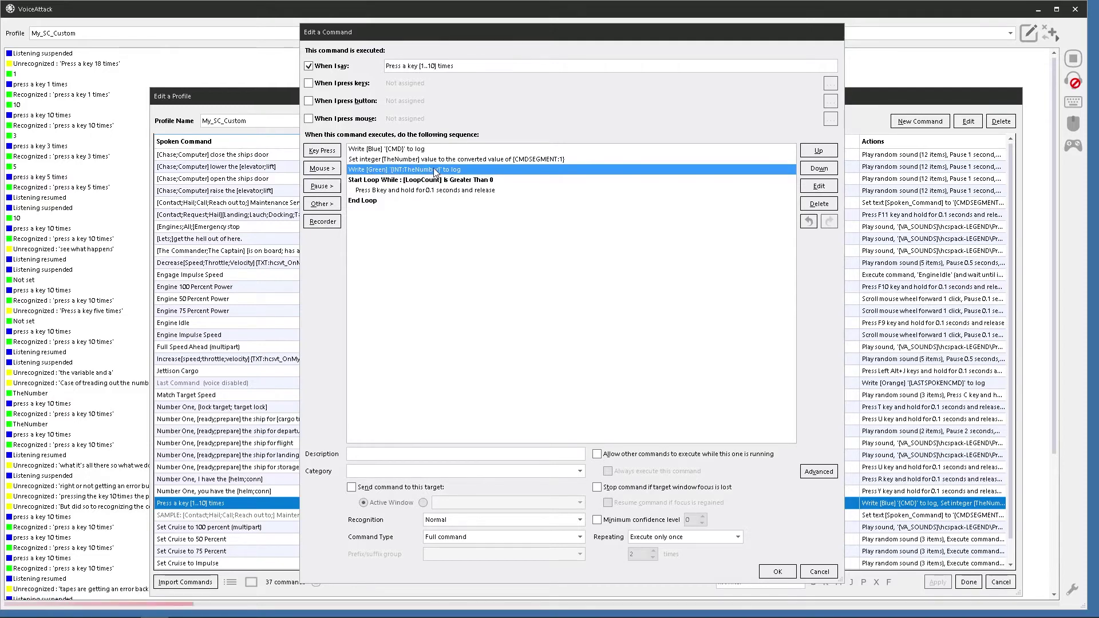
{"action": "left_click", "coordinate": [316, 207]}
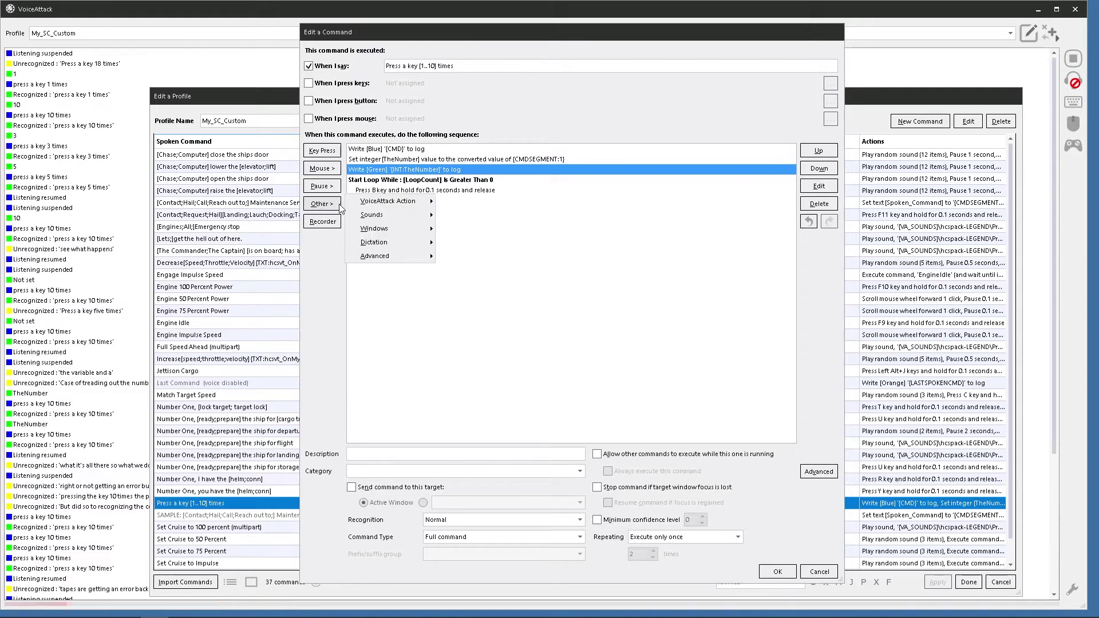
{"action": "mouse_move", "coordinate": [383, 261]}
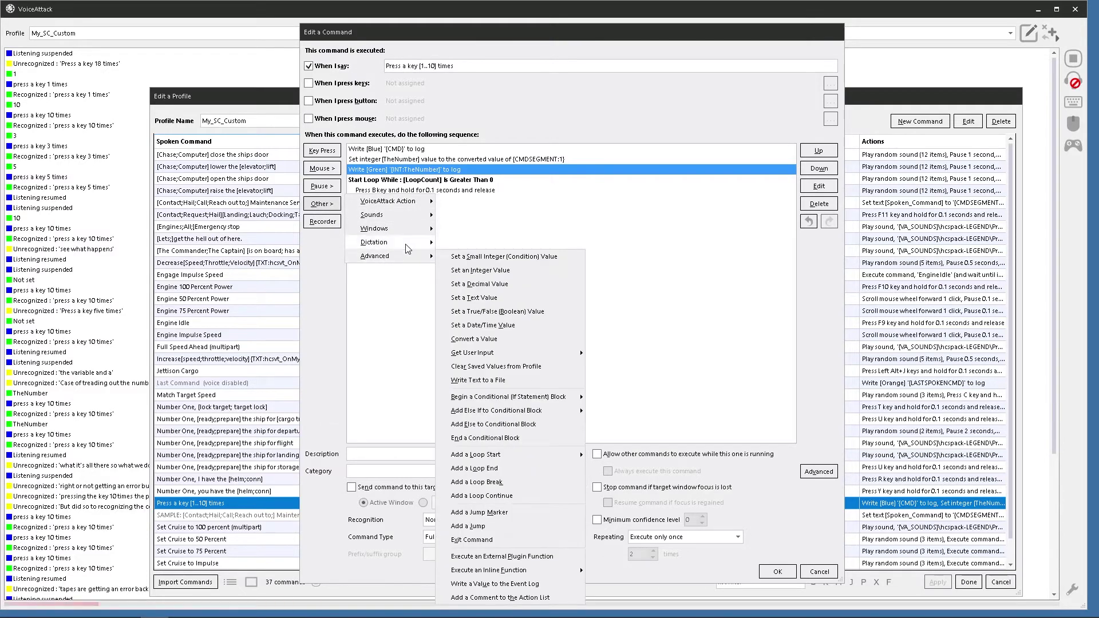
{"action": "left_click", "coordinate": [481, 271]}
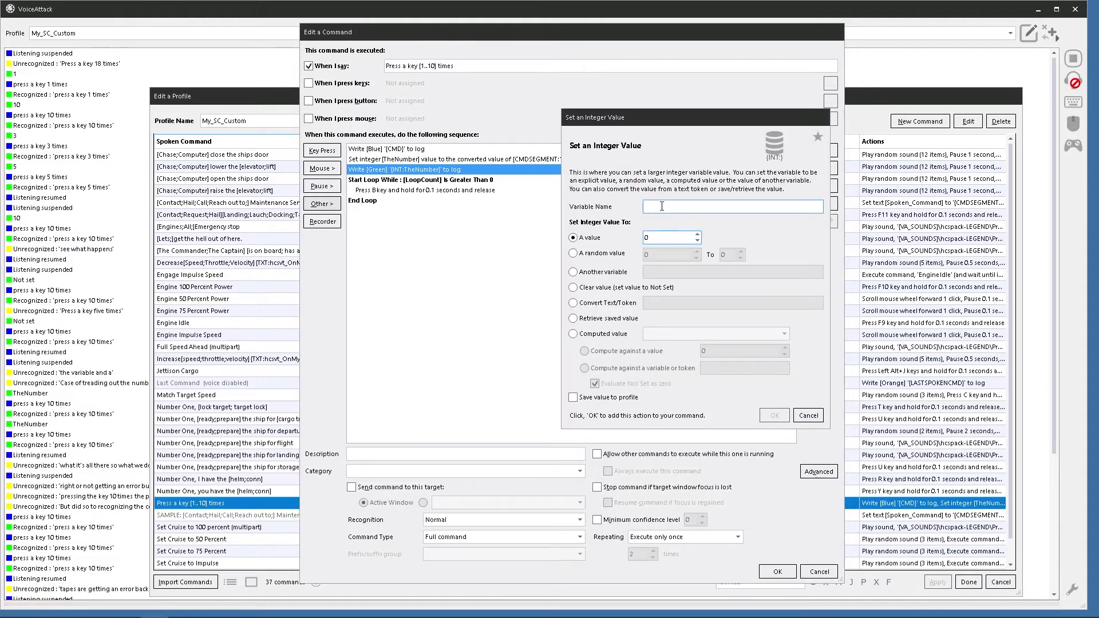
{"action": "type", "text": "LoopCount"}
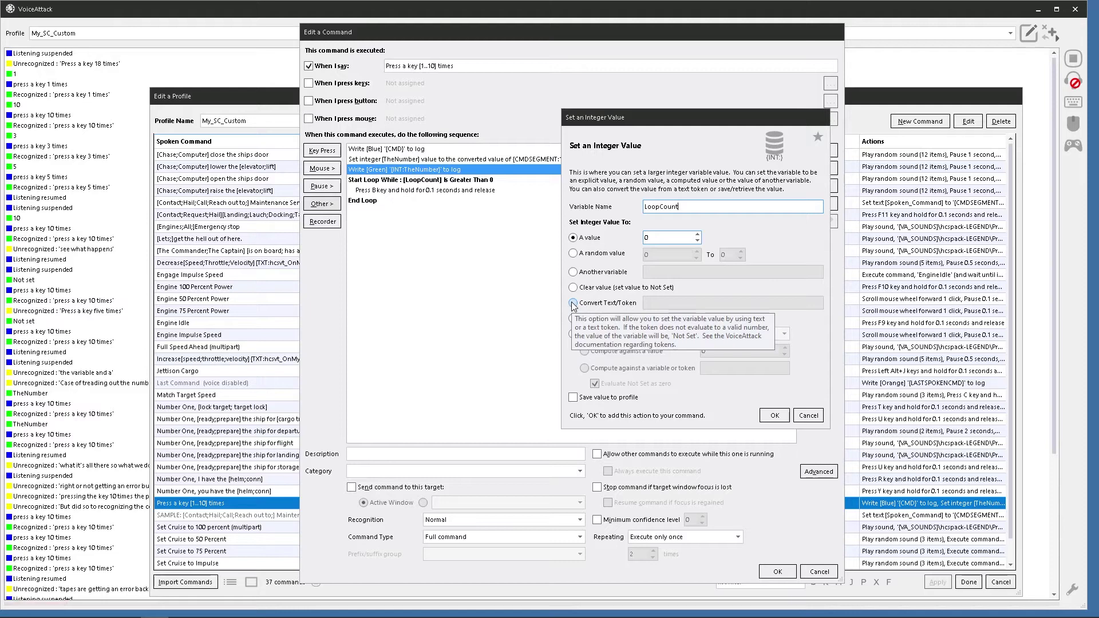
{"action": "left_click", "coordinate": [575, 273]}
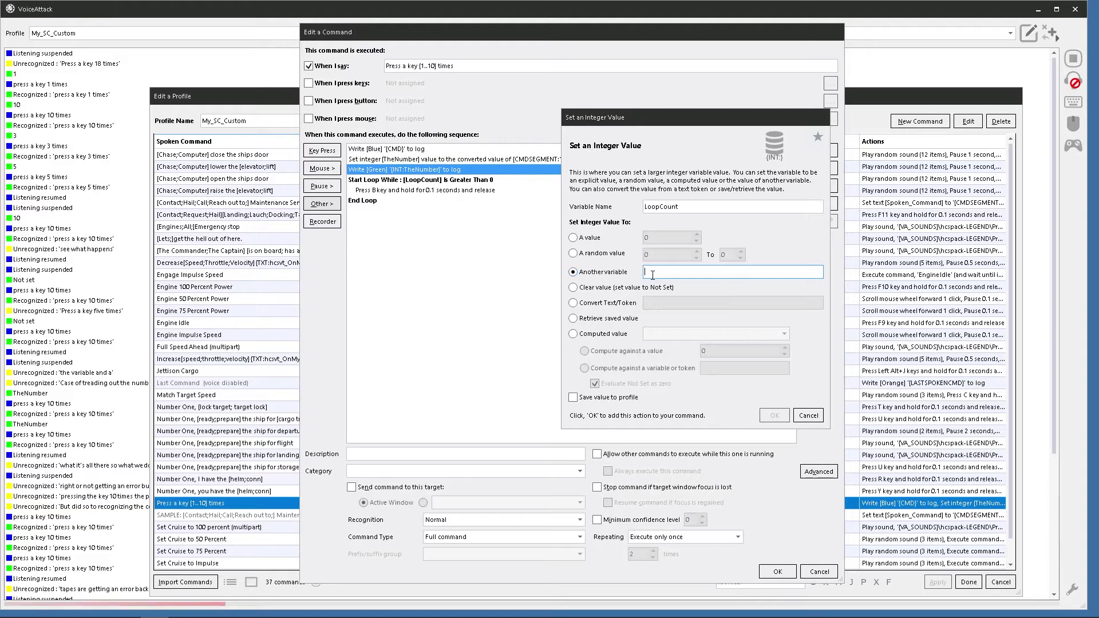
{"action": "type", "text": "TheNumber"}
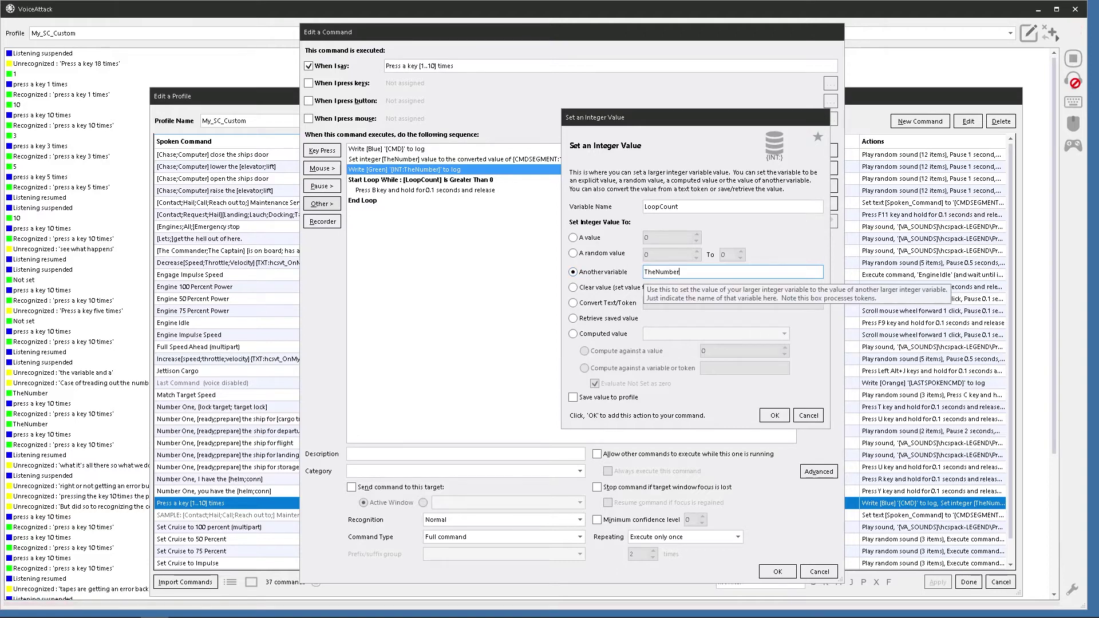
{"action": "left_click", "coordinate": [784, 416]}
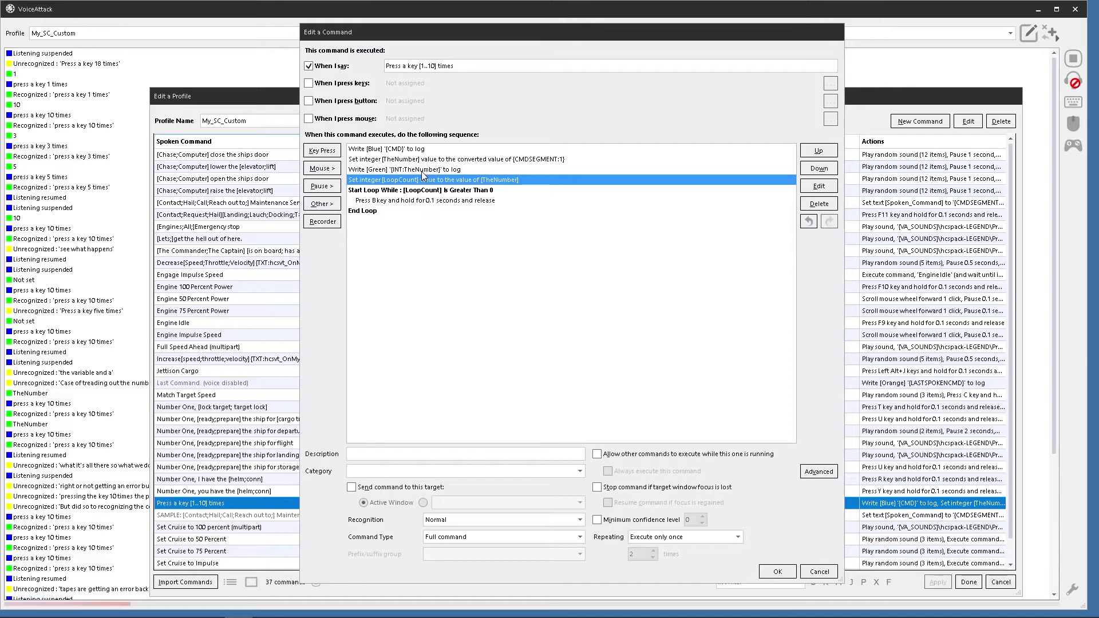
{"action": "left_click", "coordinate": [430, 66]}
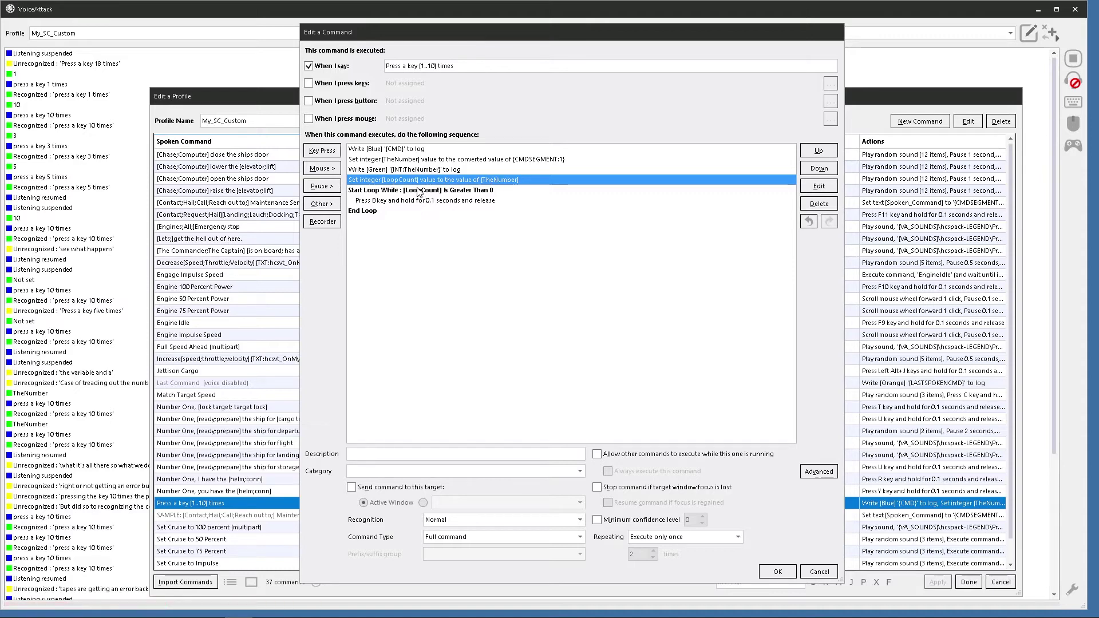
{"action": "left_click", "coordinate": [416, 66]}
- Add an integer action after the B keypress inside the loop that computes LoopCount by subtracting 1
{"action": "left_click", "coordinate": [401, 203]}
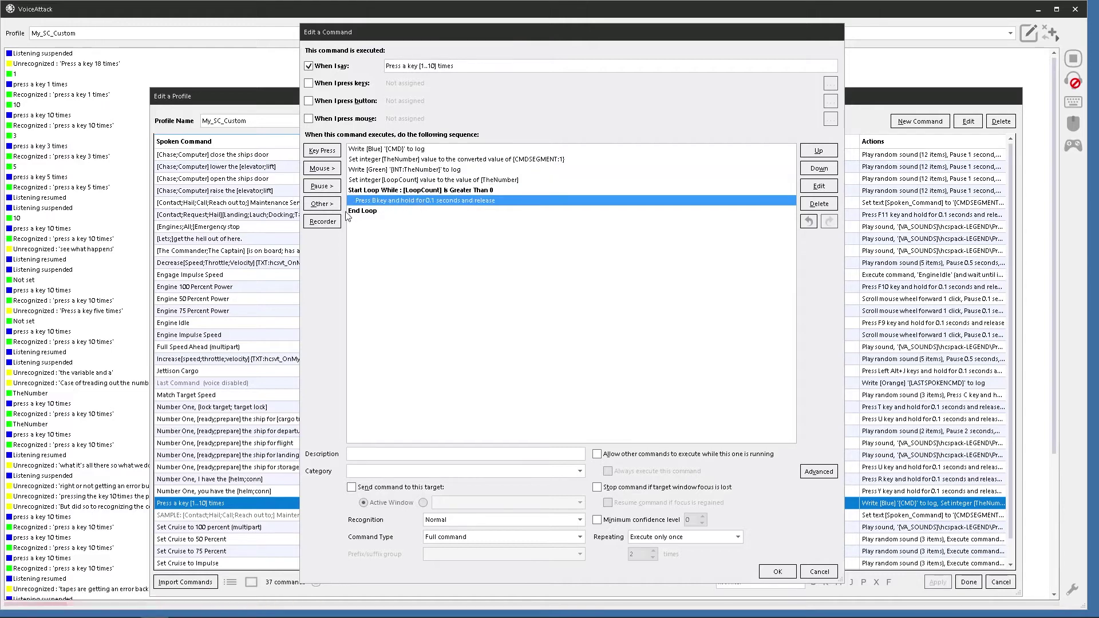
{"action": "left_click", "coordinate": [323, 204]}
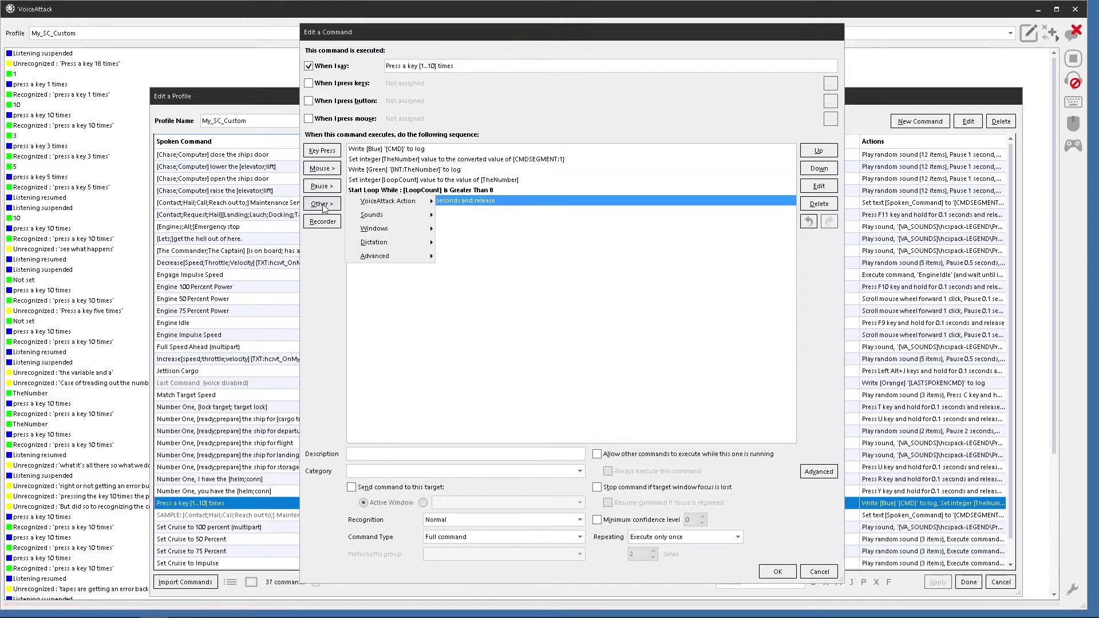
{"action": "mouse_move", "coordinate": [385, 262]}
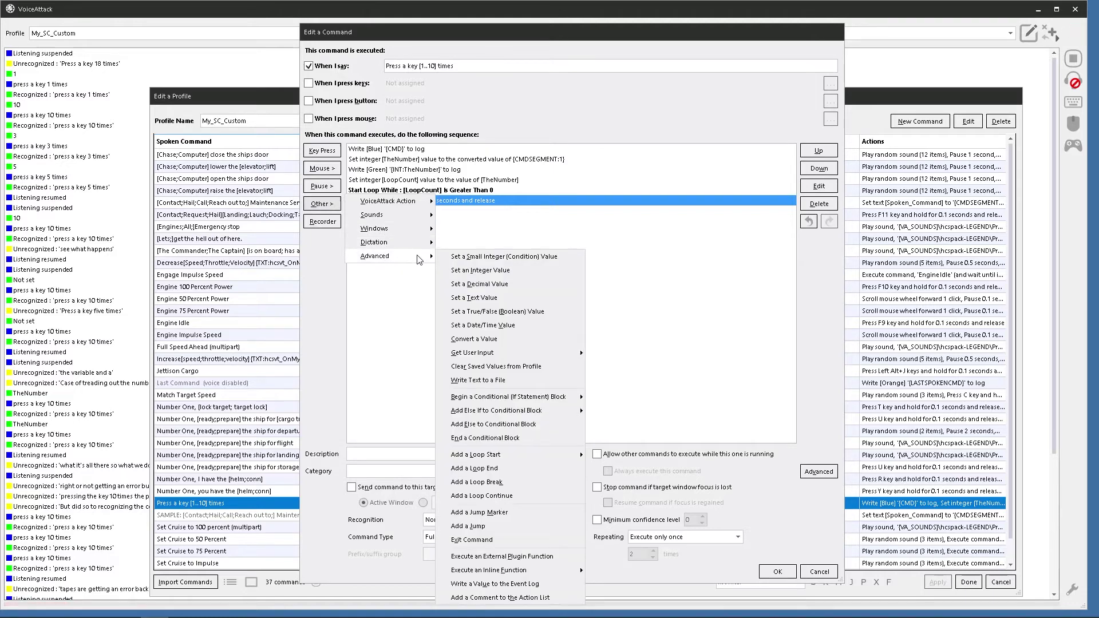
{"action": "left_click", "coordinate": [474, 273]}
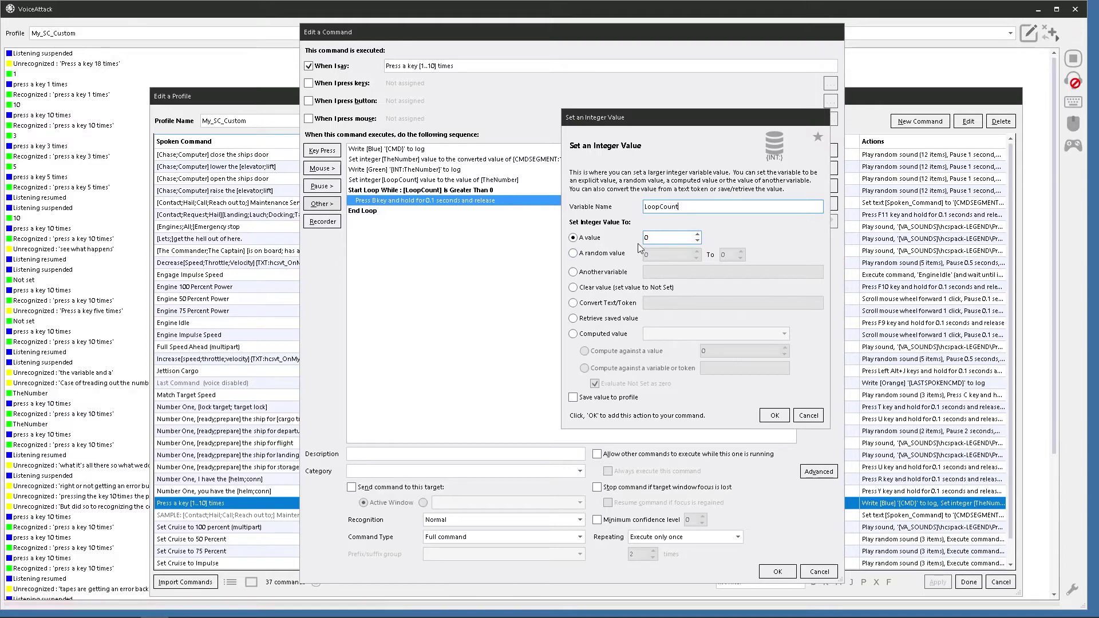
{"action": "left_click", "coordinate": [575, 335]}
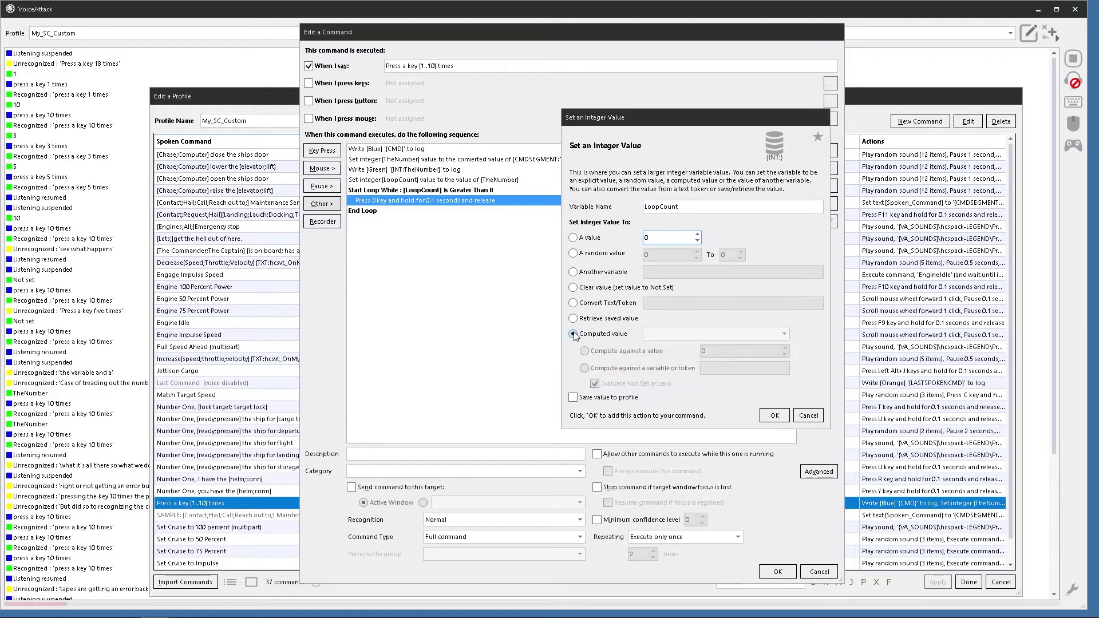
{"action": "left_click", "coordinate": [666, 335]}
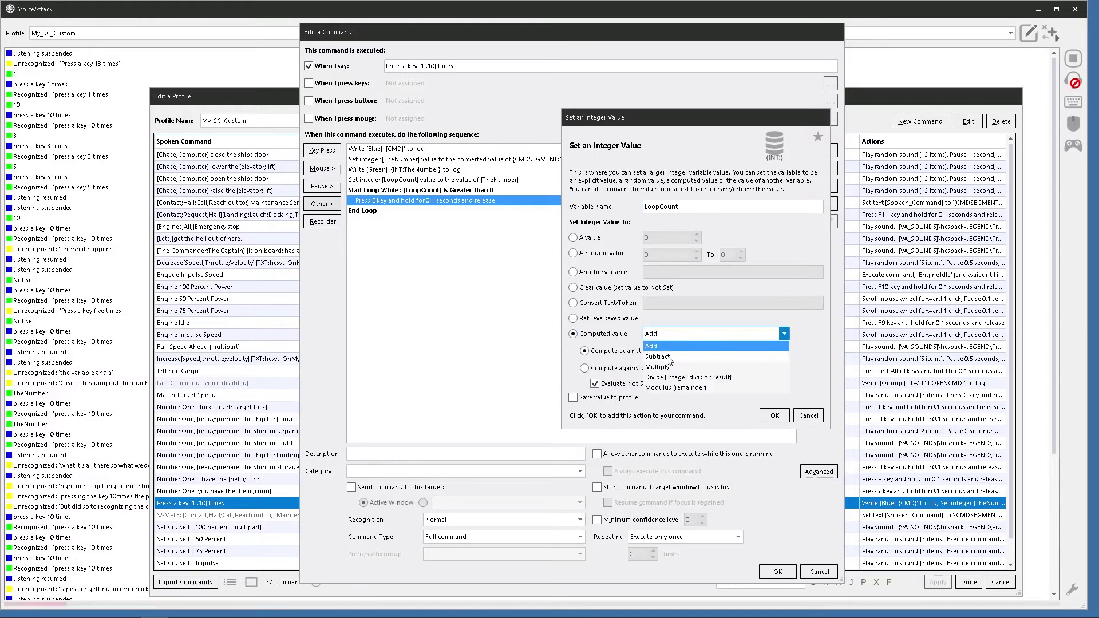
{"action": "left_click", "coordinate": [657, 357]}
{"action": "double_click", "coordinate": [713, 351]}
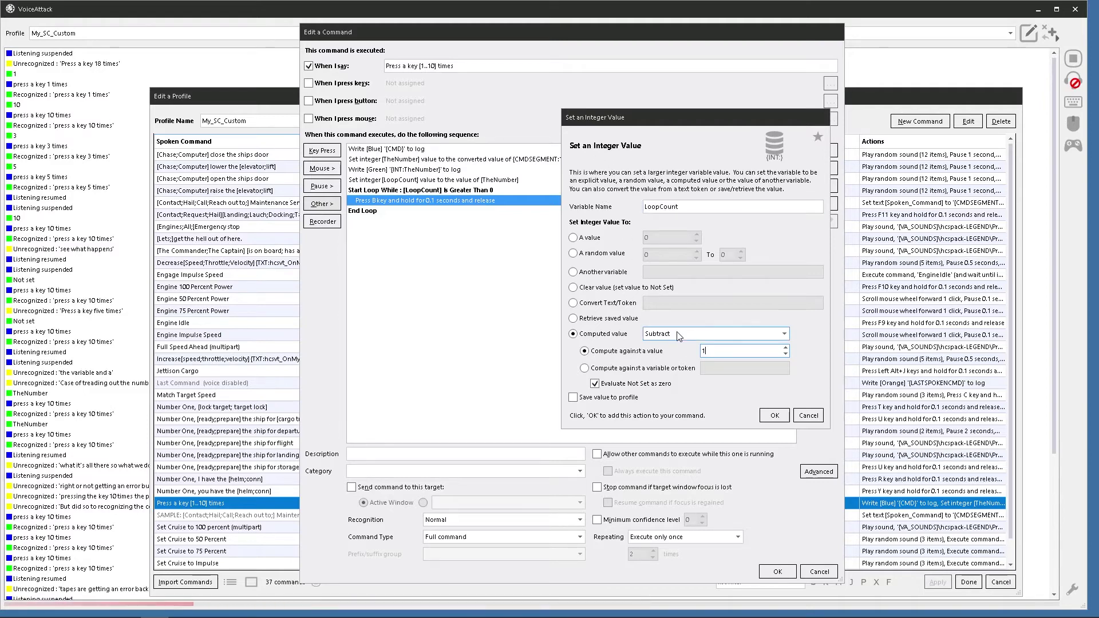
{"action": "left_click", "coordinate": [738, 350]}
{"action": "type", "text": "1"}
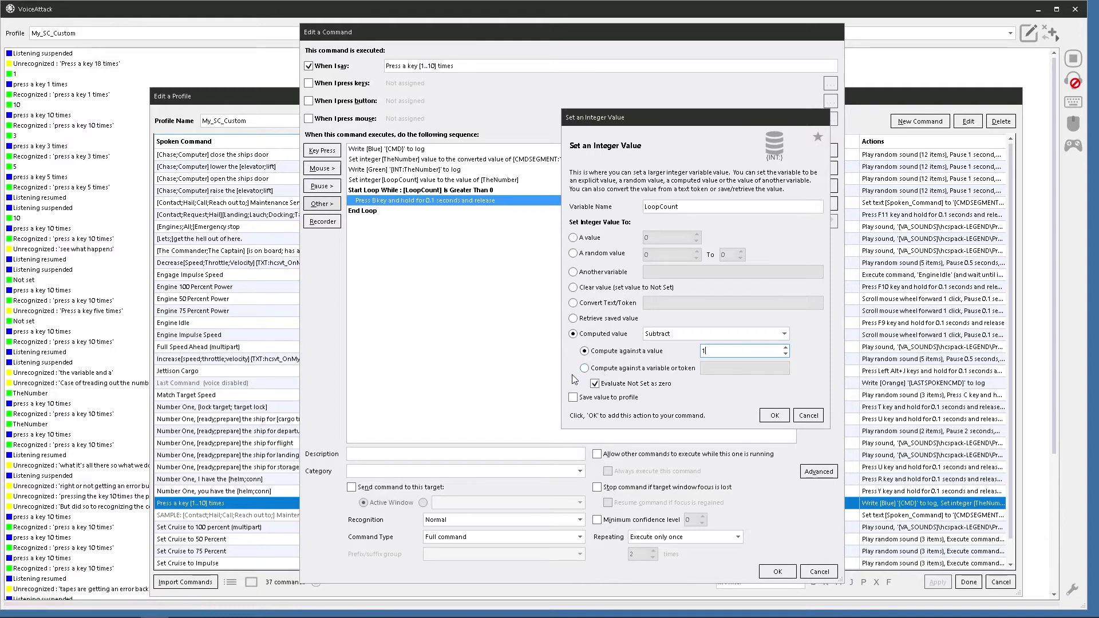
{"action": "left_click", "coordinate": [777, 417]}
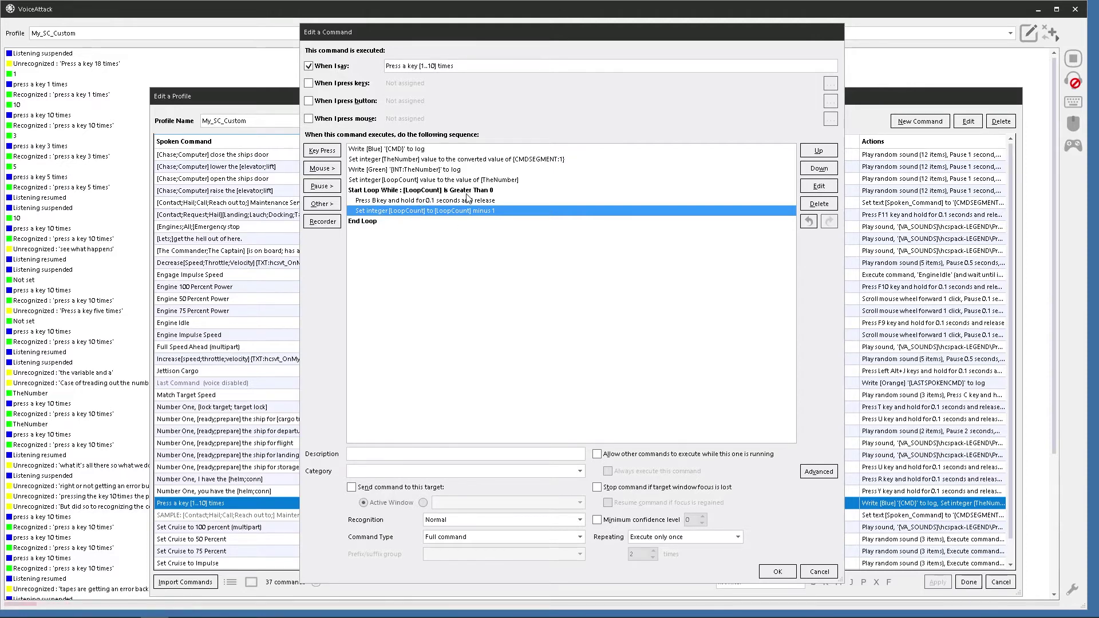
- Add an action after the loop's end that writes "We finished the loop" to the event log in red
{"action": "left_click", "coordinate": [369, 224]}
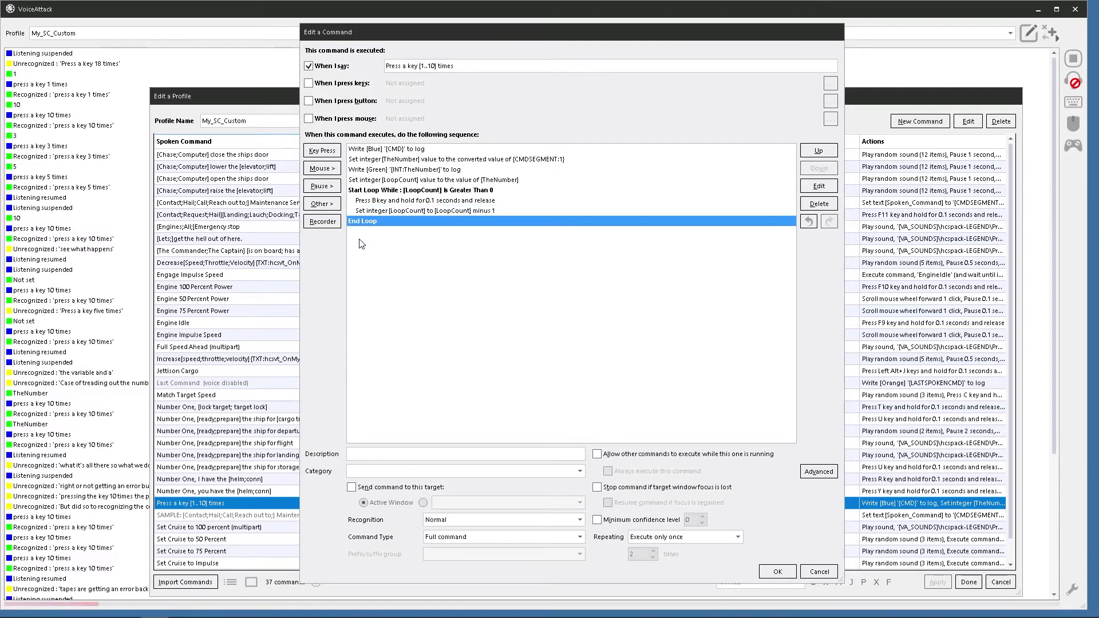
{"action": "left_click", "coordinate": [324, 205]}
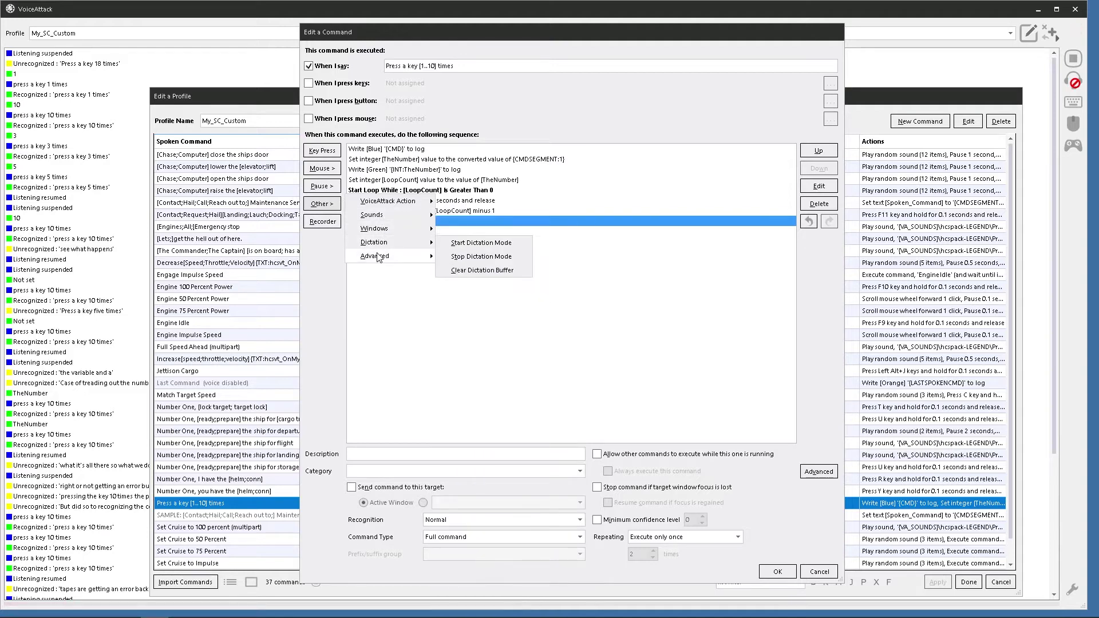
{"action": "mouse_move", "coordinate": [378, 257]}
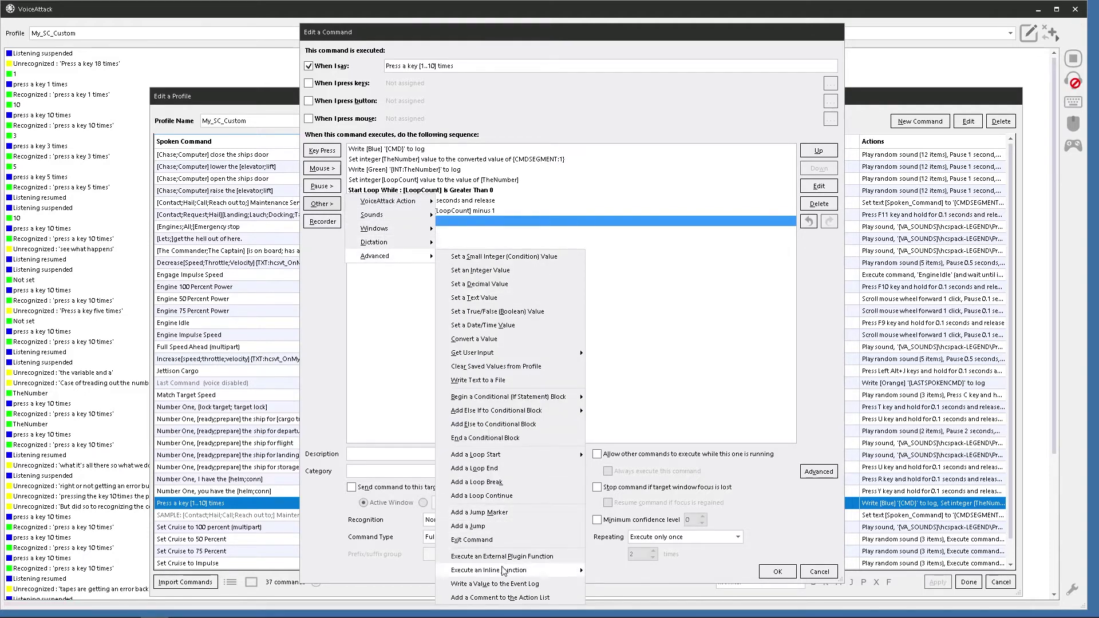
{"action": "left_click", "coordinate": [489, 585]}
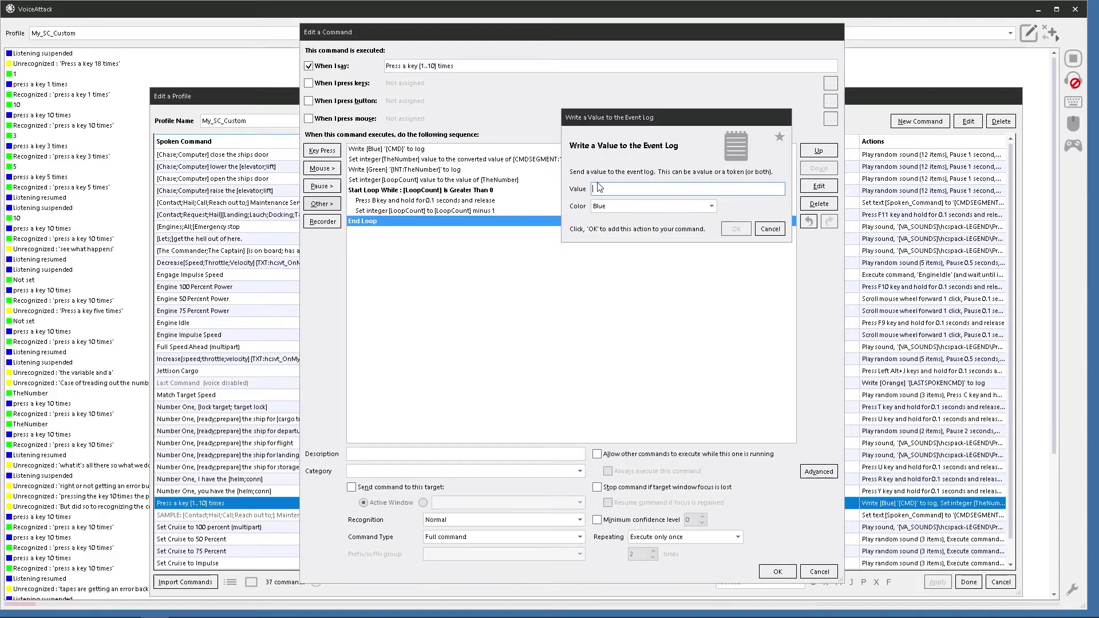
{"action": "type", "text": "We finished the loop"}
{"action": "left_click", "coordinate": [680, 210]}
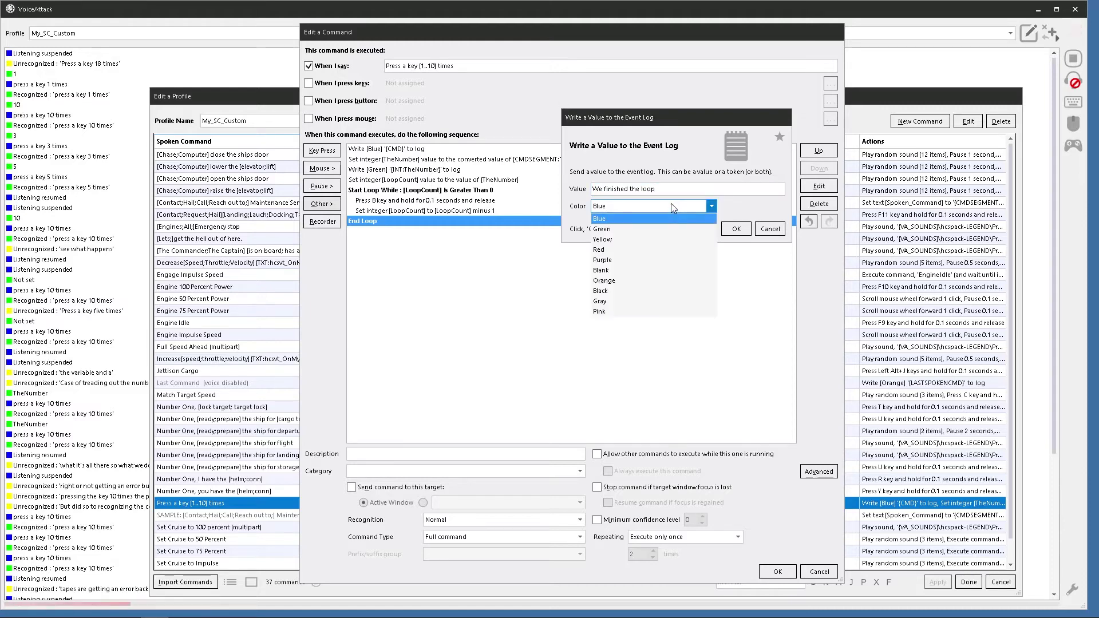
{"action": "left_click", "coordinate": [613, 254]}
{"action": "left_click", "coordinate": [745, 230]}
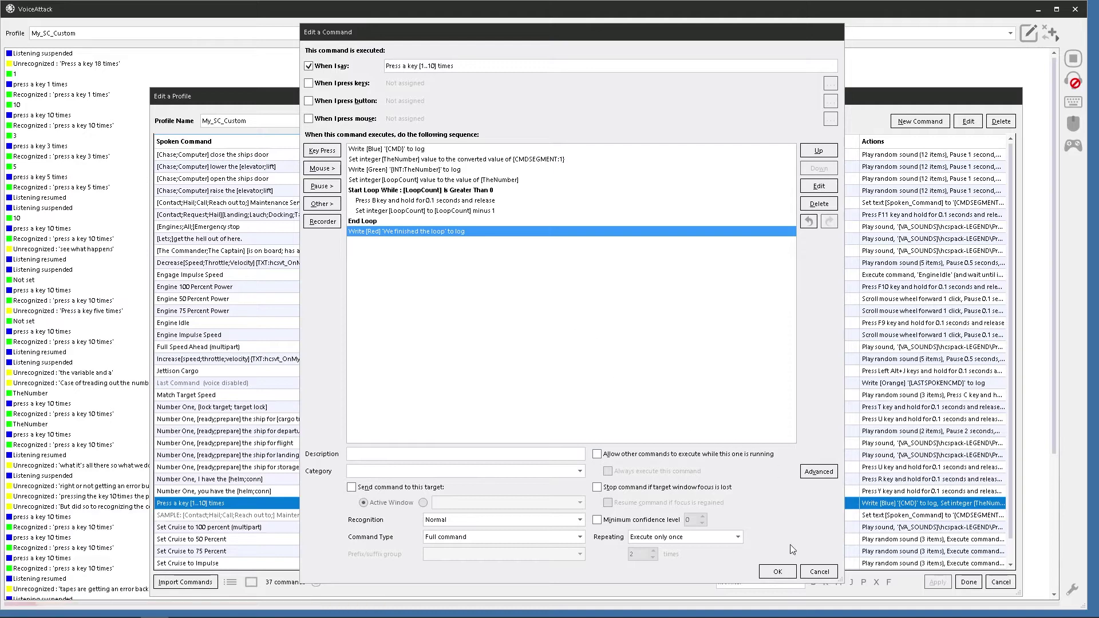
- Save the edited "Press a key [1..10] times" command and apply the changes to the My_SC_Custom profile
{"action": "left_click", "coordinate": [778, 572]}
{"action": "left_click", "coordinate": [780, 572]}
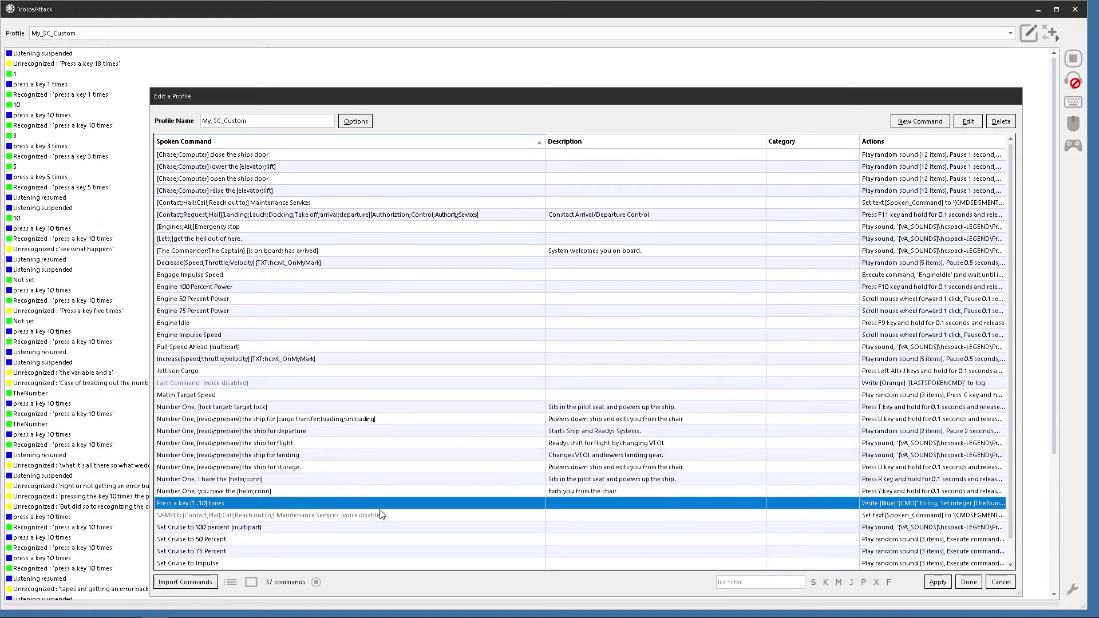
{"action": "left_click", "coordinate": [938, 581]}
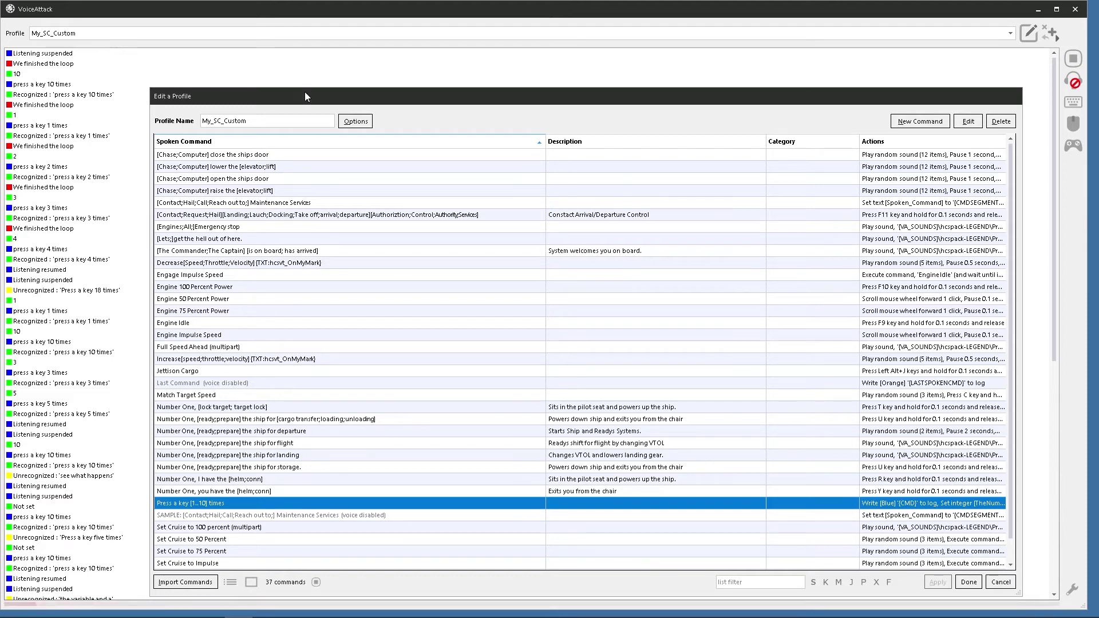
{"action": "left_click_drag", "start_coordinate": [305, 96], "coordinate": [302, 81]}
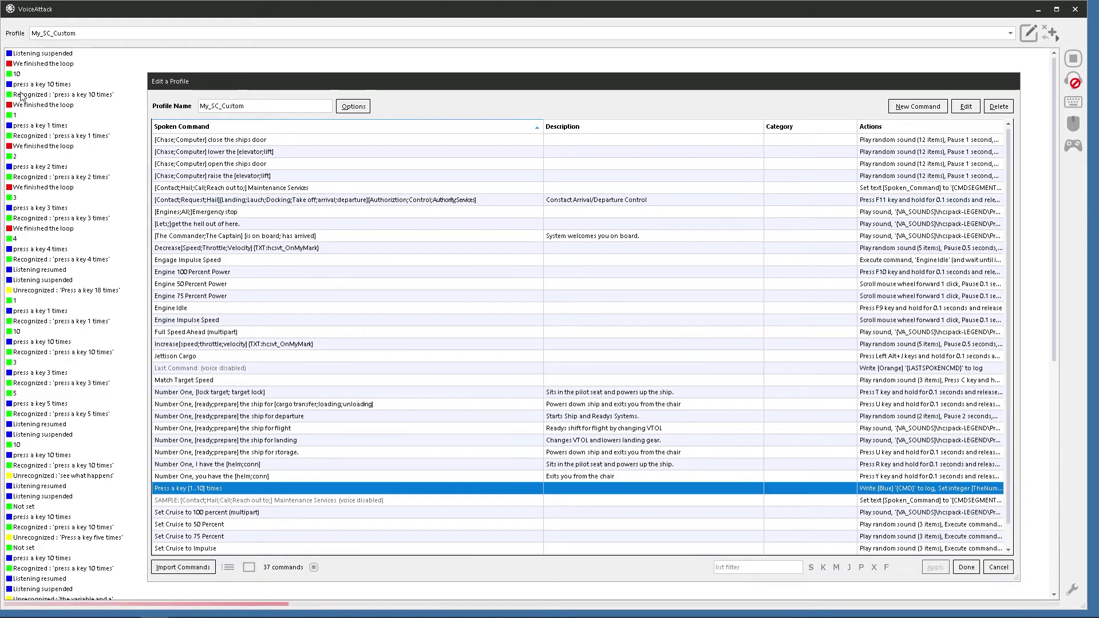
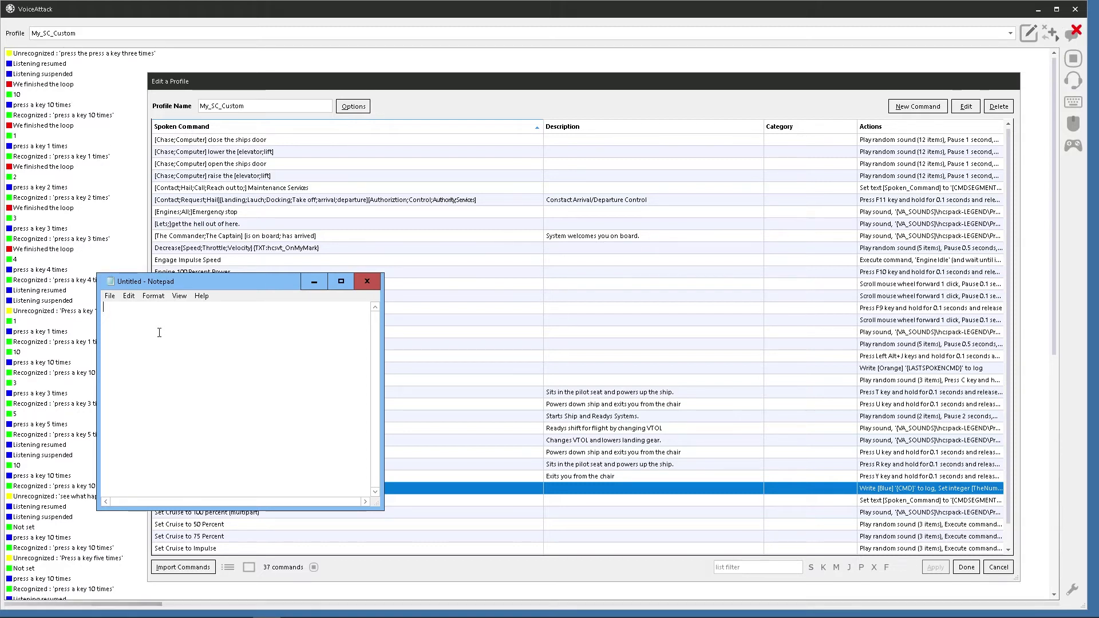
- Test the spoken command in a blank Notepad document with 3, 5, 10 and 1 presses of B, and close Notepad without saving
{"action": "type", "text": "bbb "}
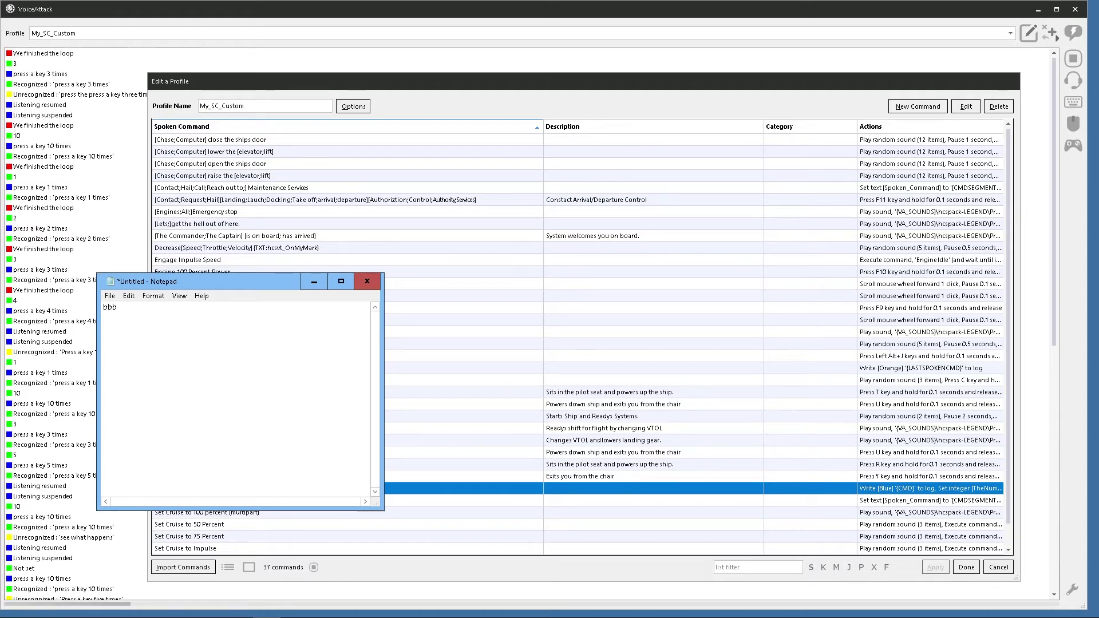
{"action": "type", "text": "bbbbb"}
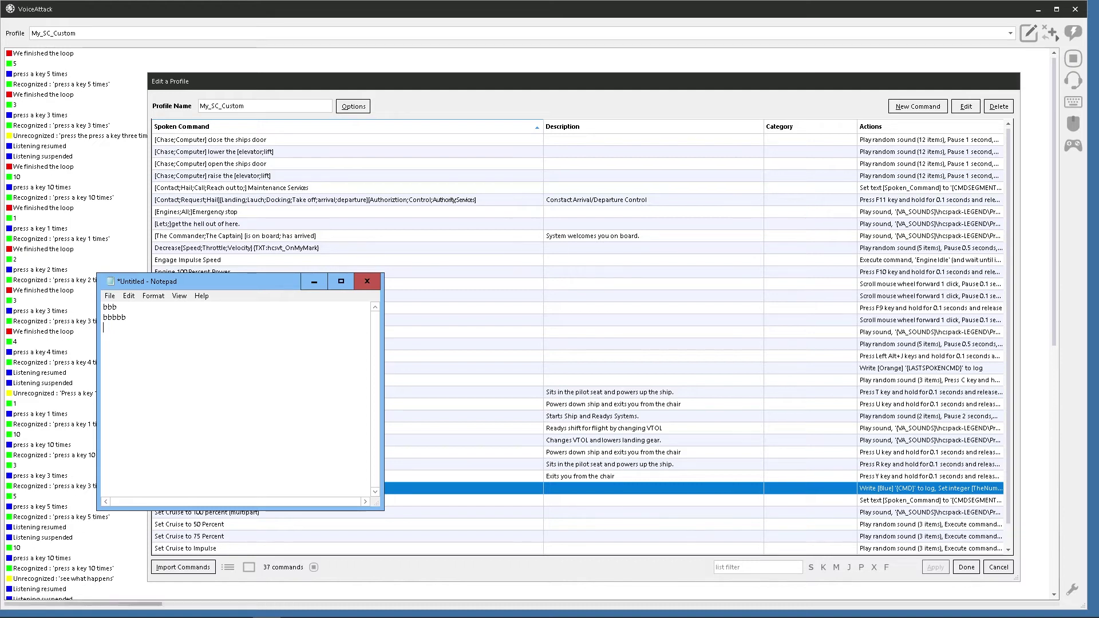
{"action": "key", "text": "Return"}
{"action": "type", "text": "bbbbb"}
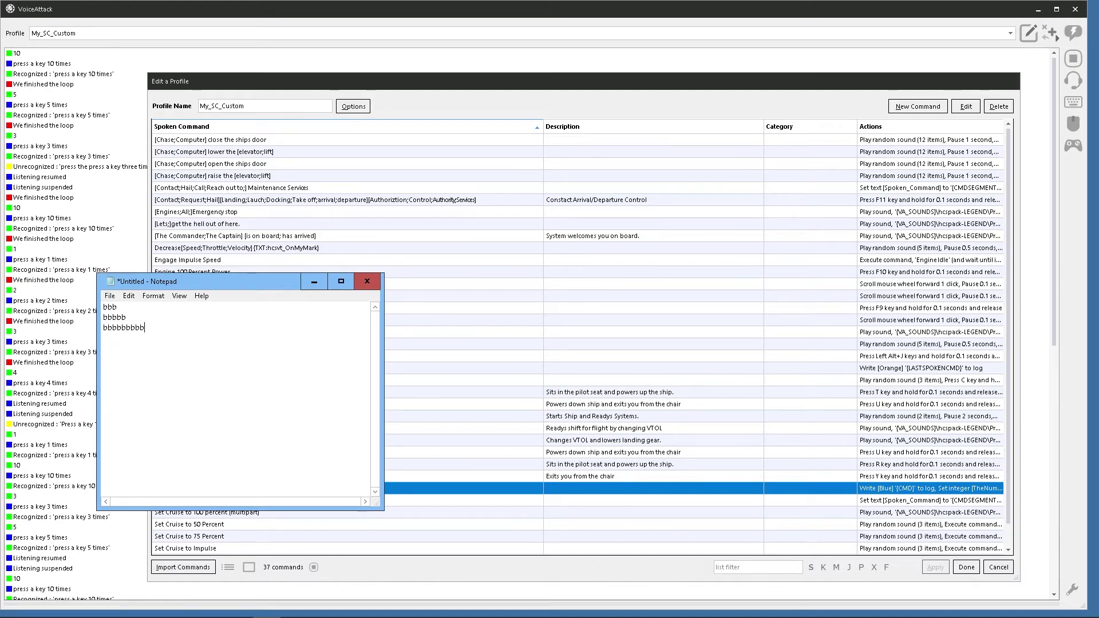
{"action": "type", "text": " bbbbb"}
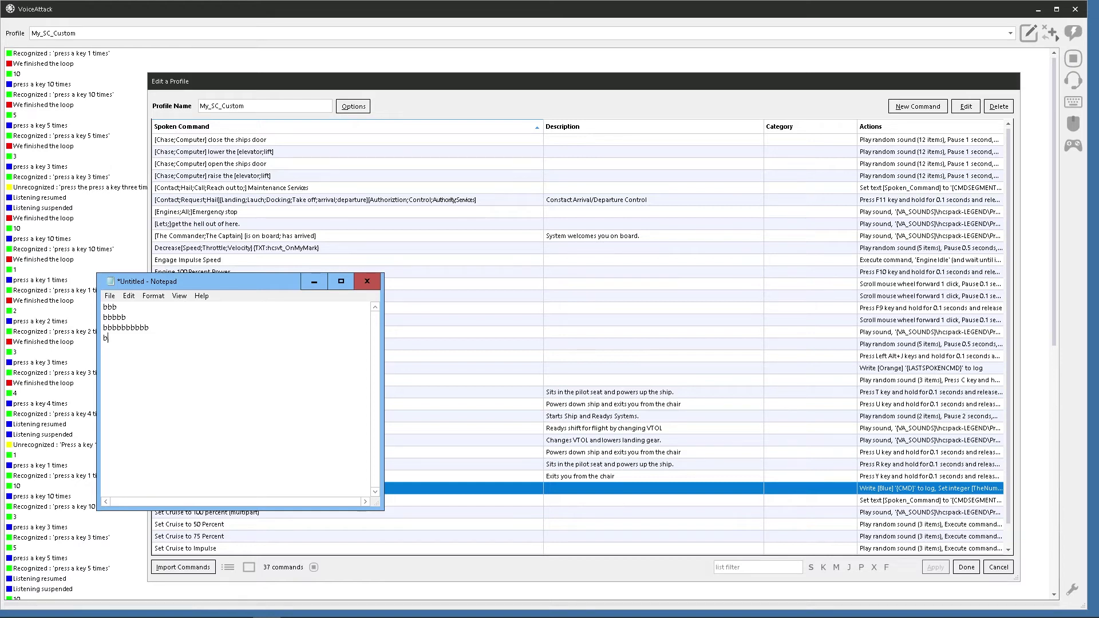
{"action": "type", "text": "b"}
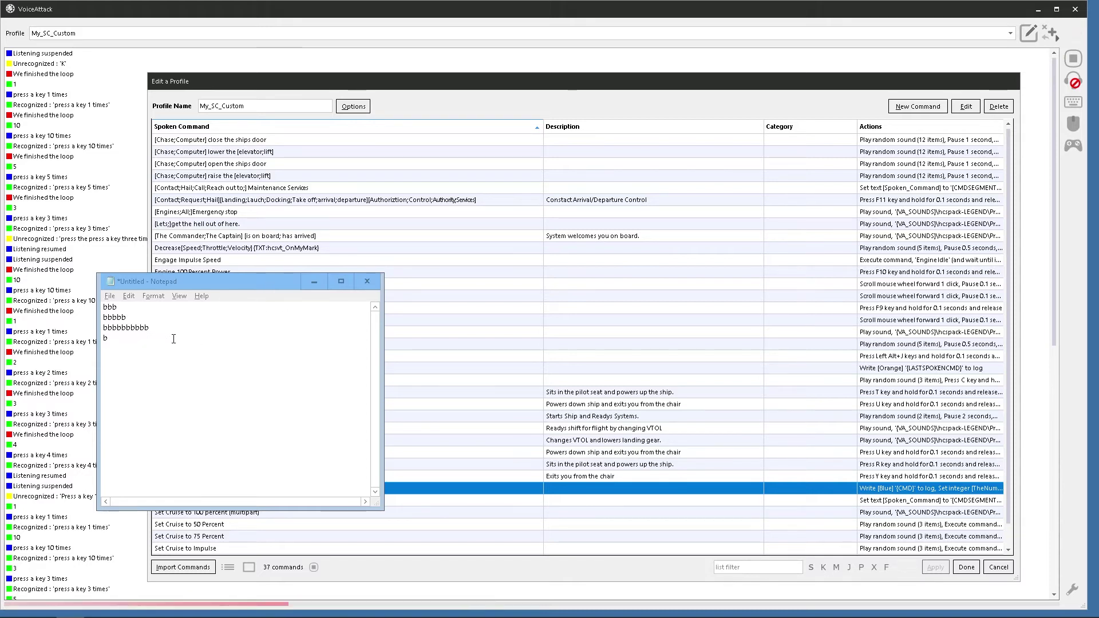
{"action": "left_click", "coordinate": [365, 281]}
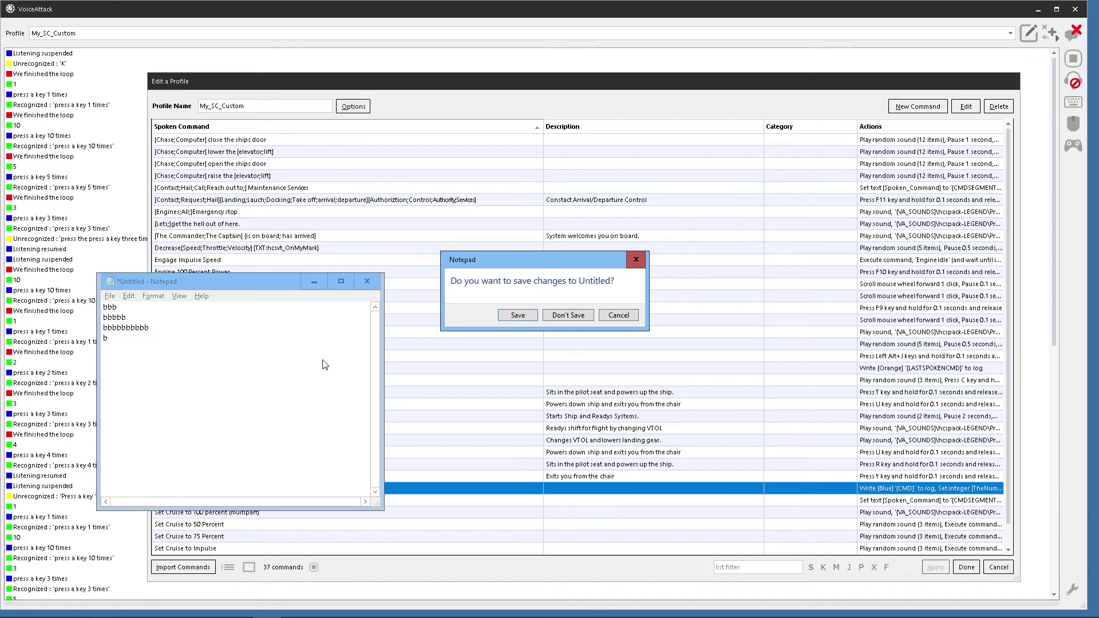
{"action": "left_click", "coordinate": [580, 317]}
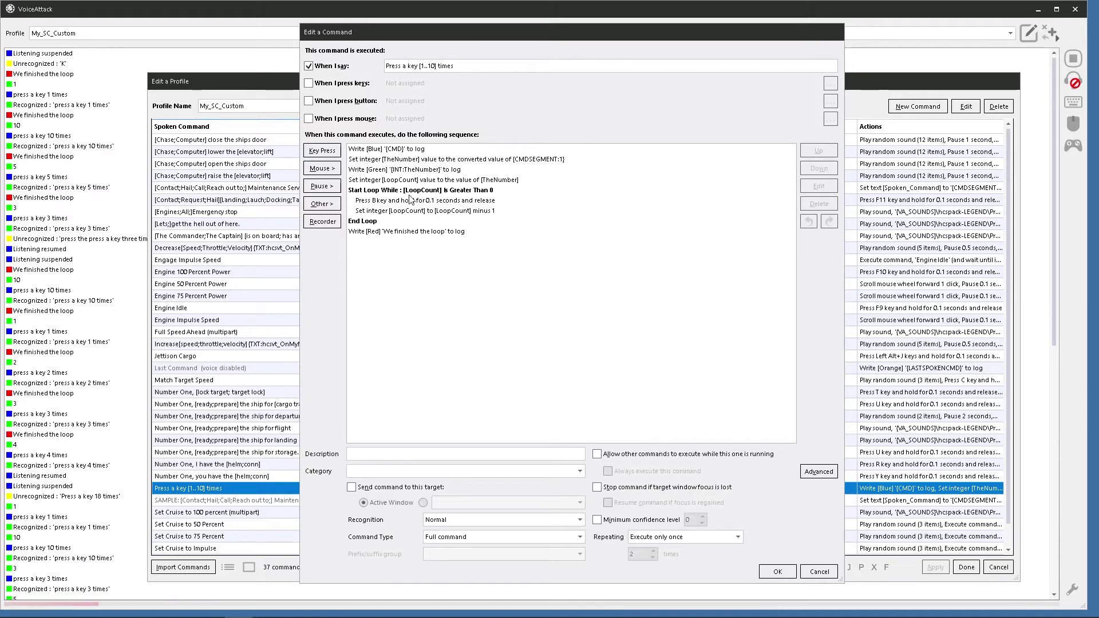
{"action": "left_click", "coordinate": [322, 204]}
{"action": "mouse_move", "coordinate": [385, 258]}
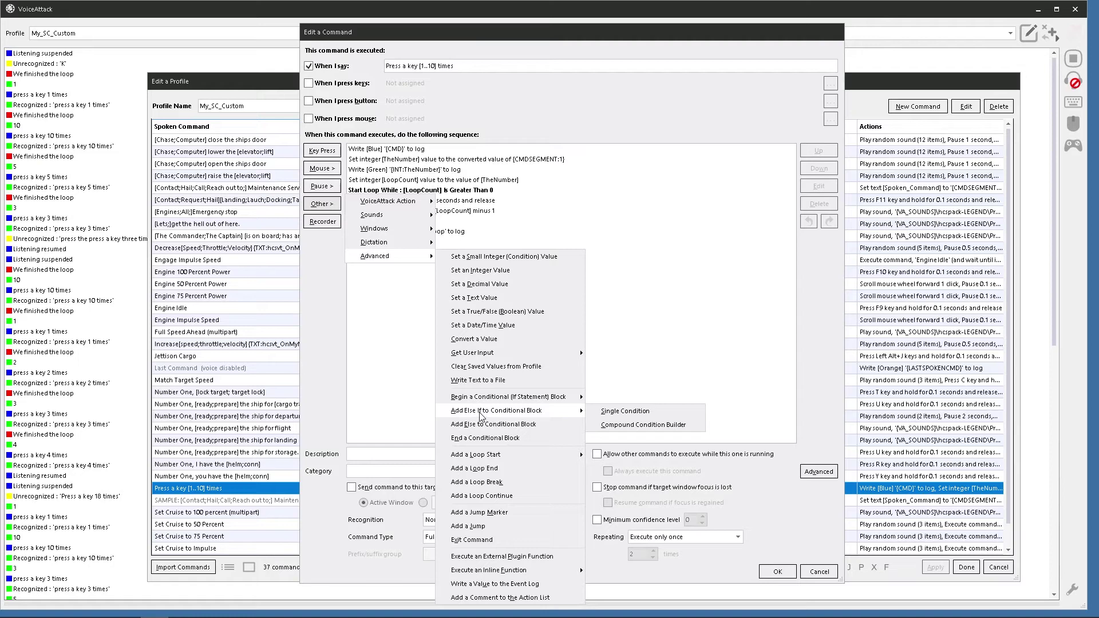
{"action": "mouse_move", "coordinate": [438, 401]}
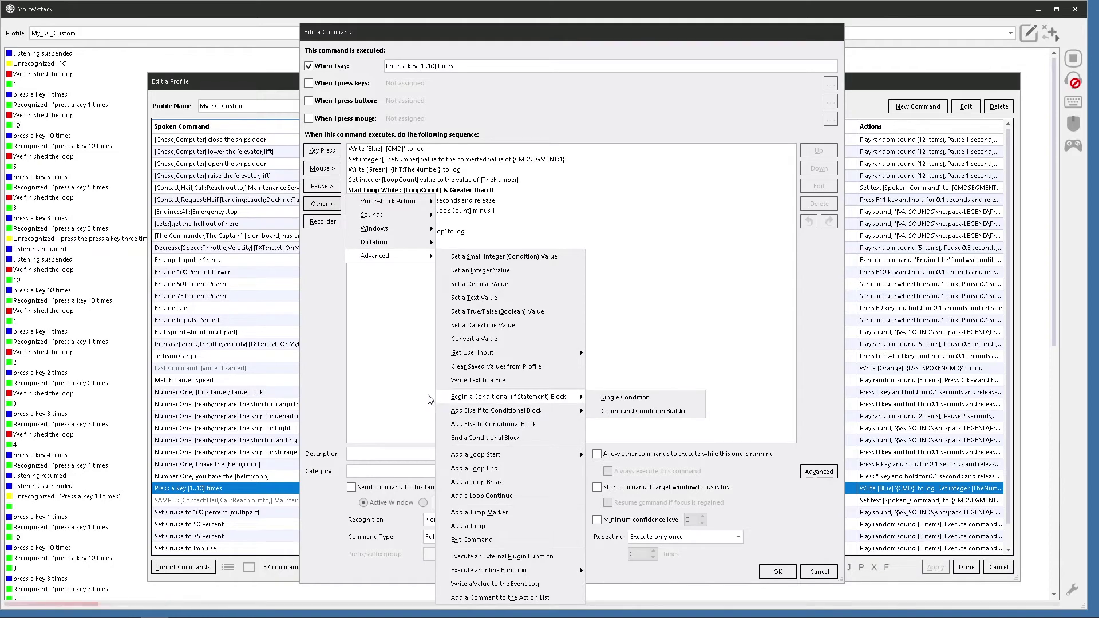
{"action": "mouse_move", "coordinate": [539, 417]}
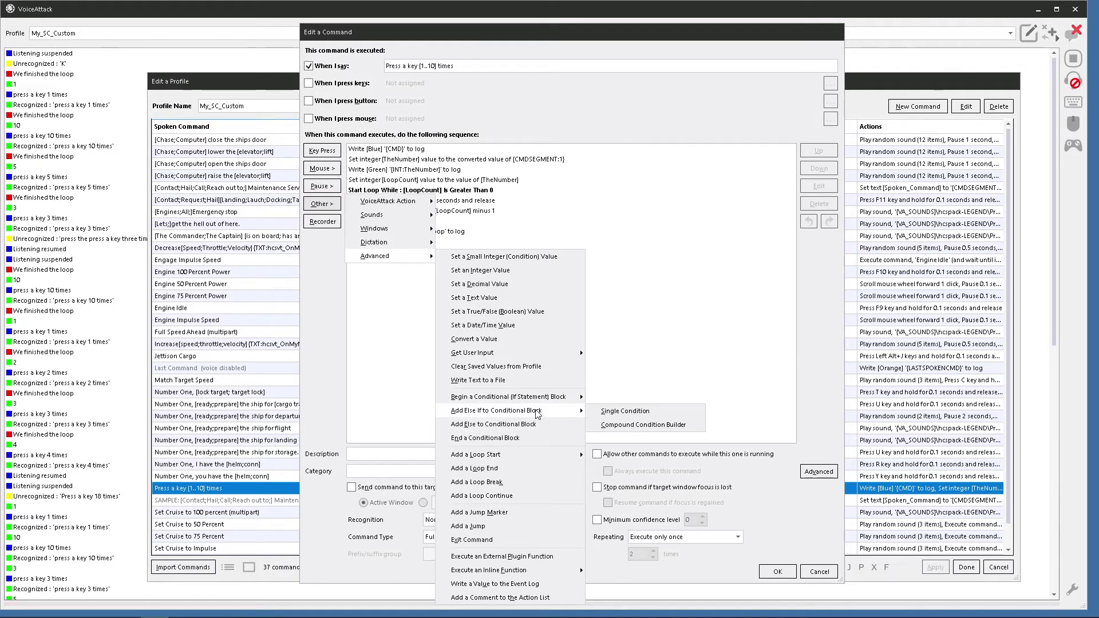
{"action": "mouse_move", "coordinate": [489, 456]}
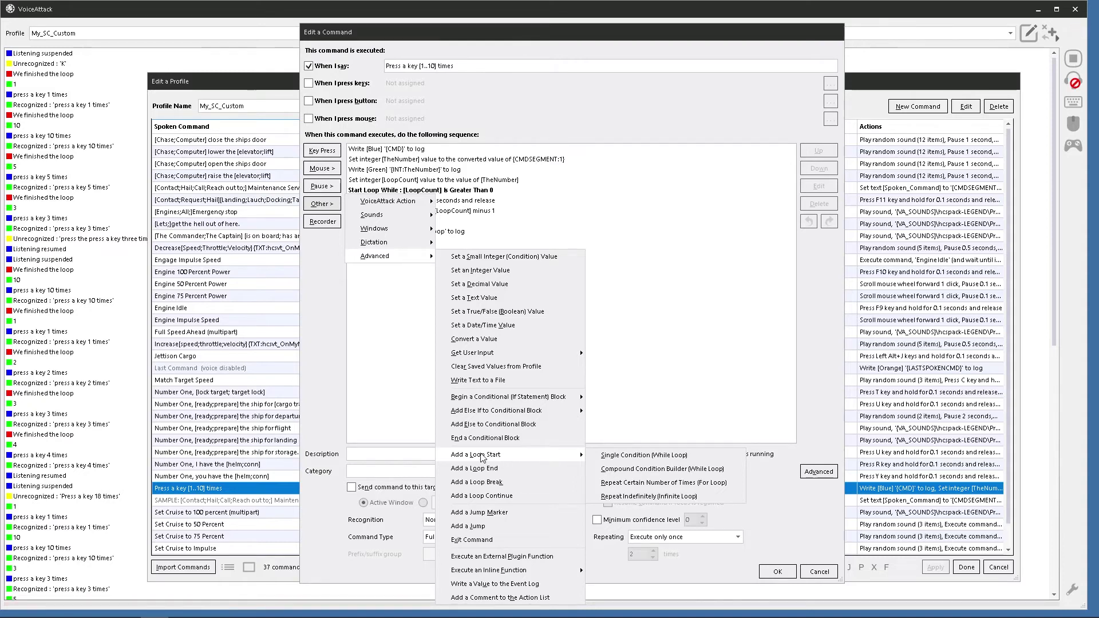
{"action": "mouse_move", "coordinate": [494, 412]}
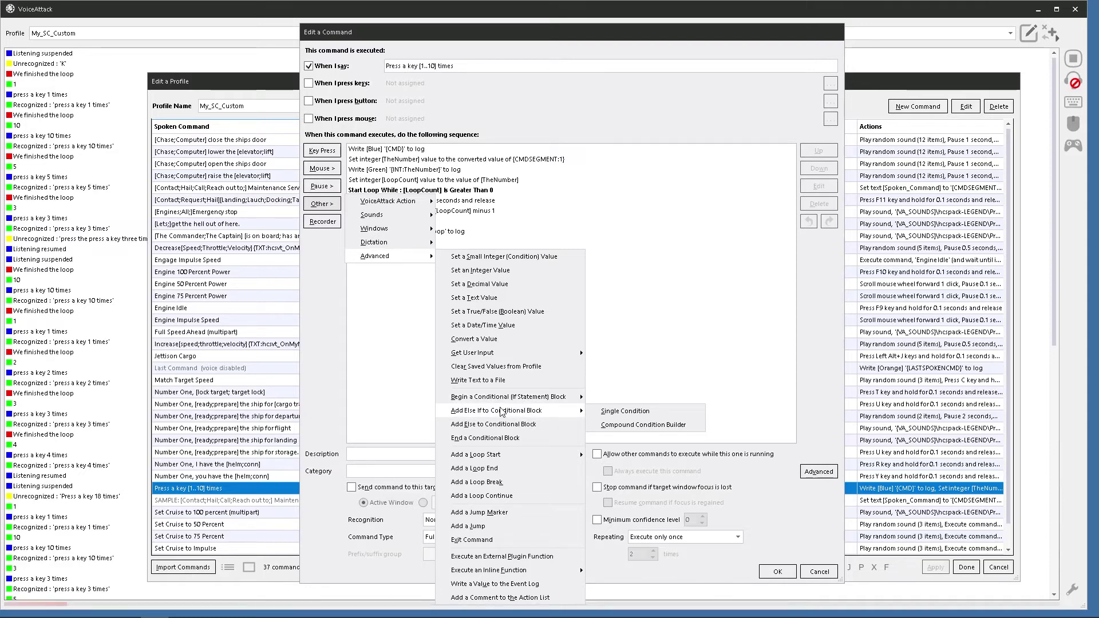
{"action": "left_click", "coordinate": [671, 274]}
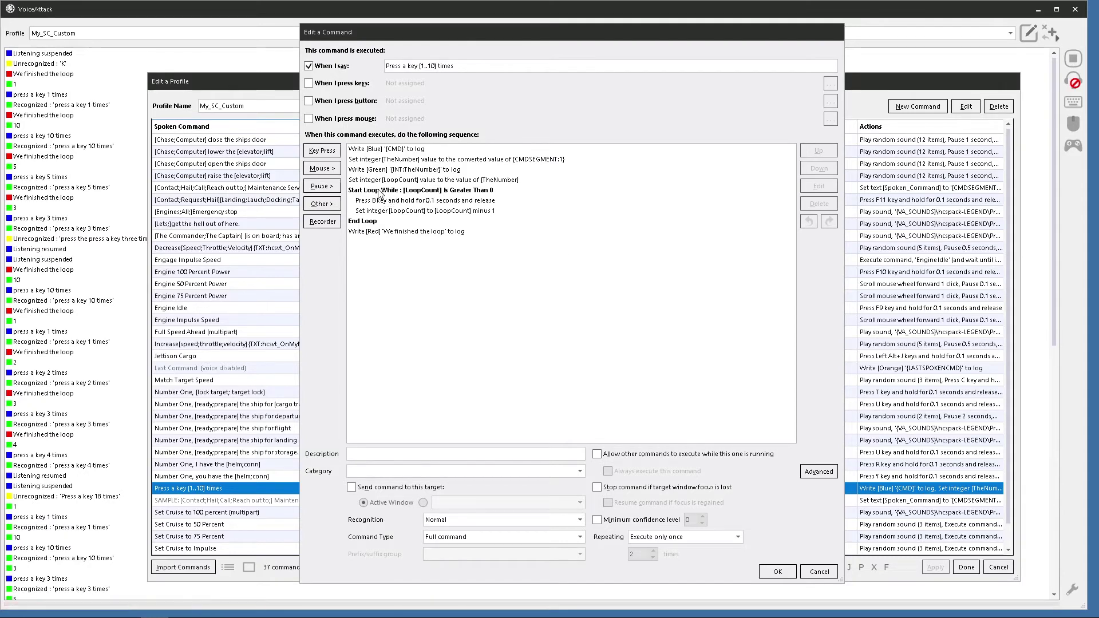
- Copy the whole while loop block from its start to its end, and close the command editor
{"action": "left_click", "coordinate": [383, 191]}
{"action": "left_click", "coordinate": [362, 221], "text": "shift"}
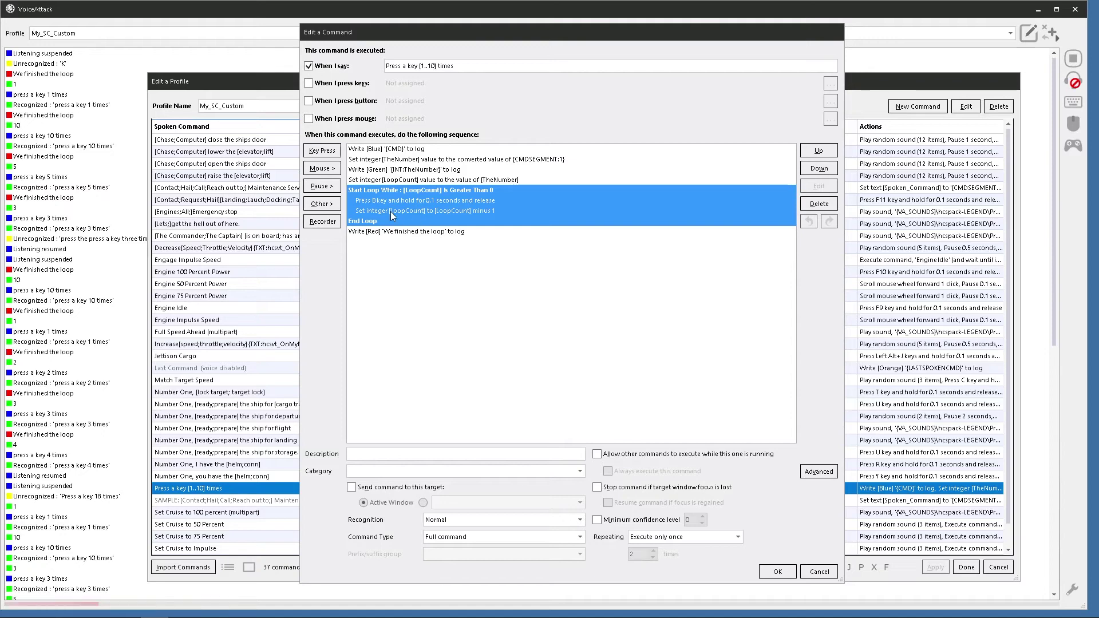
{"action": "left_click", "coordinate": [371, 190]}
{"action": "left_click", "coordinate": [361, 222], "text": "shift"}
{"action": "right_click", "coordinate": [370, 196]}
{"action": "left_click", "coordinate": [390, 230]}
{"action": "left_click", "coordinate": [782, 573]}
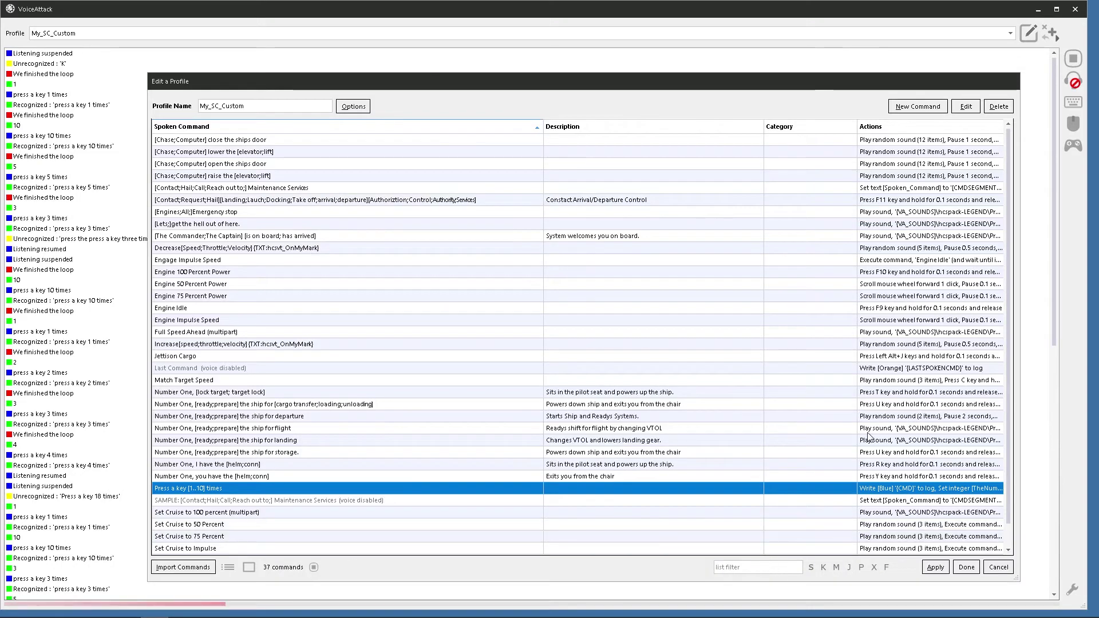
- Try to create a new command named TheLoop from the copied loop actions, with its spoken trigger disabled
{"action": "left_click", "coordinate": [915, 105]}
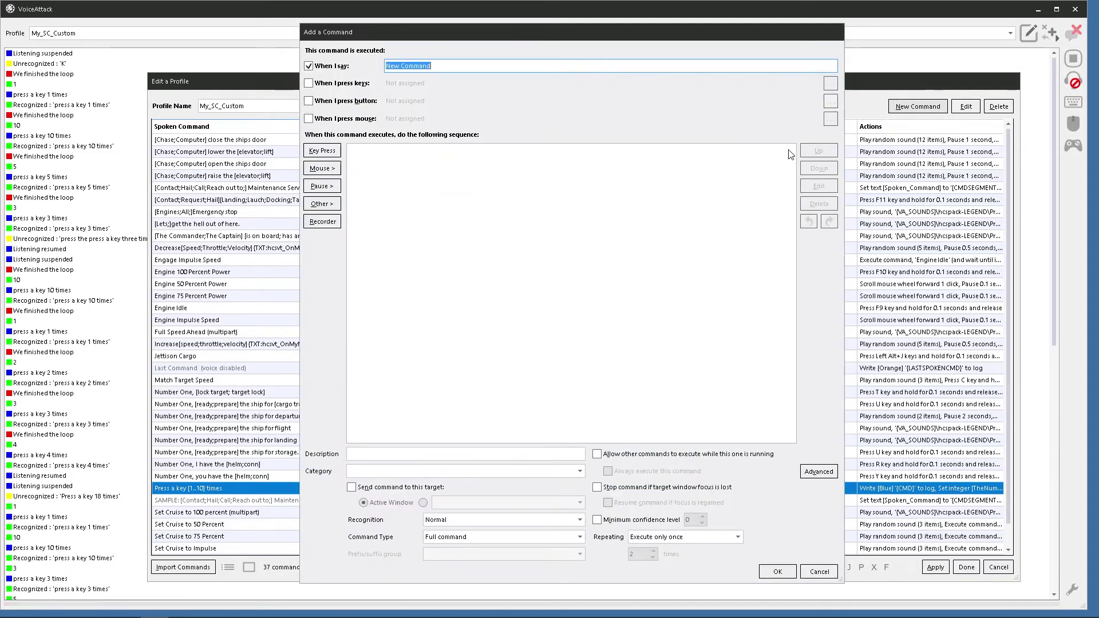
{"action": "type", "text": "TheLoop"}
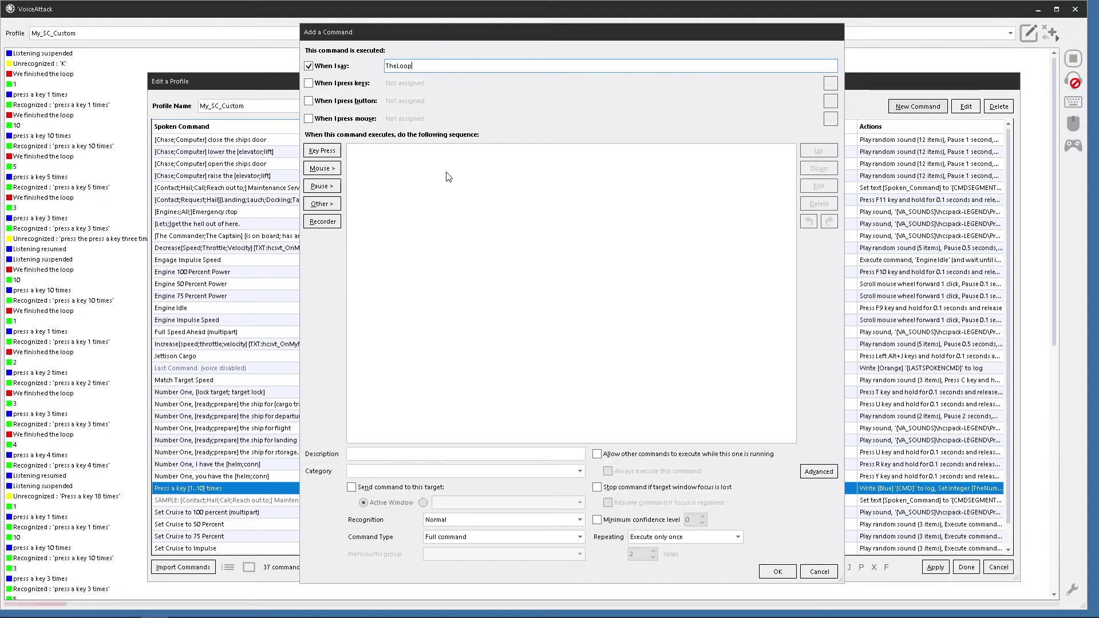
{"action": "right_click", "coordinate": [404, 185]}
{"action": "left_click", "coordinate": [435, 216]}
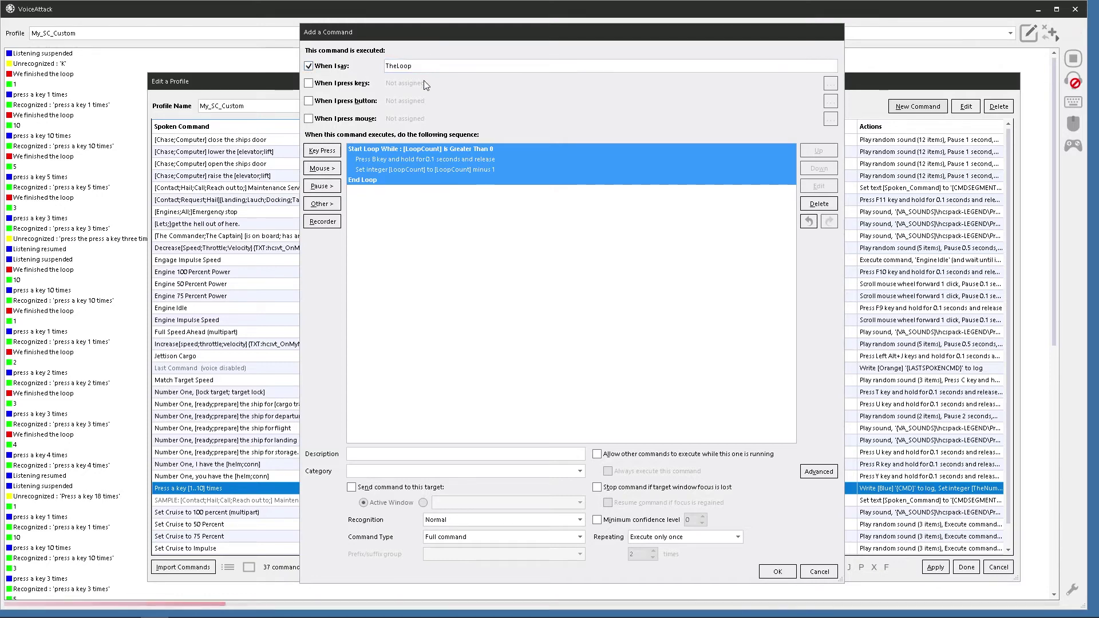
{"action": "left_click", "coordinate": [308, 66]}
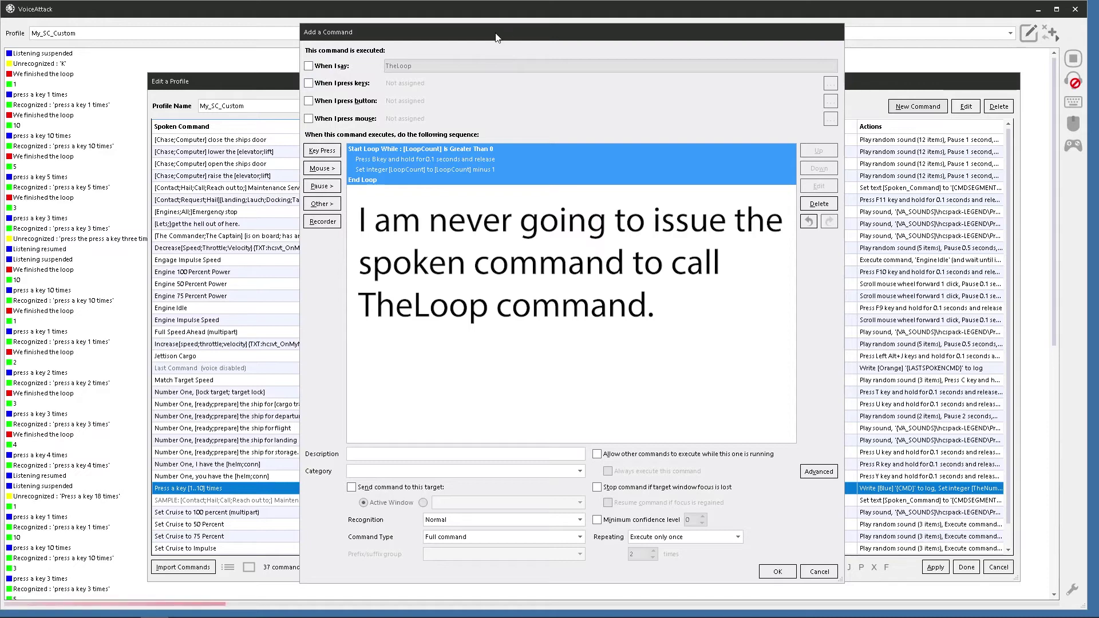
- Try to save the new TheLoop command, and discard it to return to the profile's command list
{"action": "left_click_drag", "start_coordinate": [498, 32], "coordinate": [478, 37]}
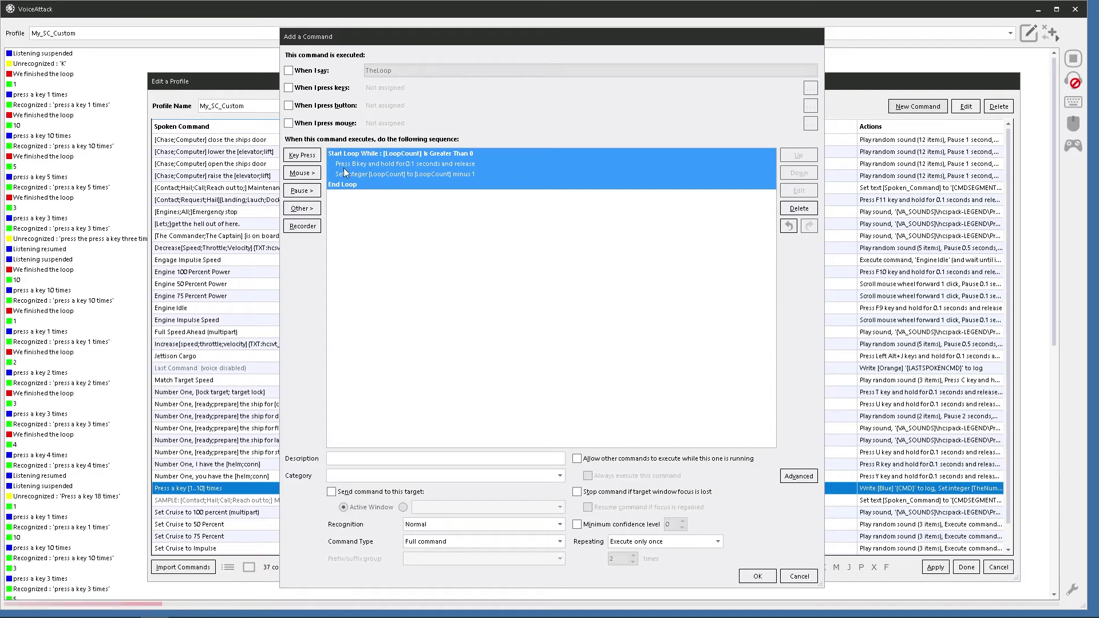
{"action": "left_click", "coordinate": [369, 165]}
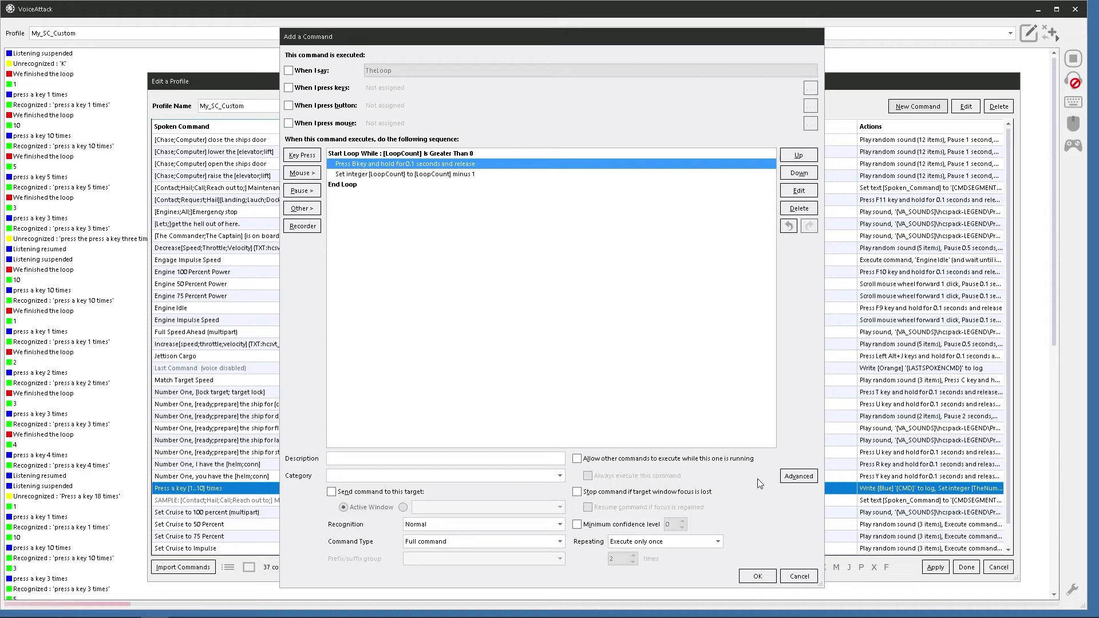
{"action": "left_click", "coordinate": [753, 575]}
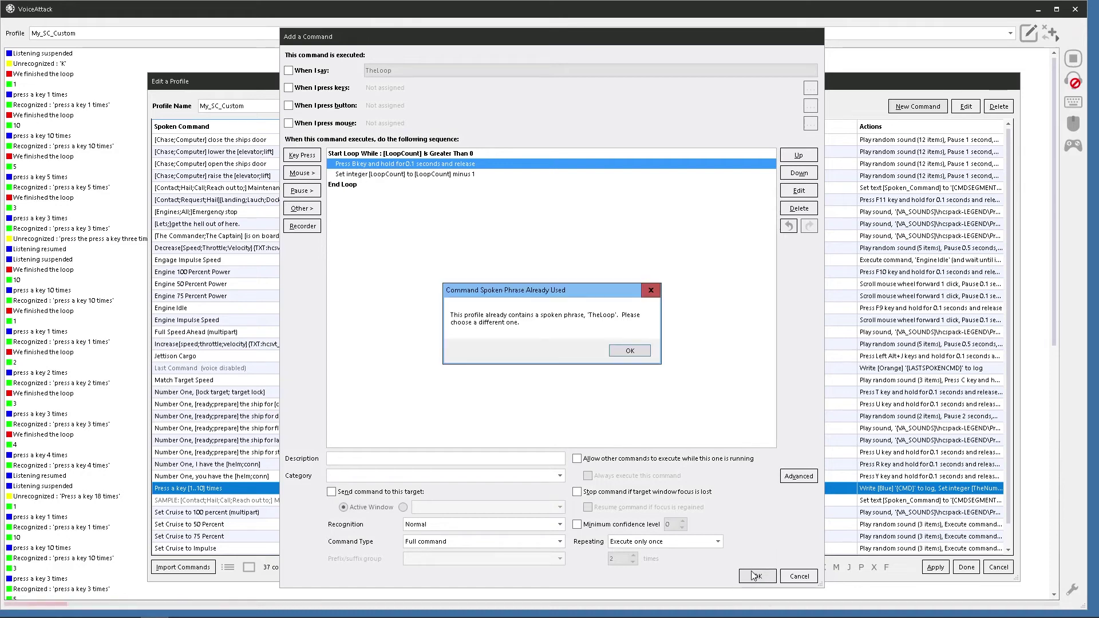
{"action": "left_click", "coordinate": [630, 351]}
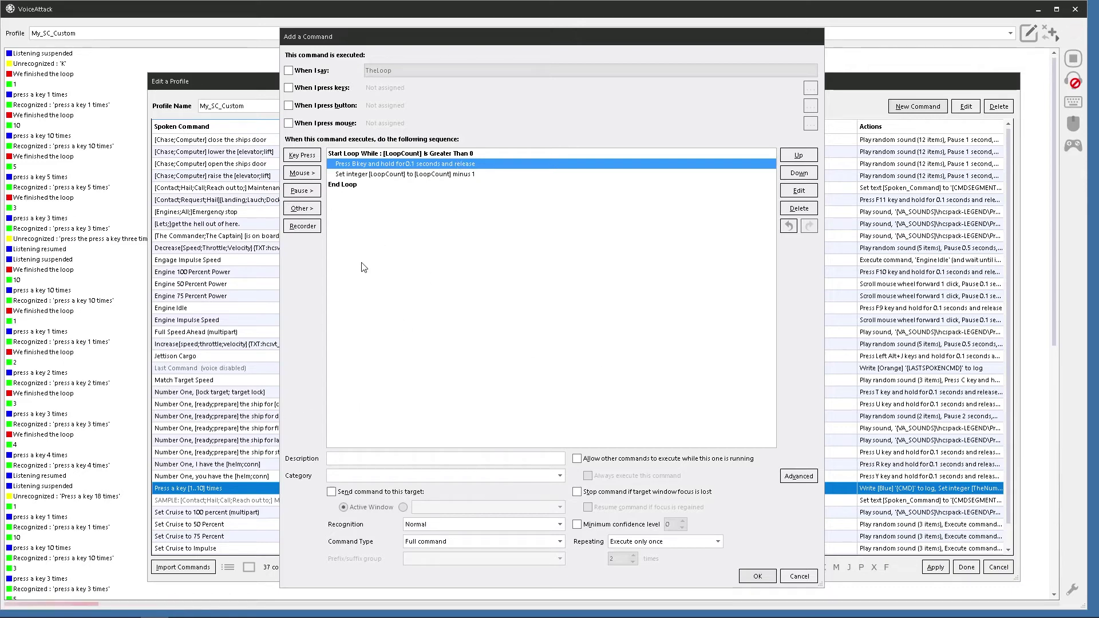
{"action": "left_click", "coordinate": [802, 577]}
{"action": "left_click", "coordinate": [620, 377]}
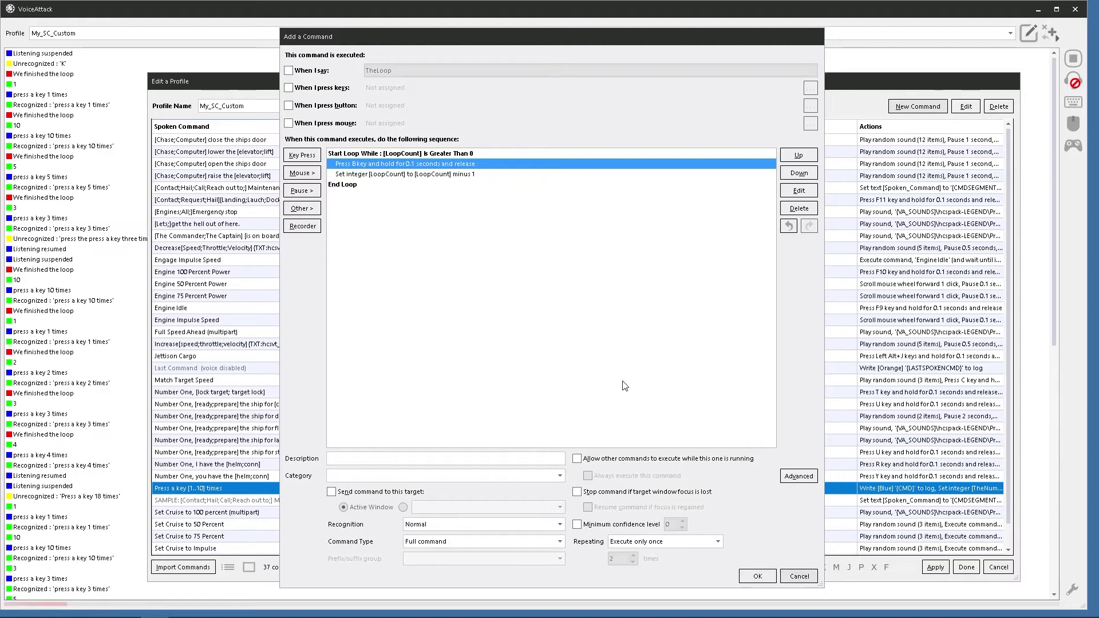
{"action": "scroll", "coordinate": [458, 476], "scroll_direction": "down", "scroll_amount": 1}
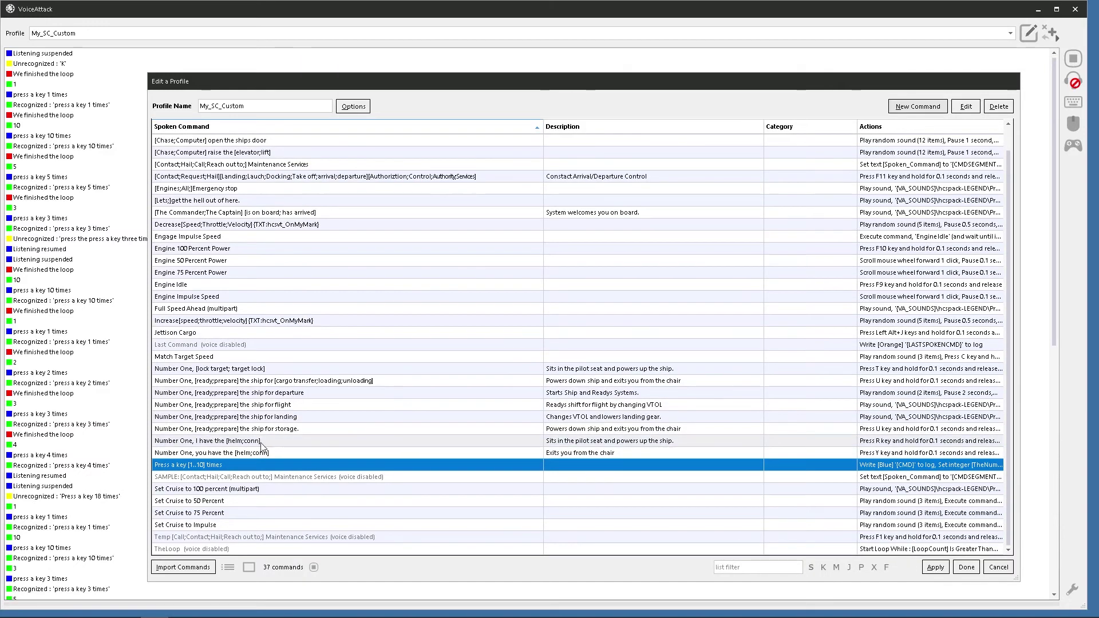
- Open TheLoop command to review its loop actions and the B key press settings, and close it
{"action": "left_click", "coordinate": [191, 550]}
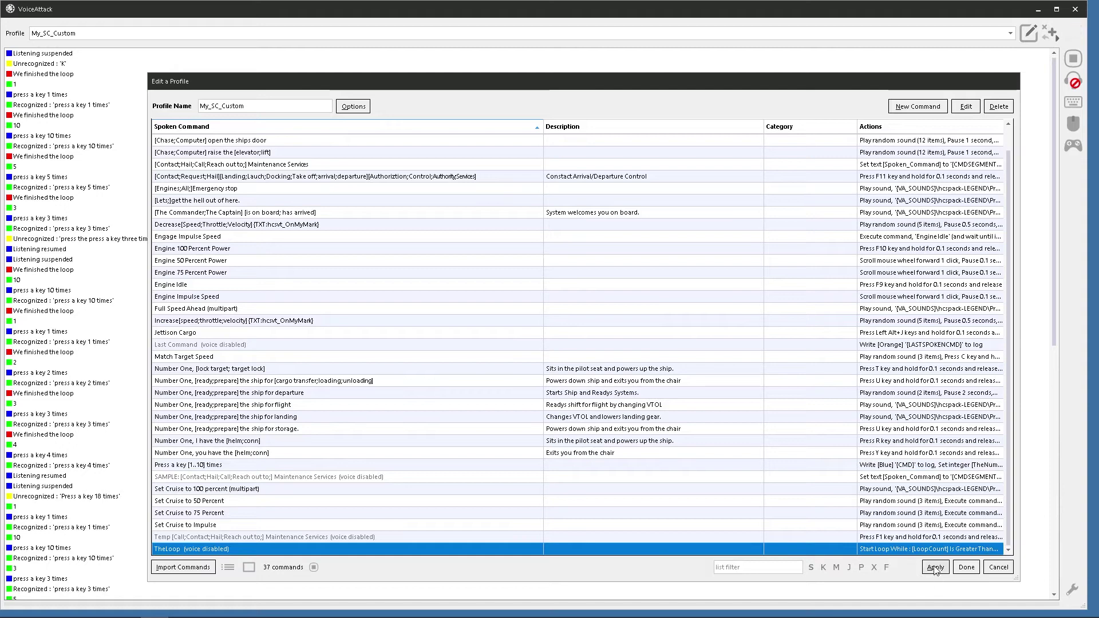
{"action": "double_click", "coordinate": [175, 548]}
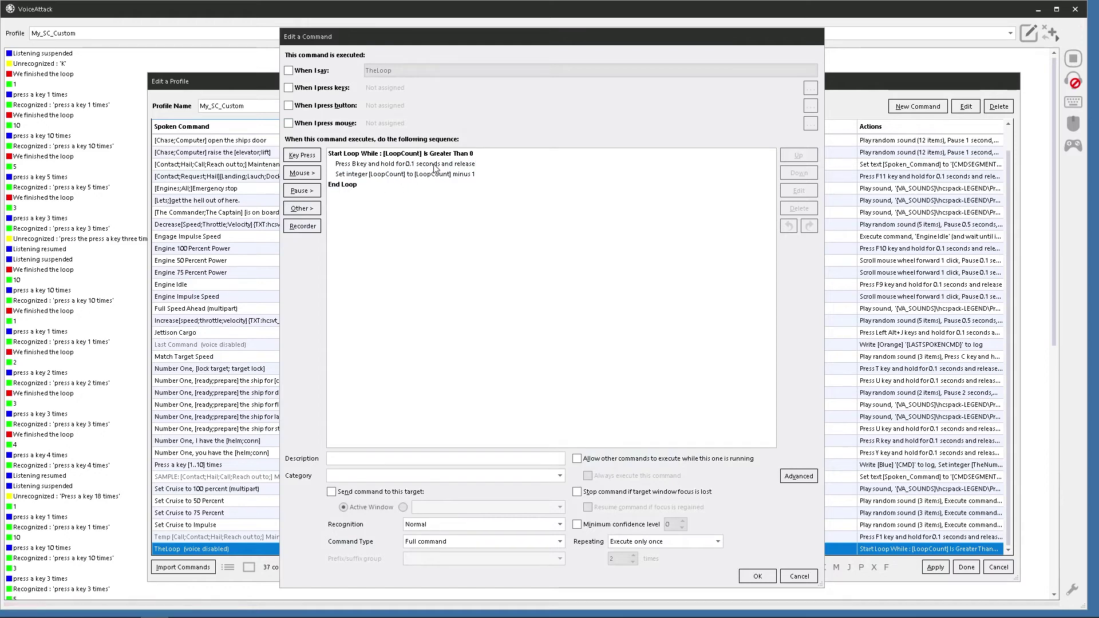
{"action": "left_click", "coordinate": [362, 165]}
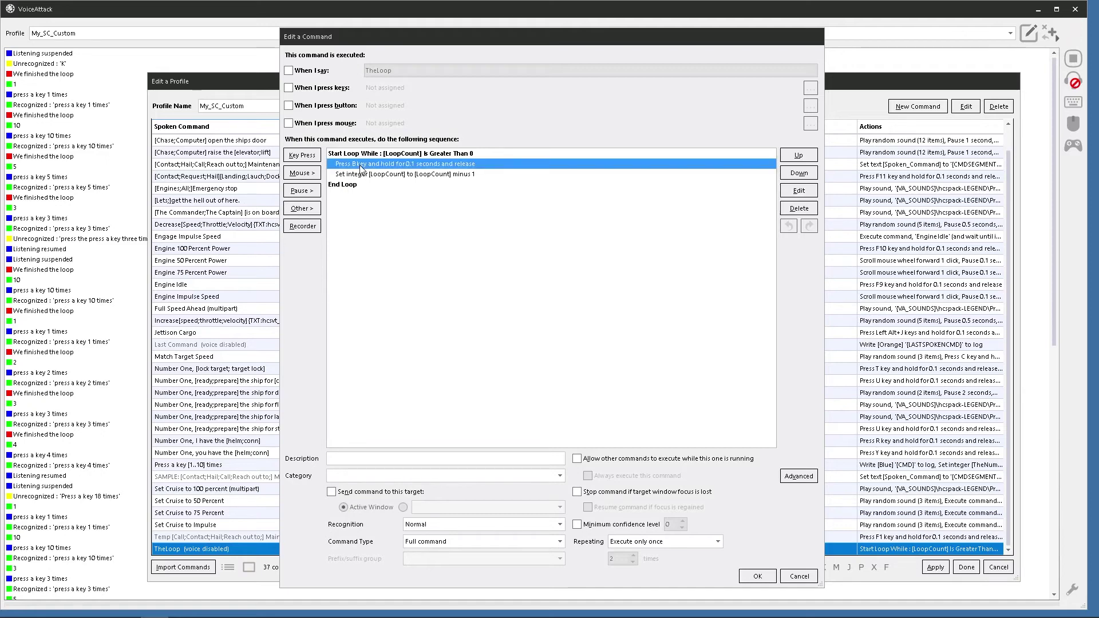
{"action": "double_click", "coordinate": [391, 166]}
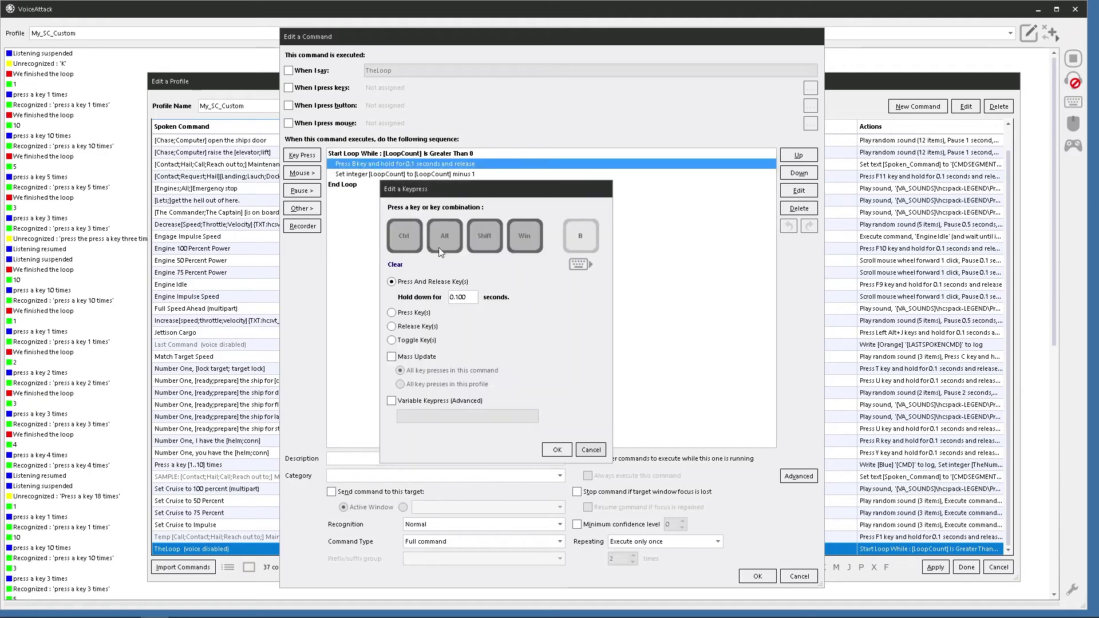
{"action": "left_click", "coordinate": [590, 448]}
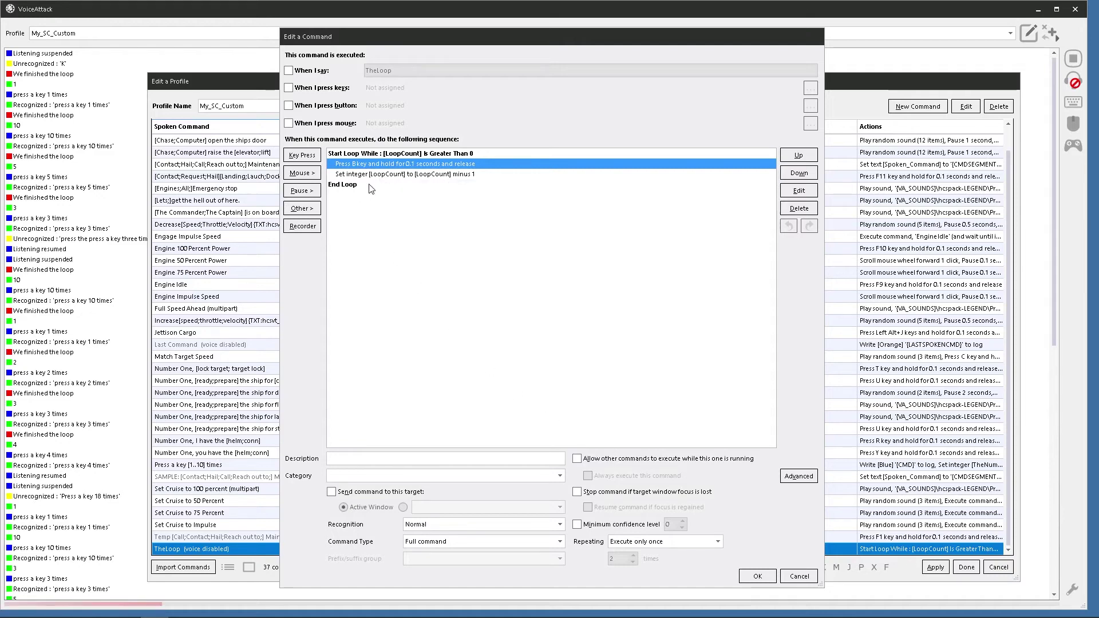
{"action": "left_click", "coordinate": [759, 577]}
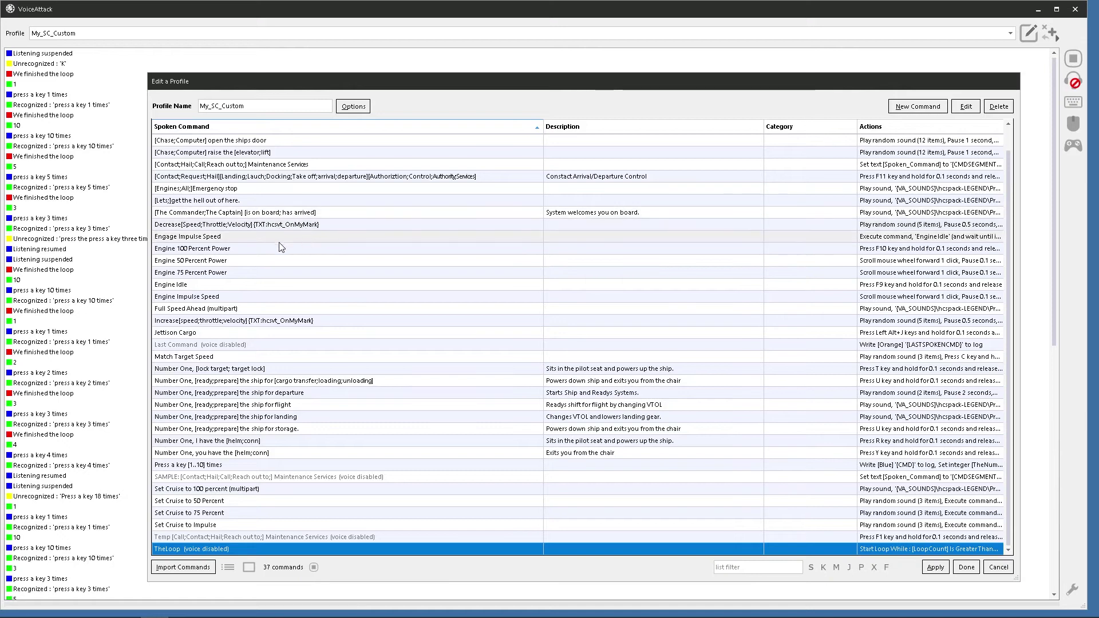
- Delete the whole while loop block, from its start to its end, from the "Press a key [1..10] times" command
{"action": "left_click", "coordinate": [191, 465]}
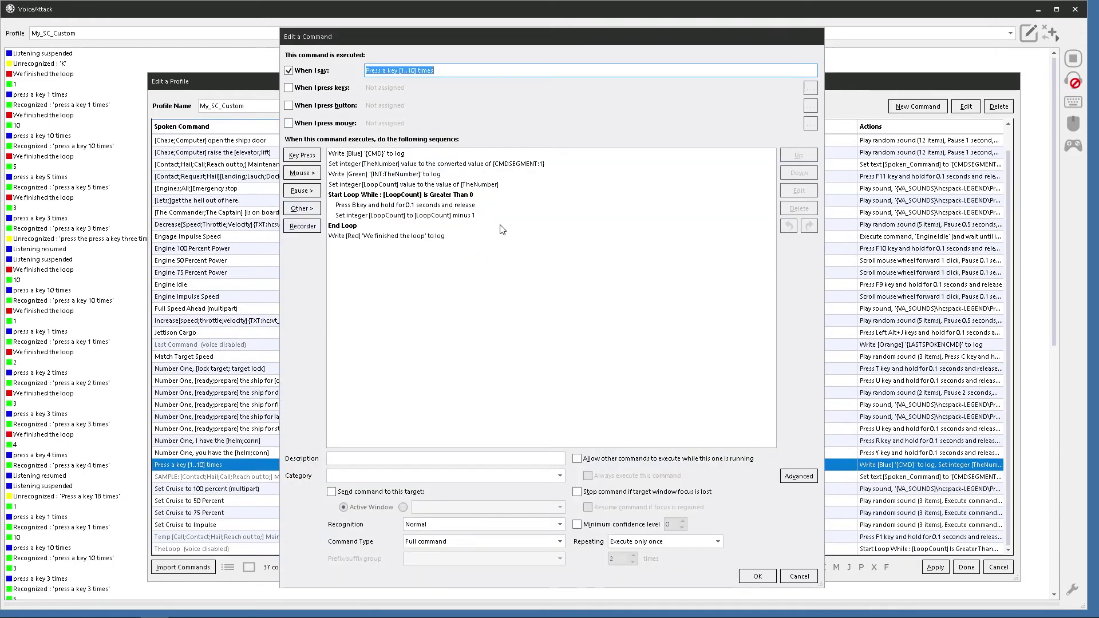
{"action": "left_click", "coordinate": [367, 196]}
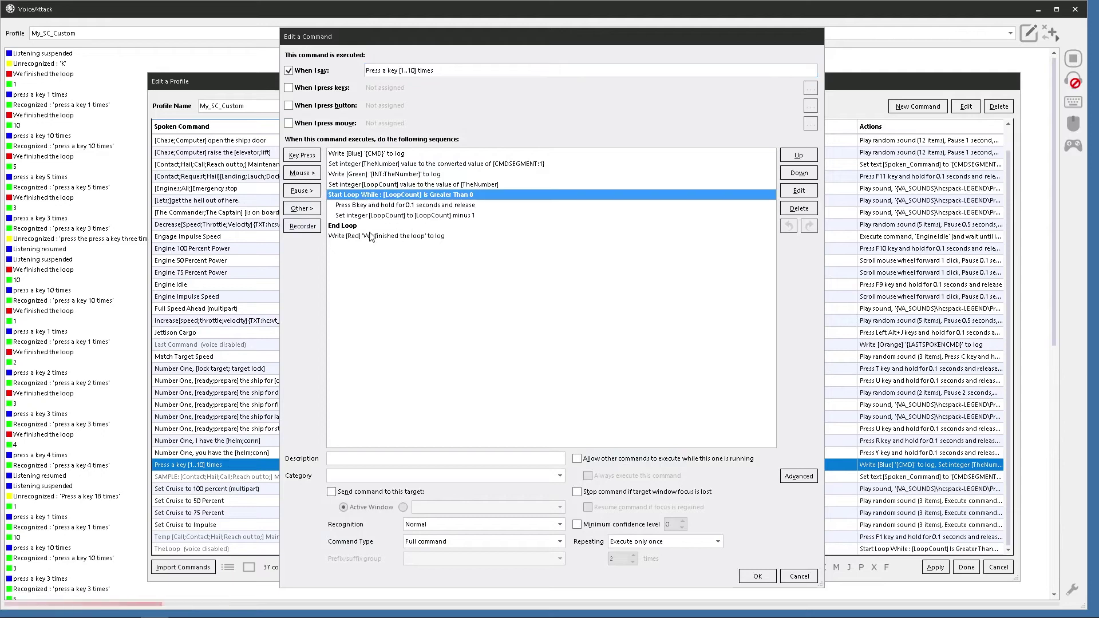
{"action": "left_click", "coordinate": [354, 226], "text": "shift"}
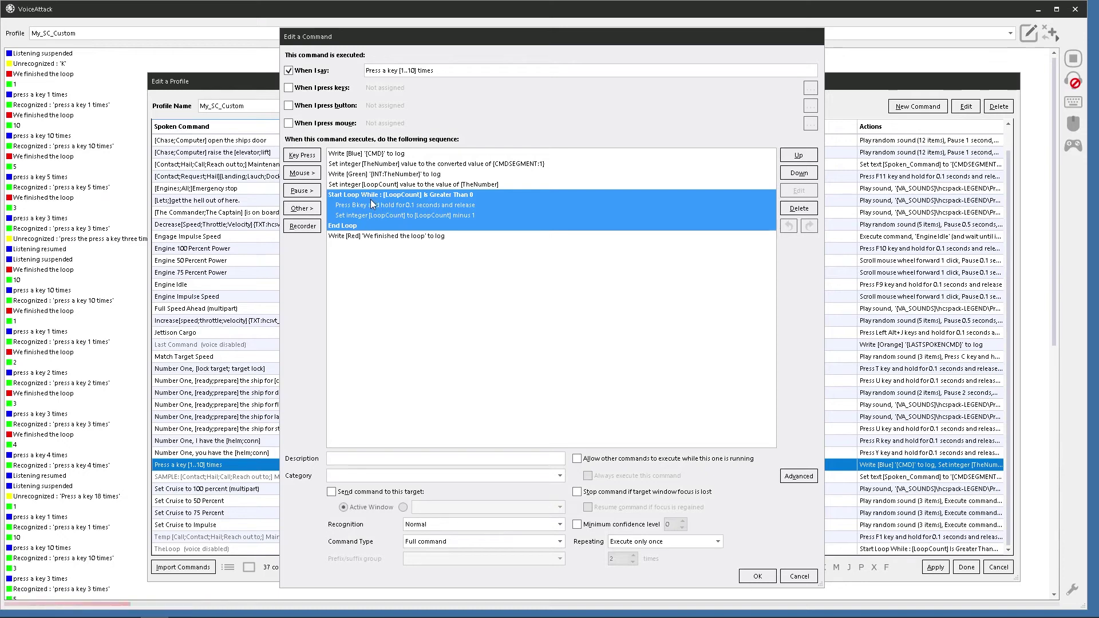
{"action": "key", "text": "Delete"}
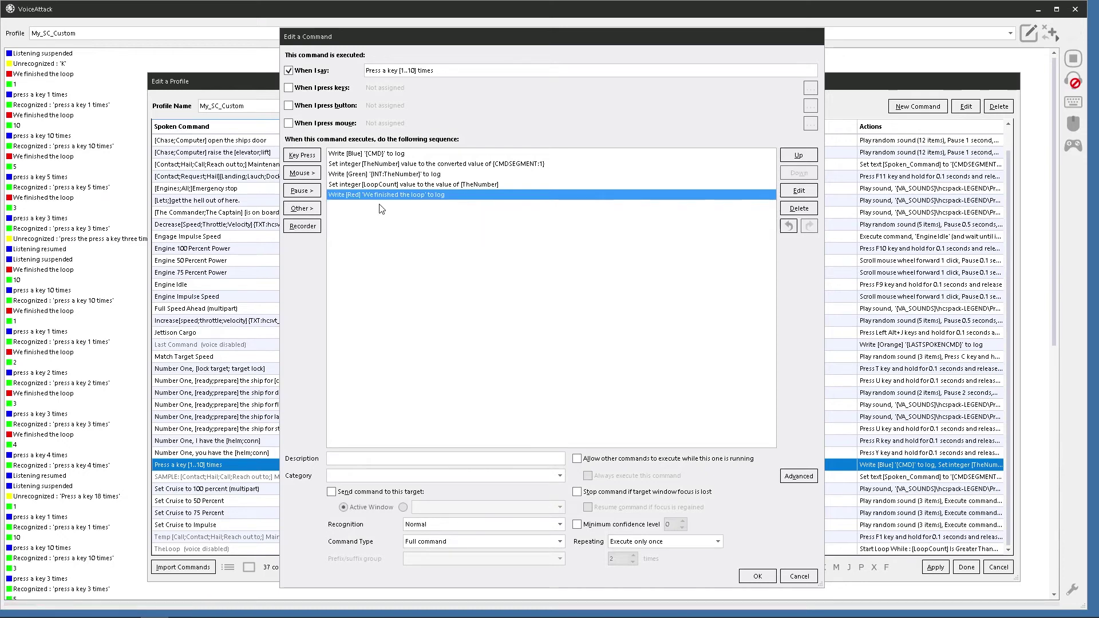
- Insert an Execute Another Command action for TheLoop after the LoopCount assignment, waiting until it completes before continuing
{"action": "left_click", "coordinate": [352, 185]}
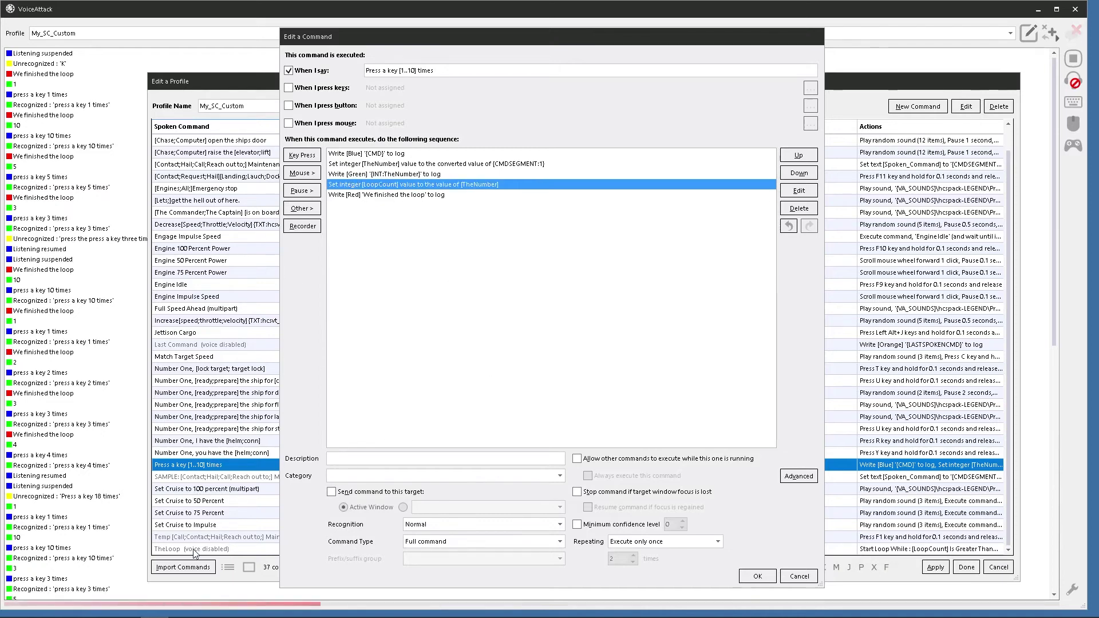
{"action": "left_click", "coordinate": [301, 208]}
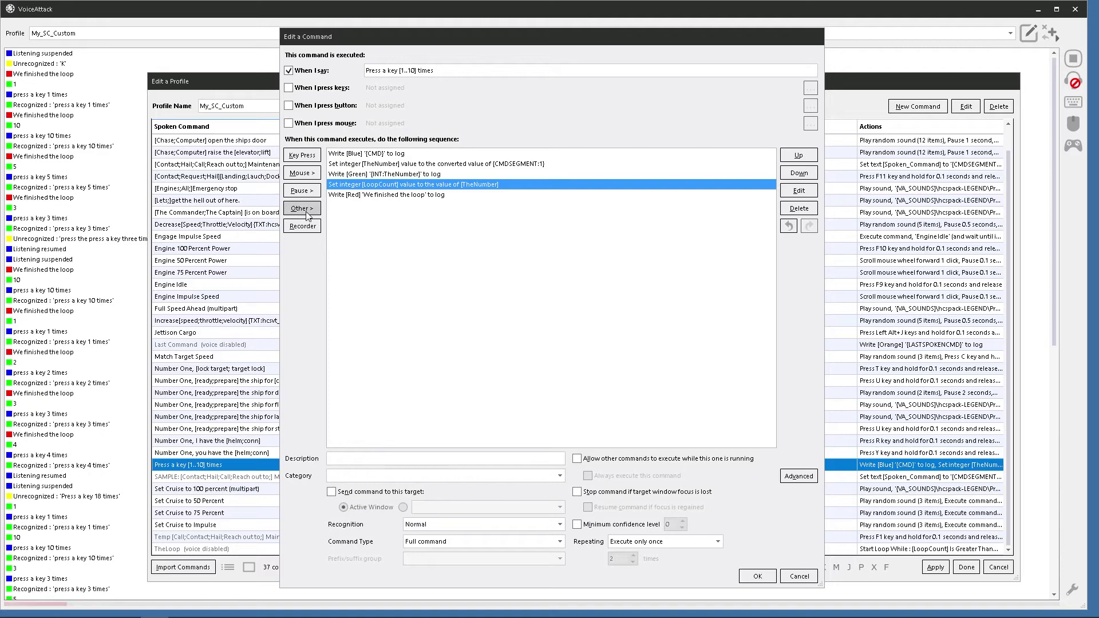
{"action": "mouse_move", "coordinate": [359, 210]}
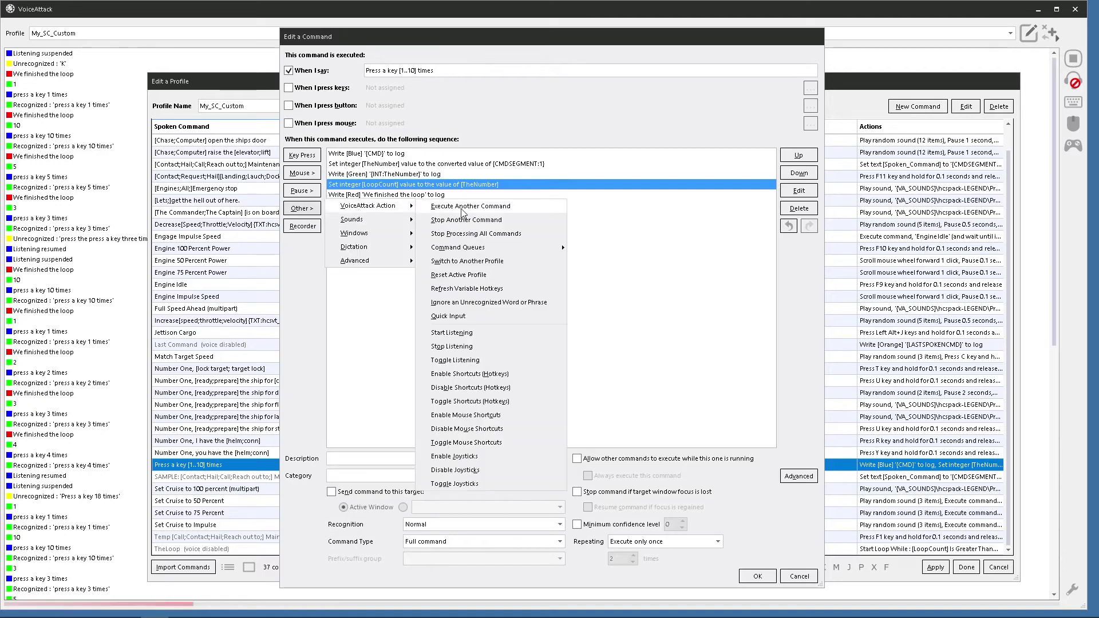
{"action": "left_click", "coordinate": [462, 207]}
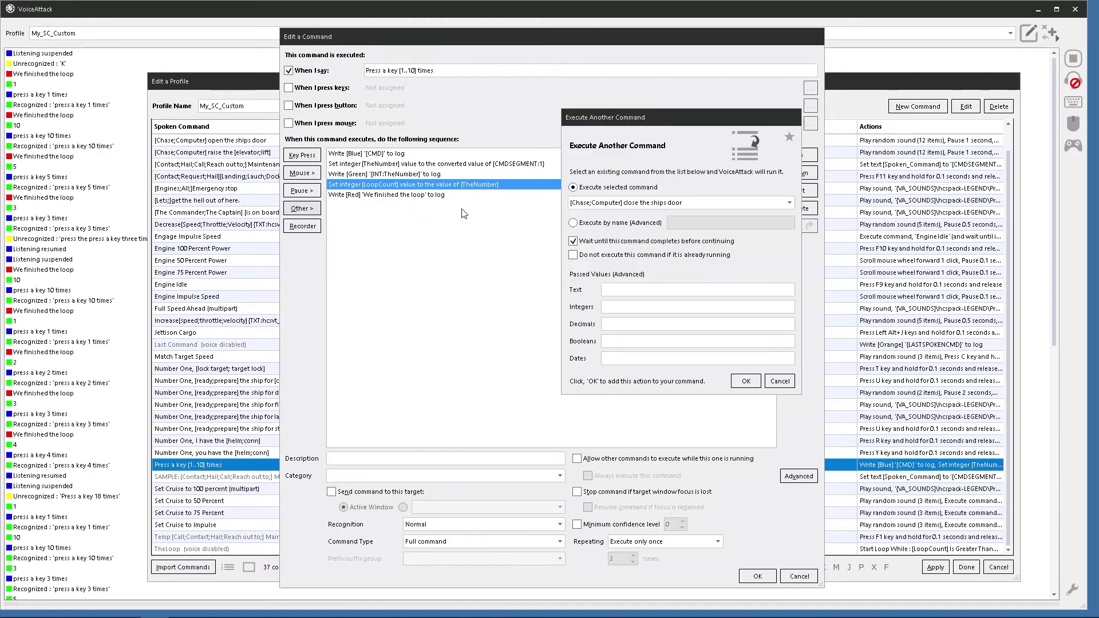
{"action": "left_click", "coordinate": [781, 204]}
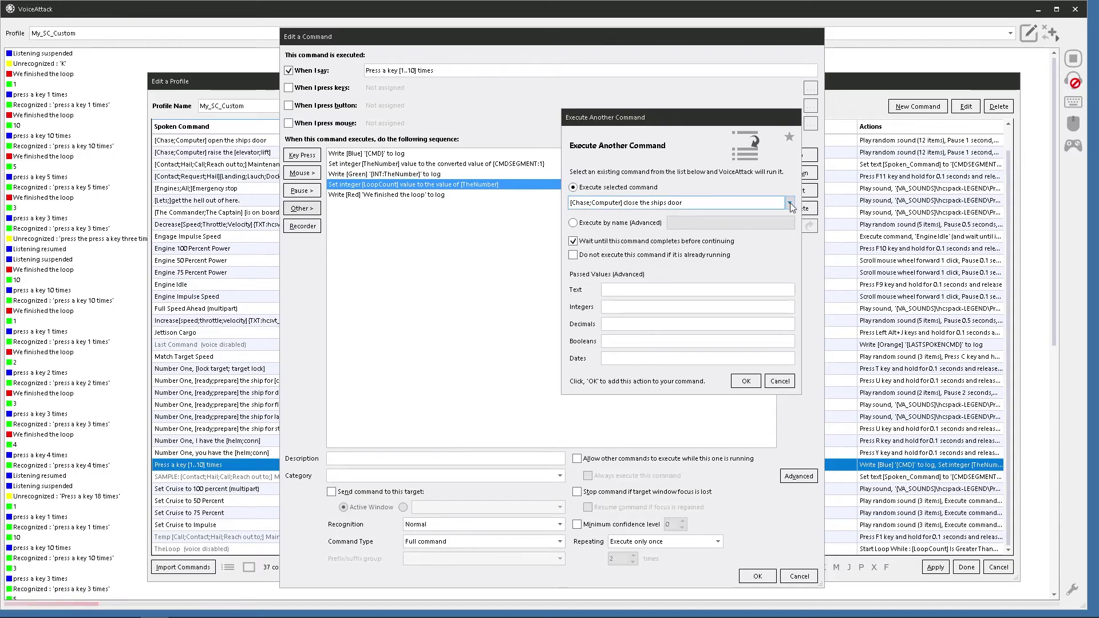
{"action": "scroll", "coordinate": [662, 441], "scroll_direction": "down", "scroll_amount": 2}
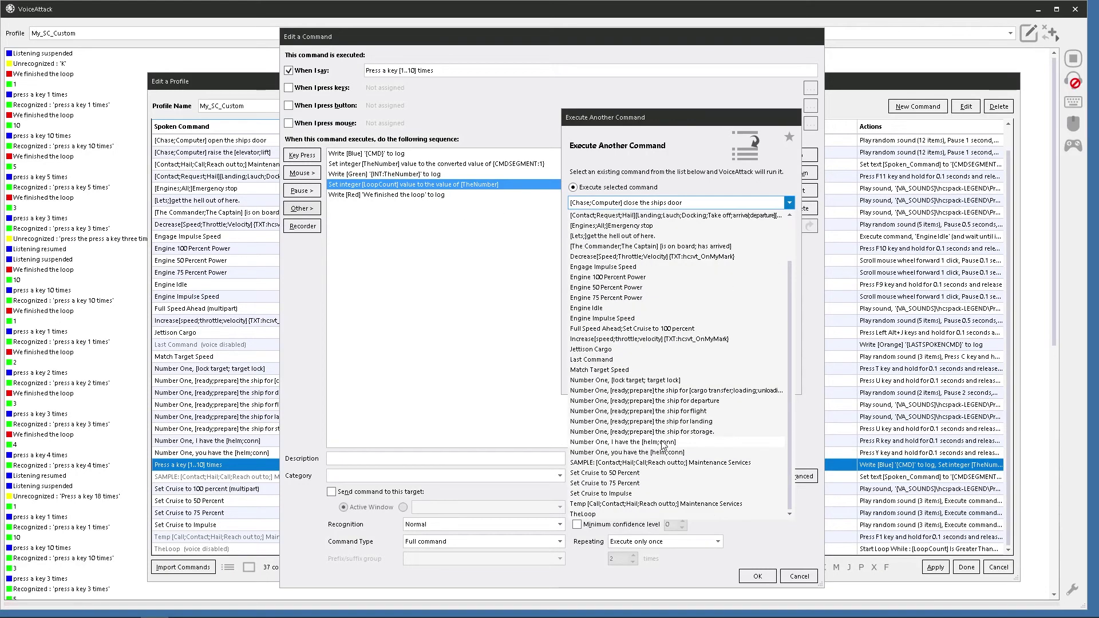
{"action": "left_click", "coordinate": [596, 514]}
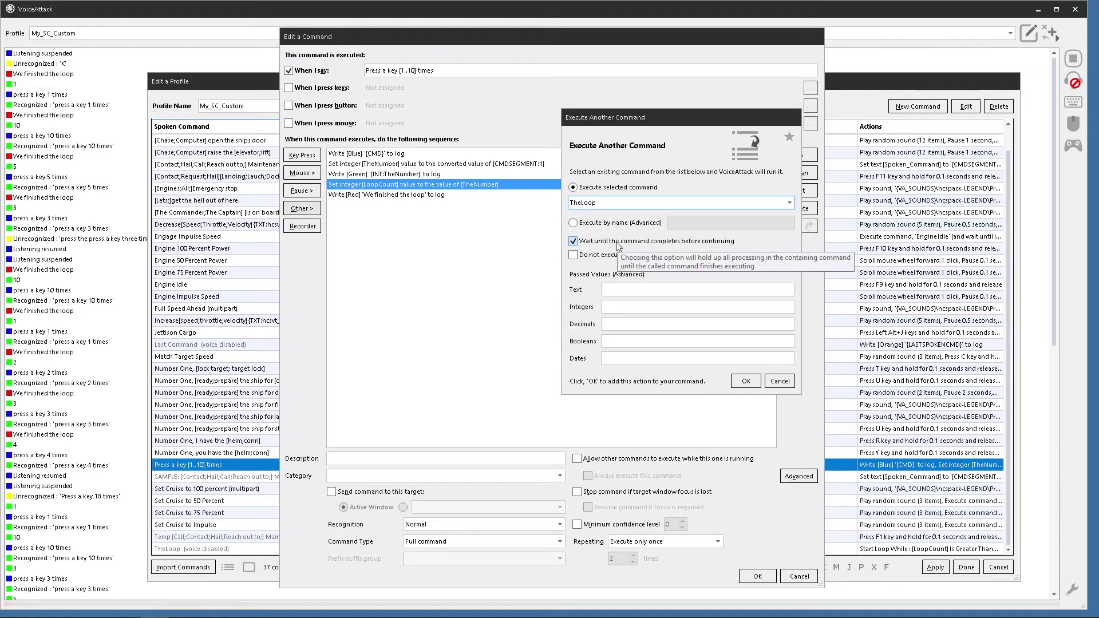
{"action": "left_click", "coordinate": [748, 383]}
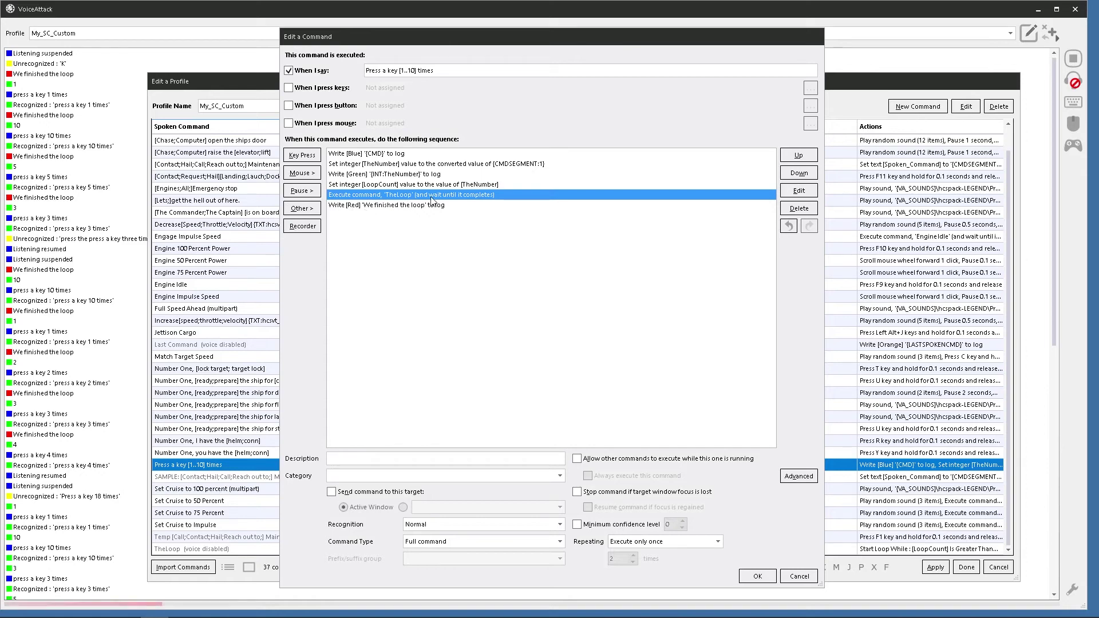
- Review the order of the remaining actions, save the edited command and apply the changes to the profile
{"action": "left_click", "coordinate": [363, 207]}
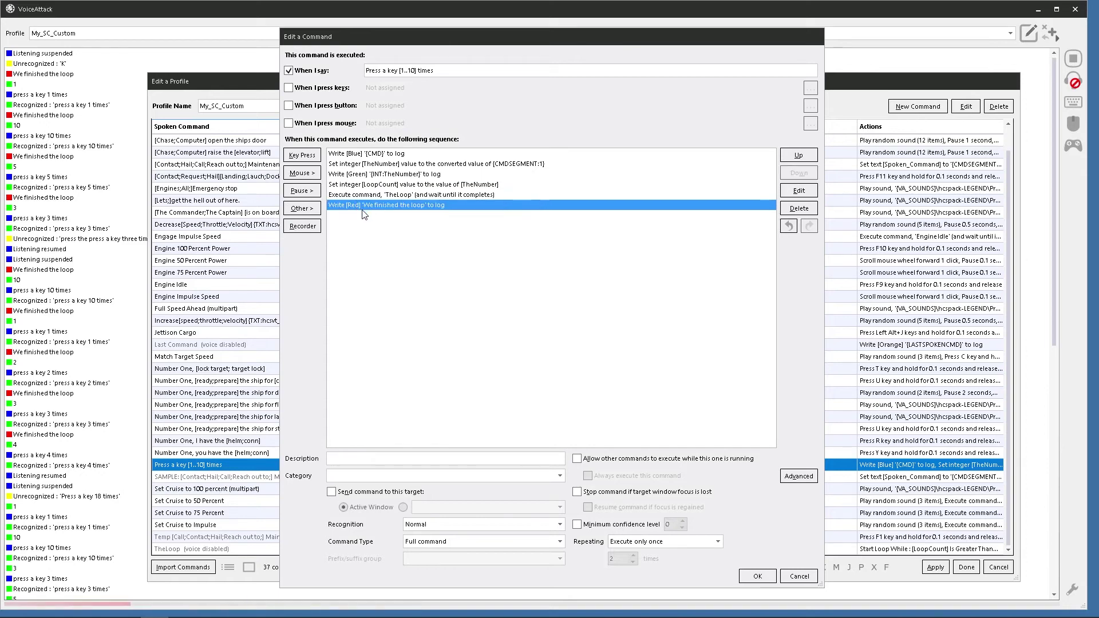
{"action": "left_click", "coordinate": [346, 187]}
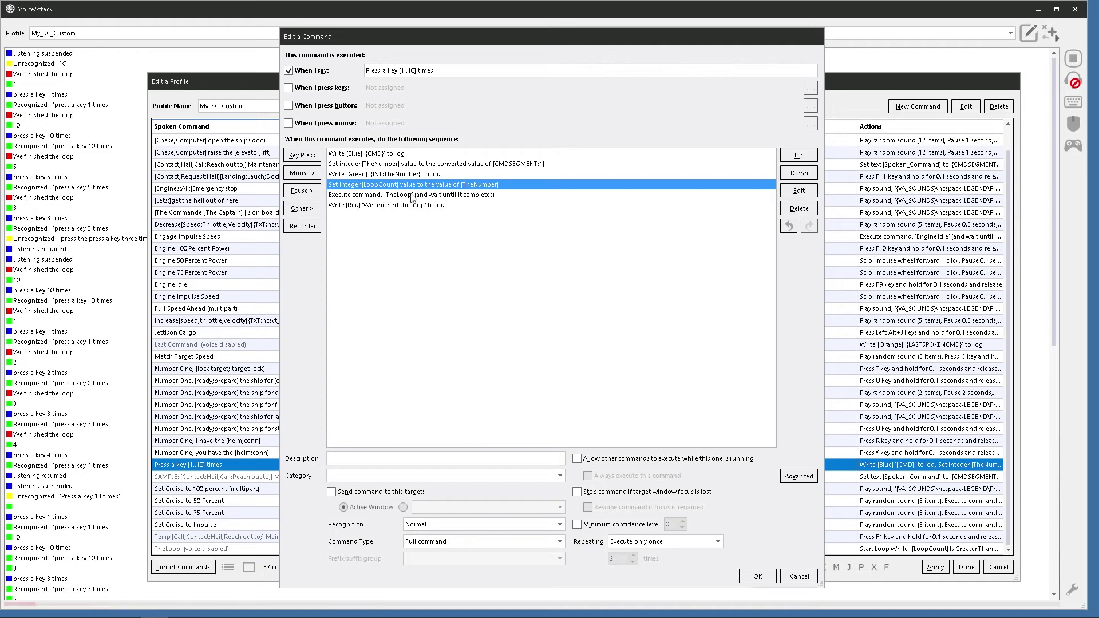
{"action": "left_click", "coordinate": [357, 195]}
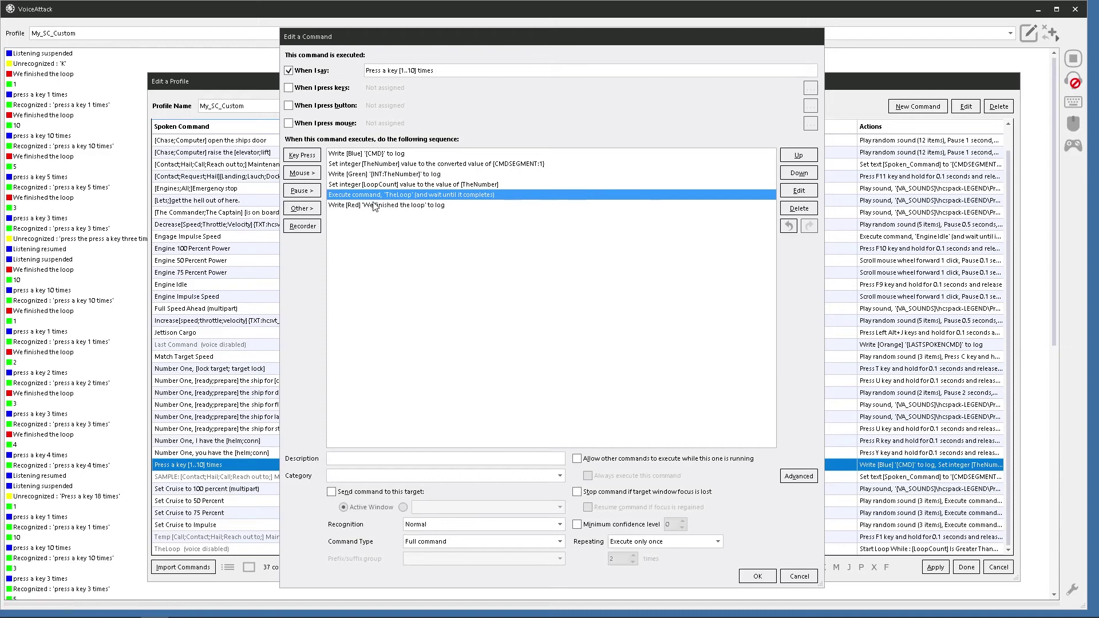
{"action": "left_click", "coordinate": [350, 206]}
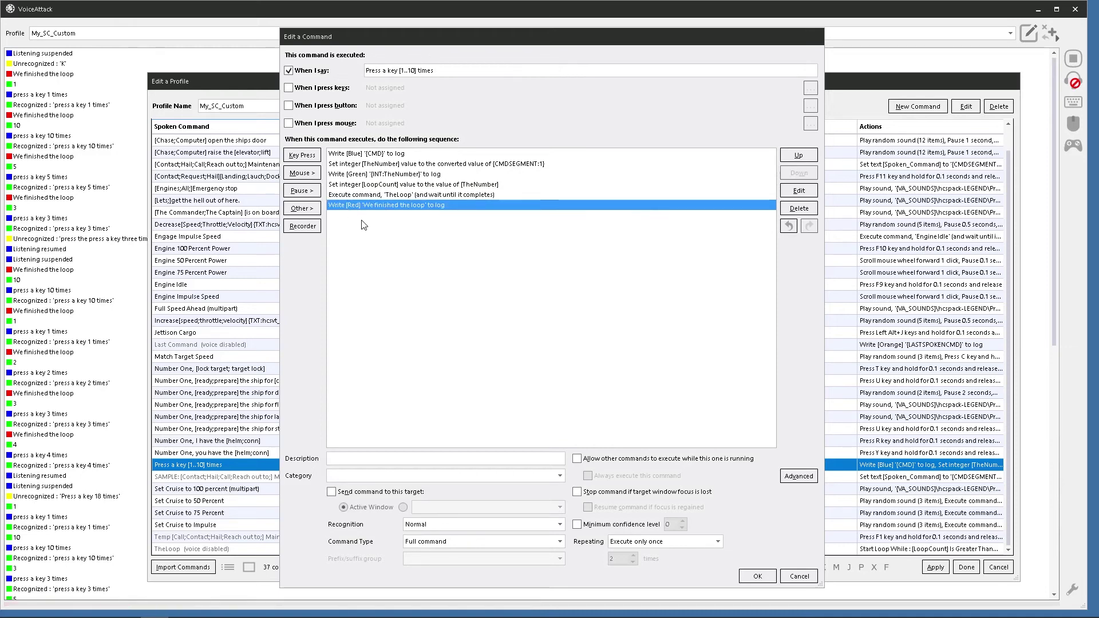
{"action": "left_click", "coordinate": [758, 576]}
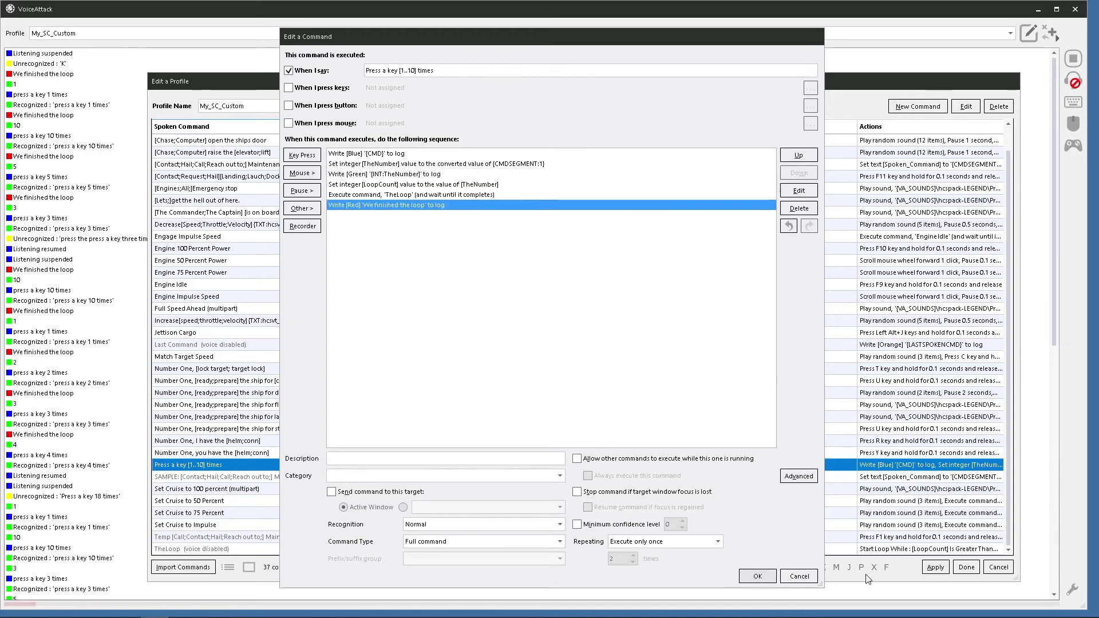
{"action": "left_click", "coordinate": [935, 568]}
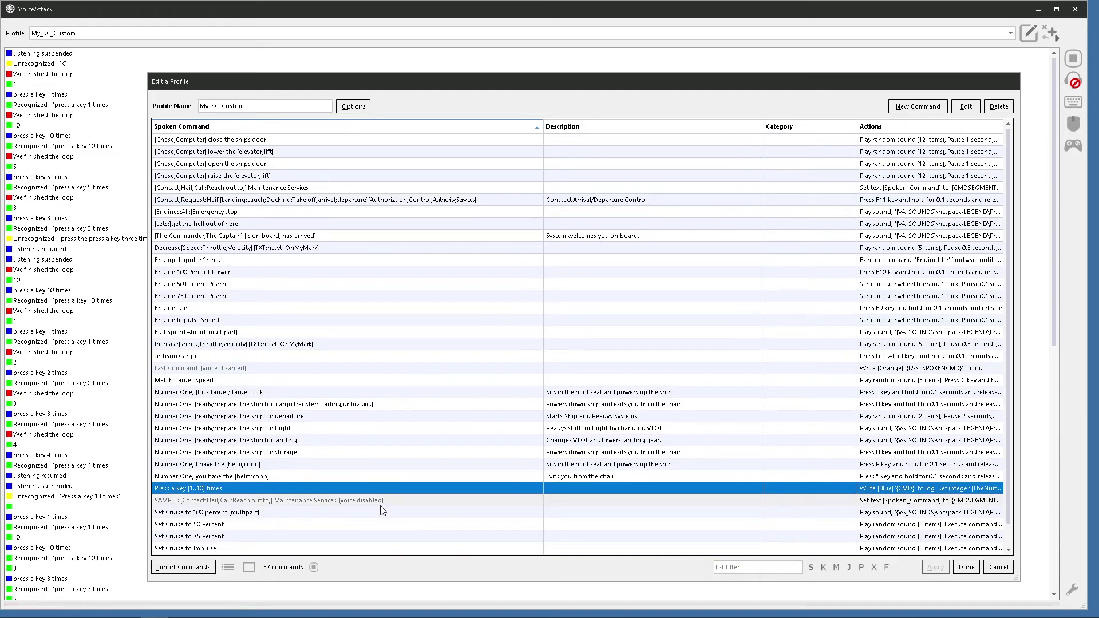
- Resume listening, test the spoken command in a blank Notepad document with 3, 6 and 2 presses of B, and close Notepad without saving
{"action": "key", "text": "ctrl+alt+l"}
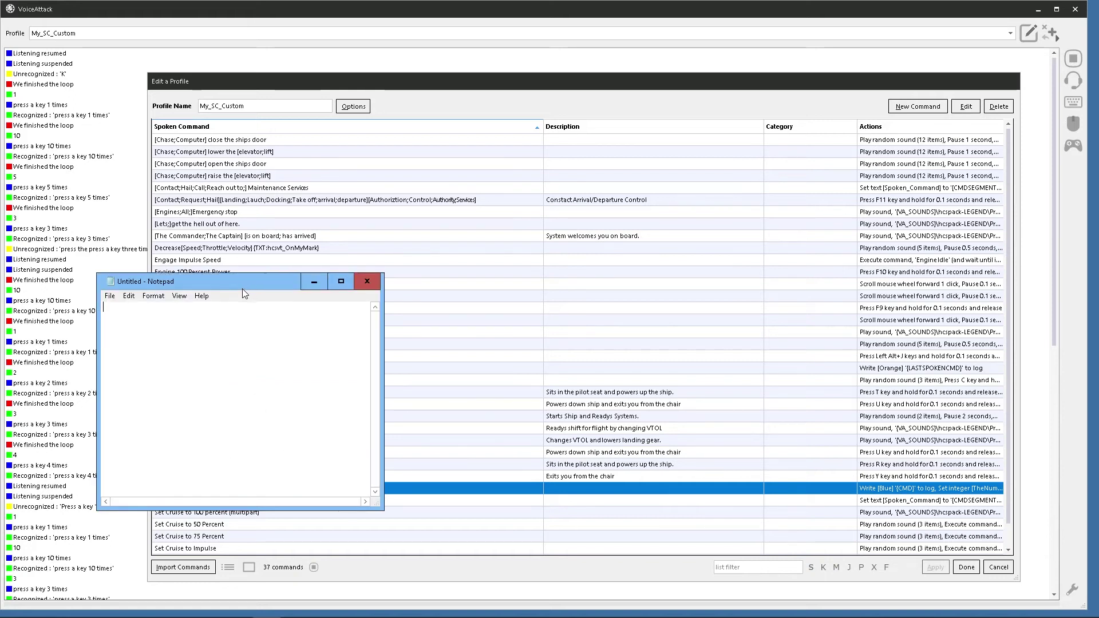
{"action": "left_click_drag", "start_coordinate": [242, 289], "coordinate": [240, 330]}
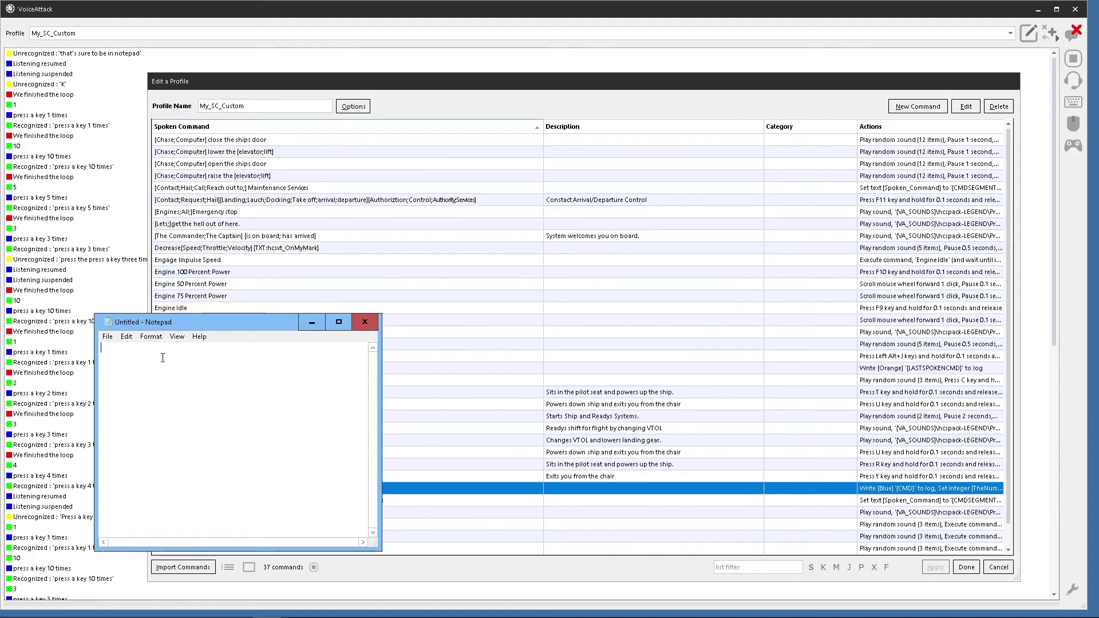
{"action": "type", "text": "bbb"}
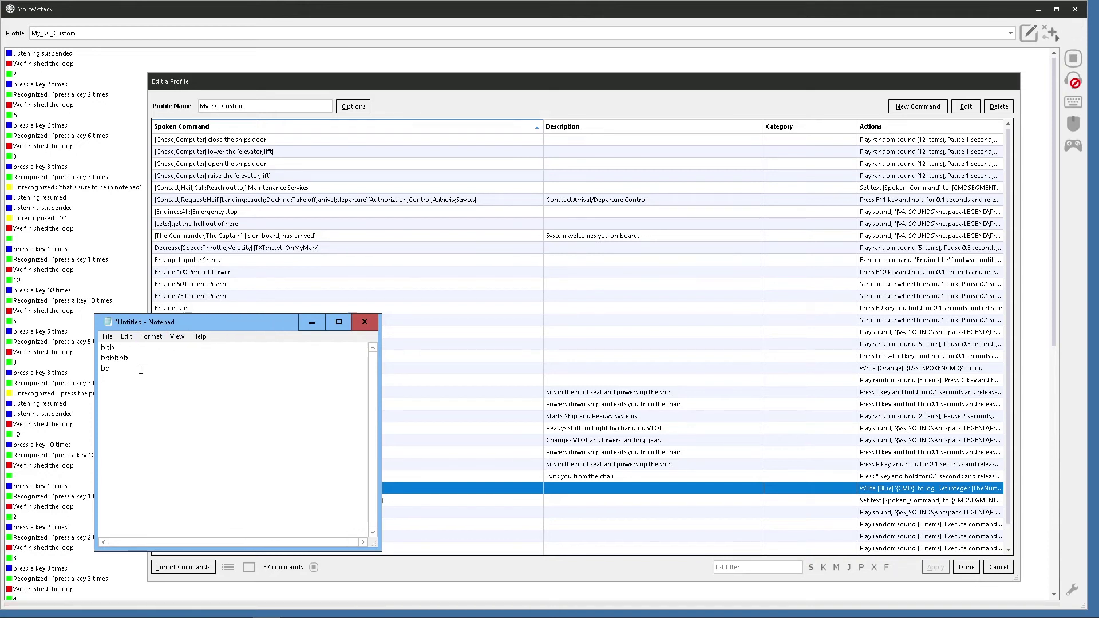
{"action": "left_click", "coordinate": [365, 322]}
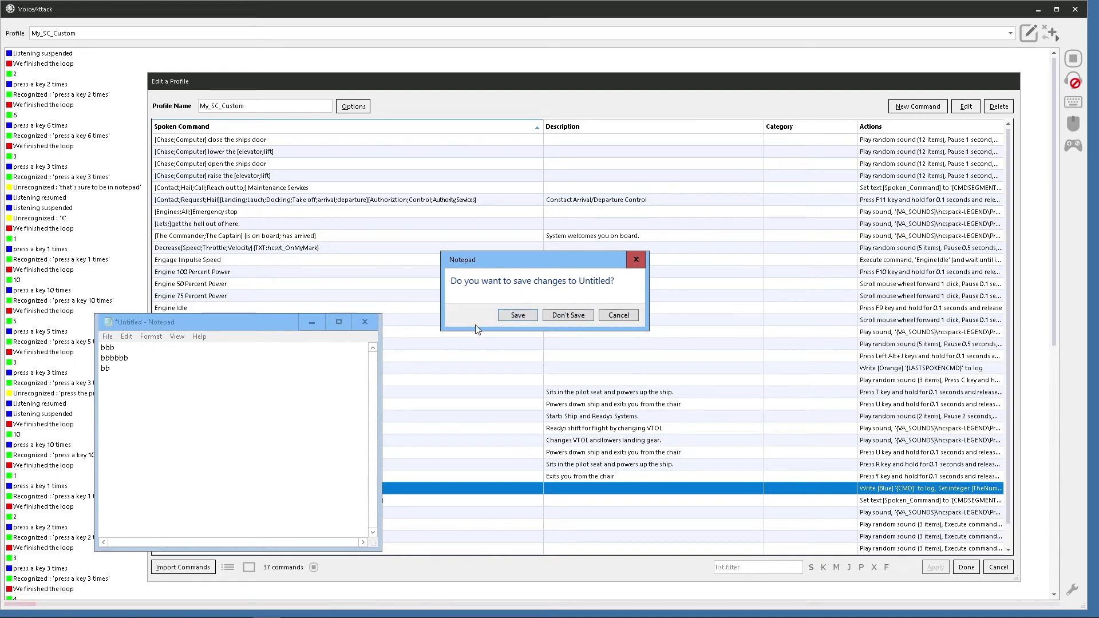
{"action": "left_click", "coordinate": [550, 317]}
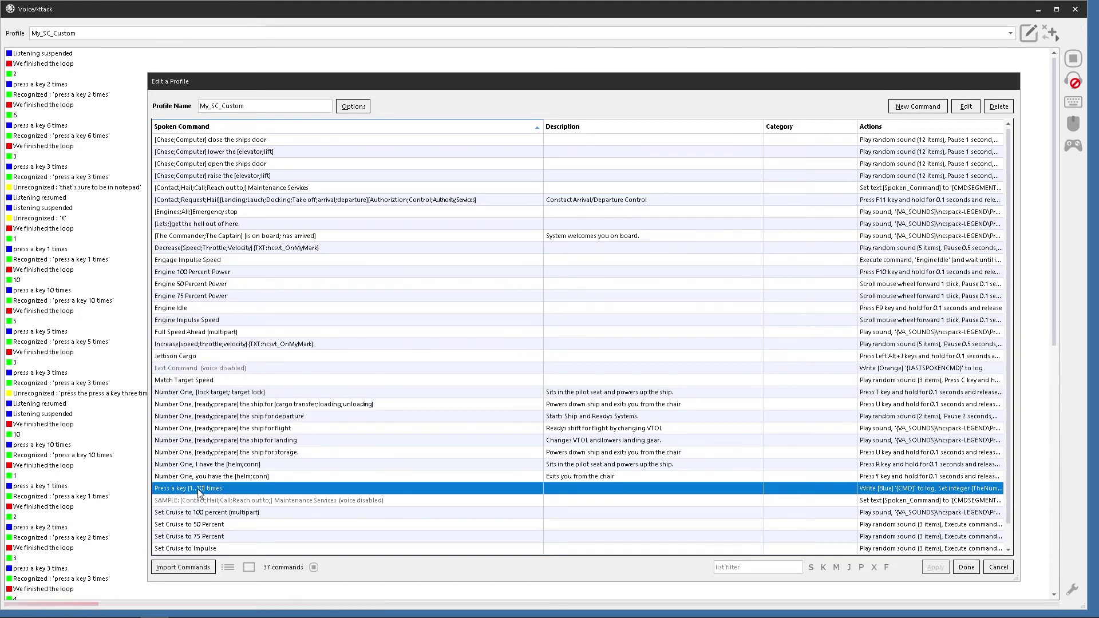
- Reopen the "Press a key [1..10] times" command to check its call to TheLoop, and close it without changes
{"action": "scroll", "coordinate": [209, 541], "scroll_direction": "down", "scroll_amount": 1}
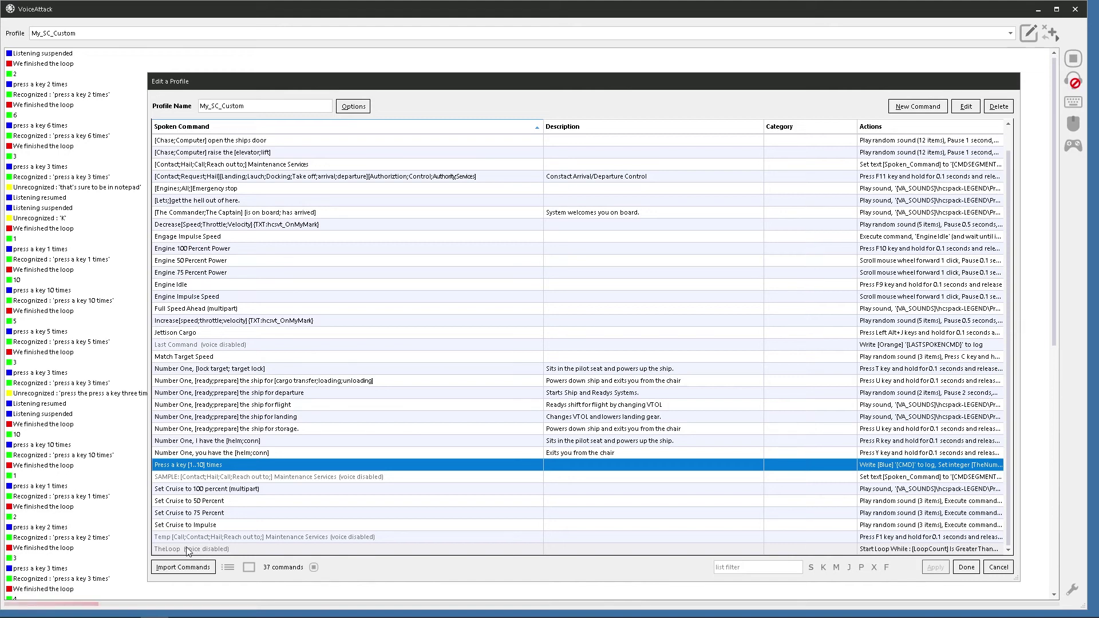
{"action": "double_click", "coordinate": [180, 463]}
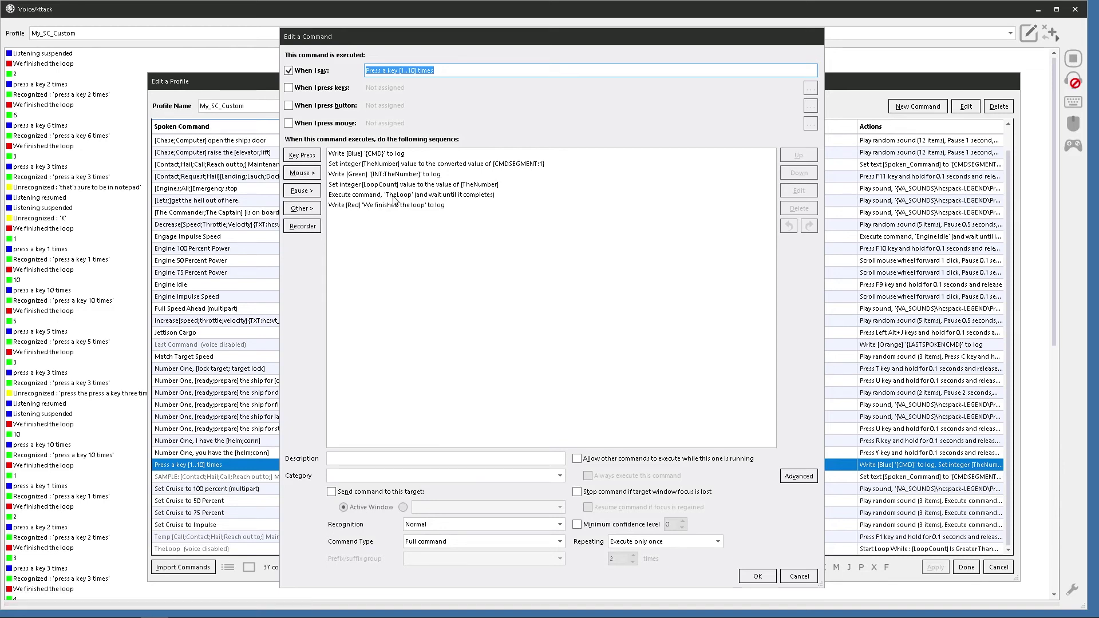
{"action": "left_click", "coordinate": [800, 576]}
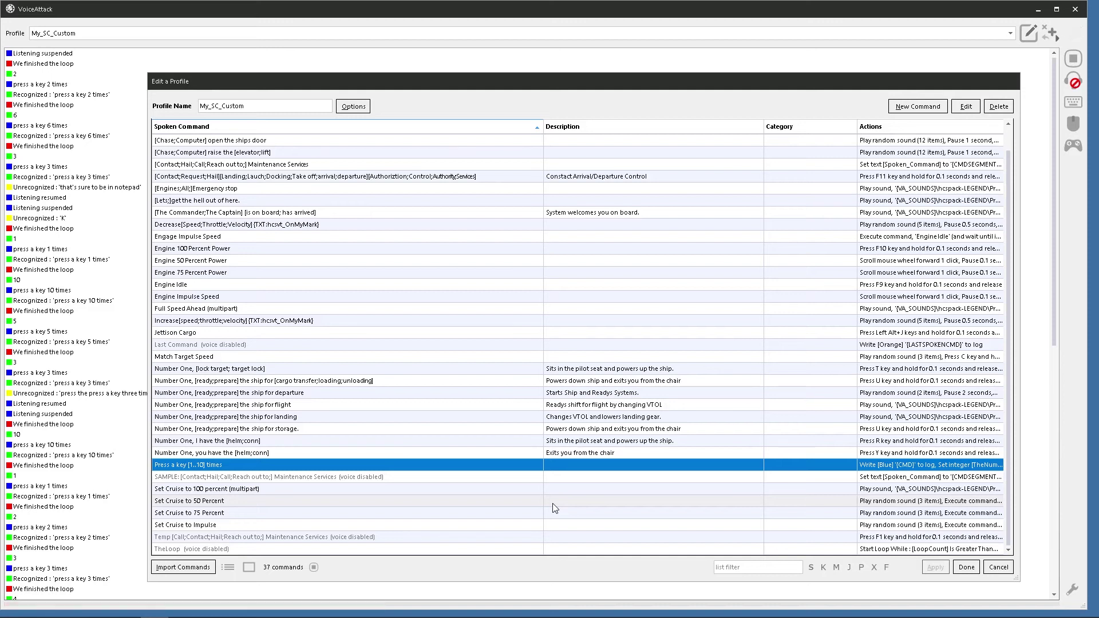
- Open the "Set Cruise to Impulse" command from the profile's command list to examine how it executes other commands
{"action": "left_click", "coordinate": [183, 550]}
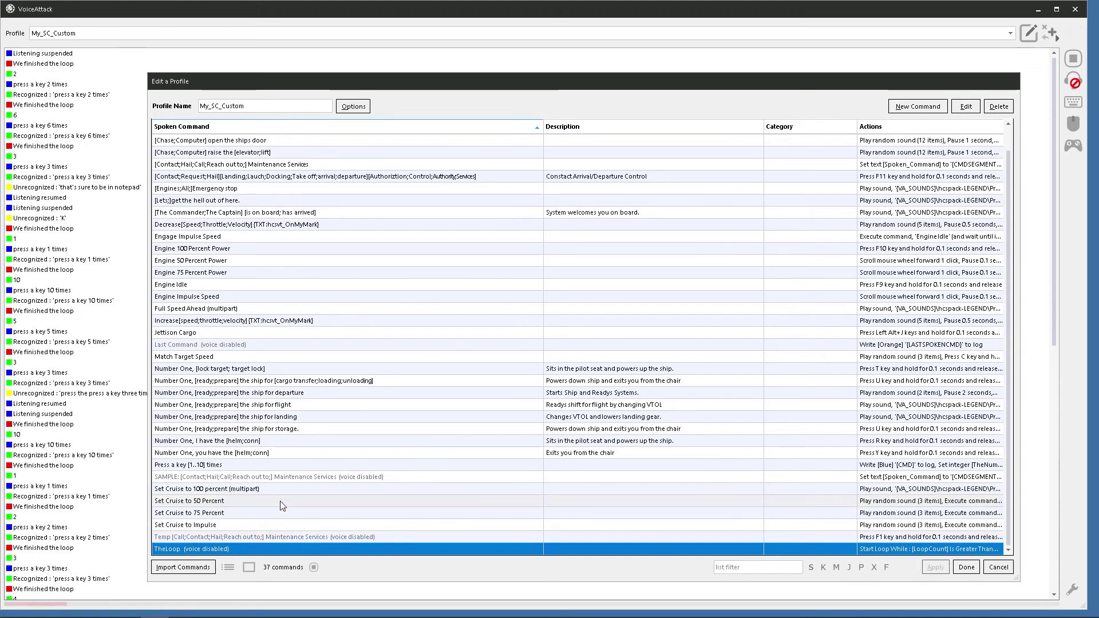
{"action": "left_click", "coordinate": [309, 479]}
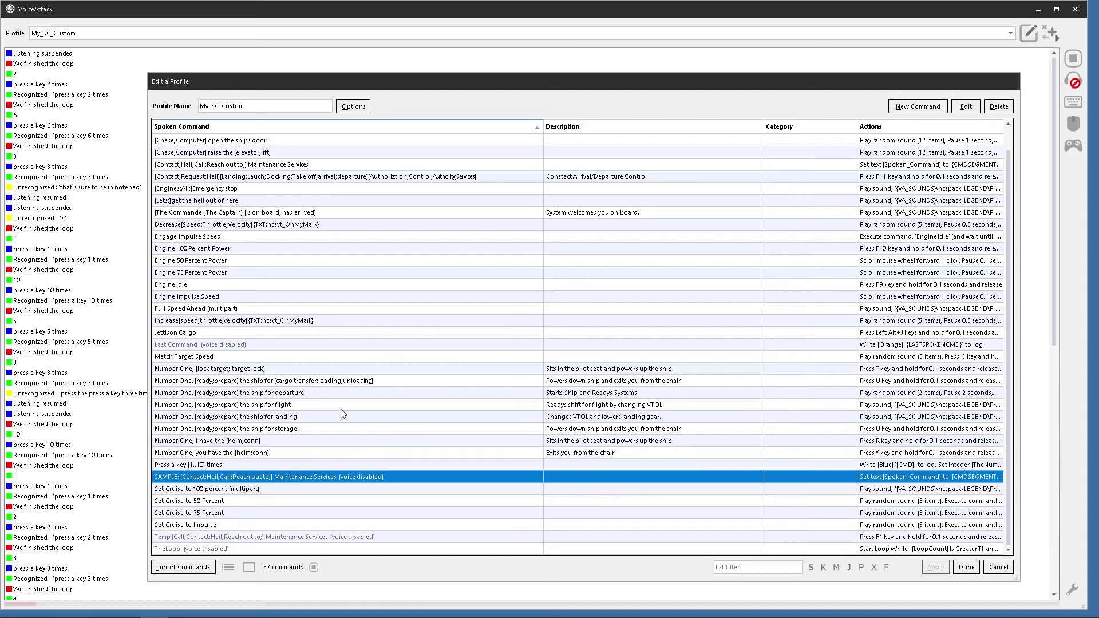
{"action": "left_click", "coordinate": [182, 527]}
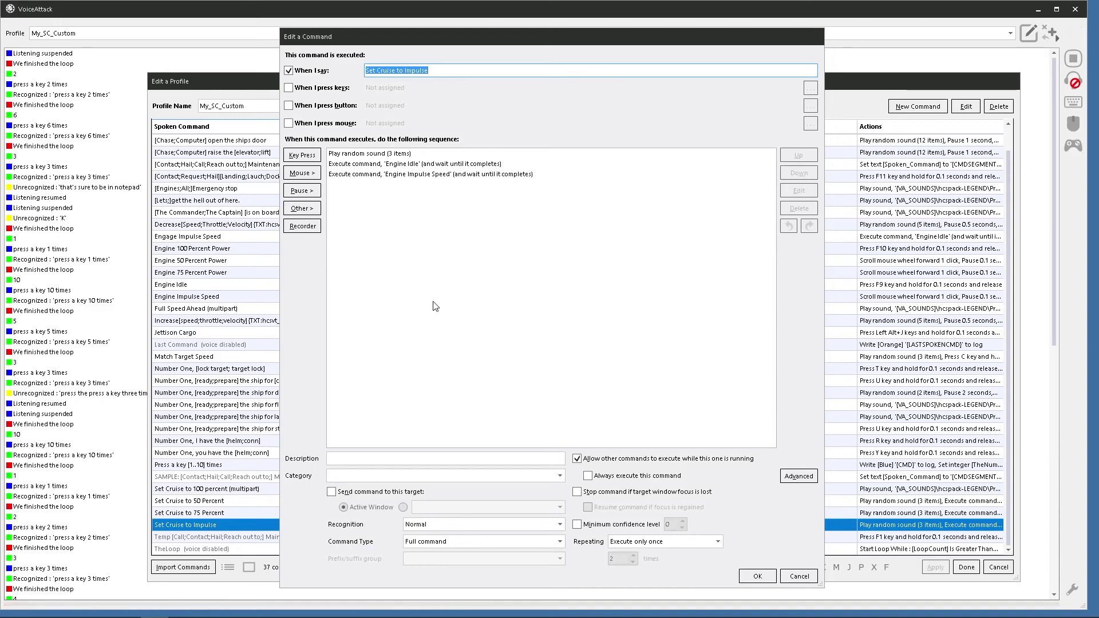
- Close the "Set Cruise to Impulse" command, examine the commands executed by "Set Cruise to 75 Percent", and close it without changes
{"action": "left_click", "coordinate": [758, 576]}
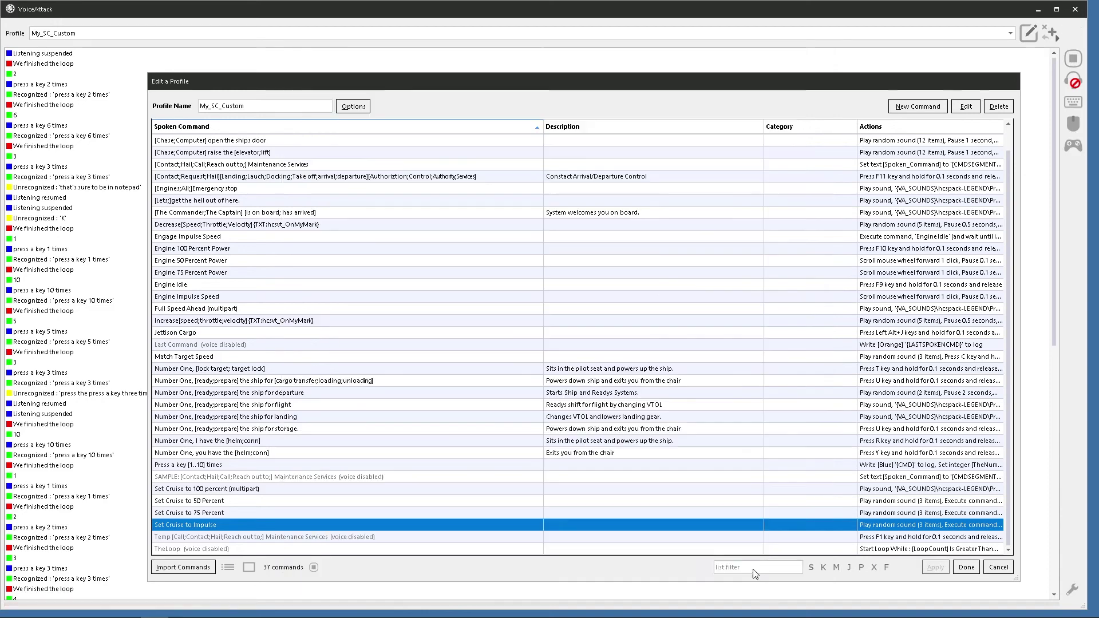
{"action": "double_click", "coordinate": [177, 513]}
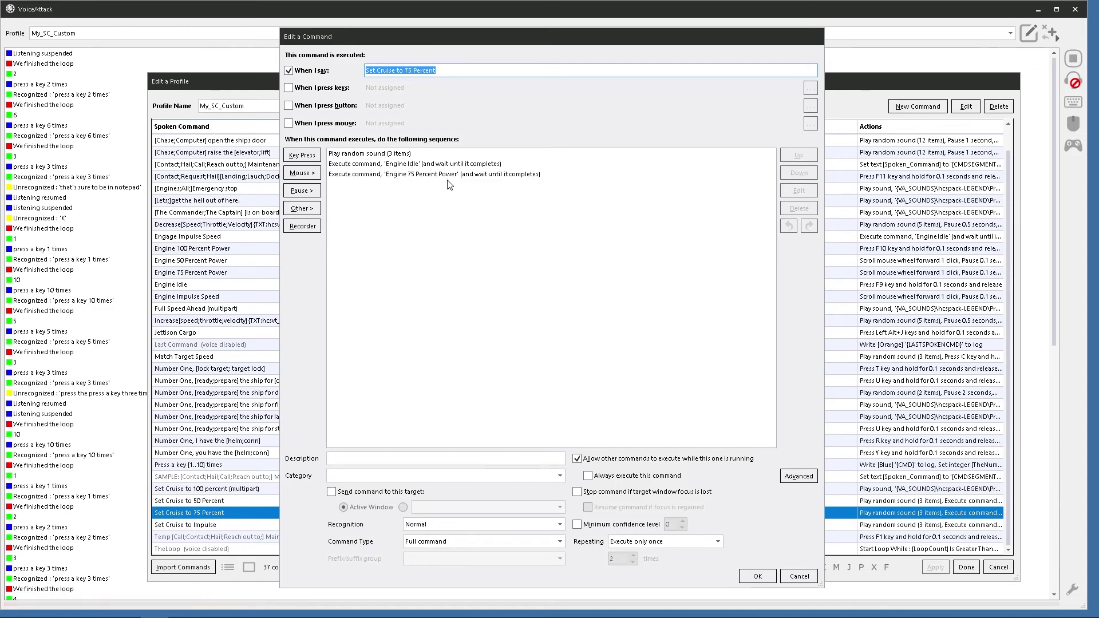
{"action": "left_click", "coordinate": [797, 577]}
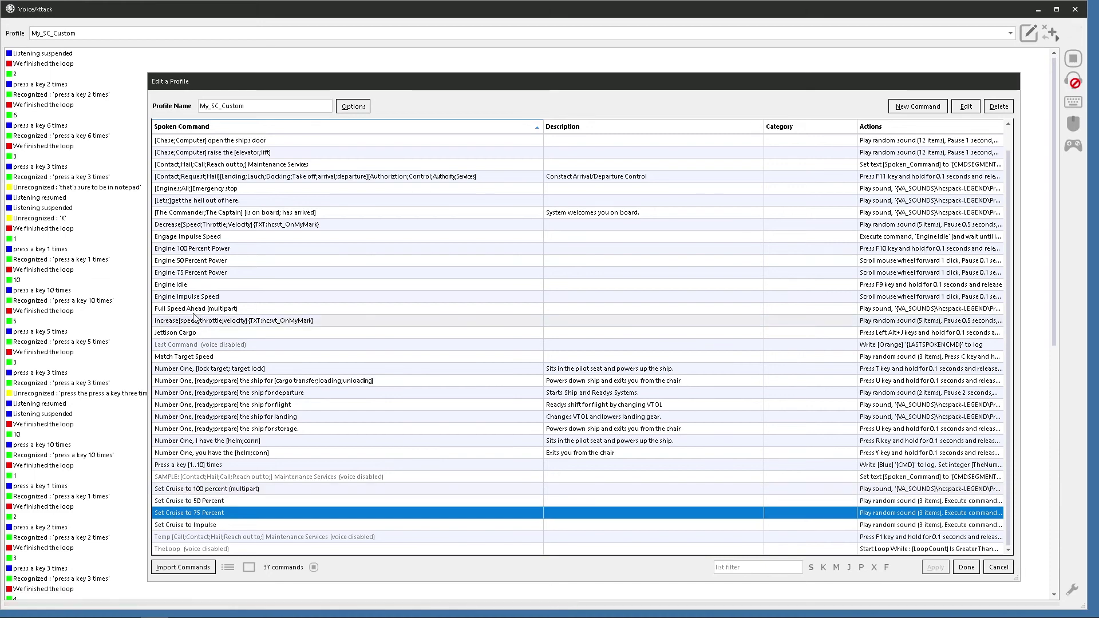
- Open the "Engine Idle" command to examine its key press and repeat setting, and close it with its settings kept
{"action": "left_click", "coordinate": [172, 284]}
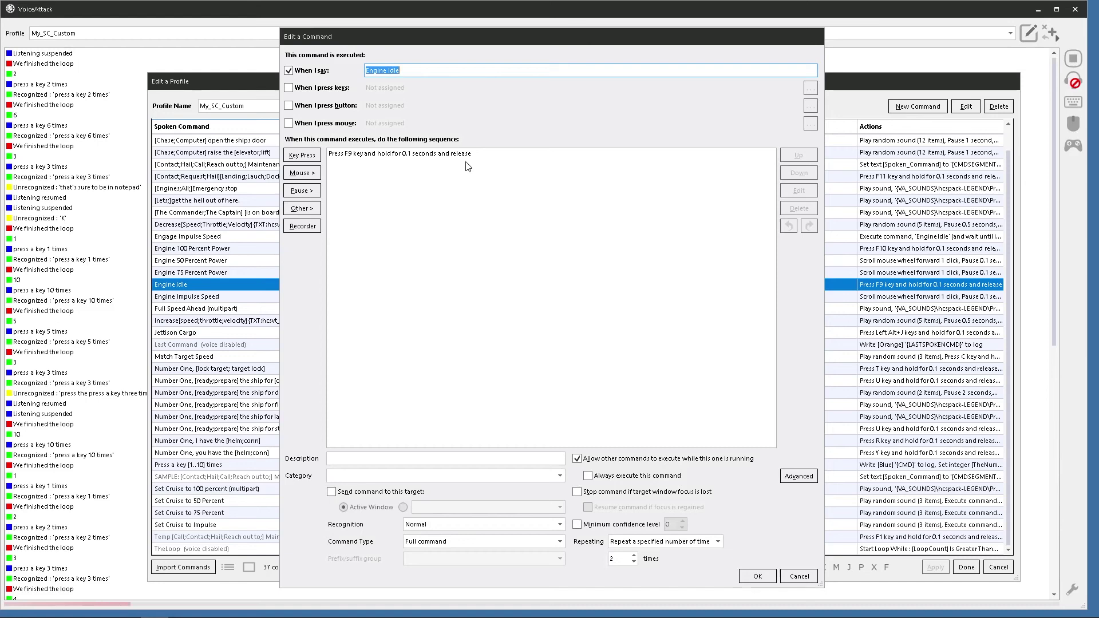
{"action": "left_click", "coordinate": [620, 560]}
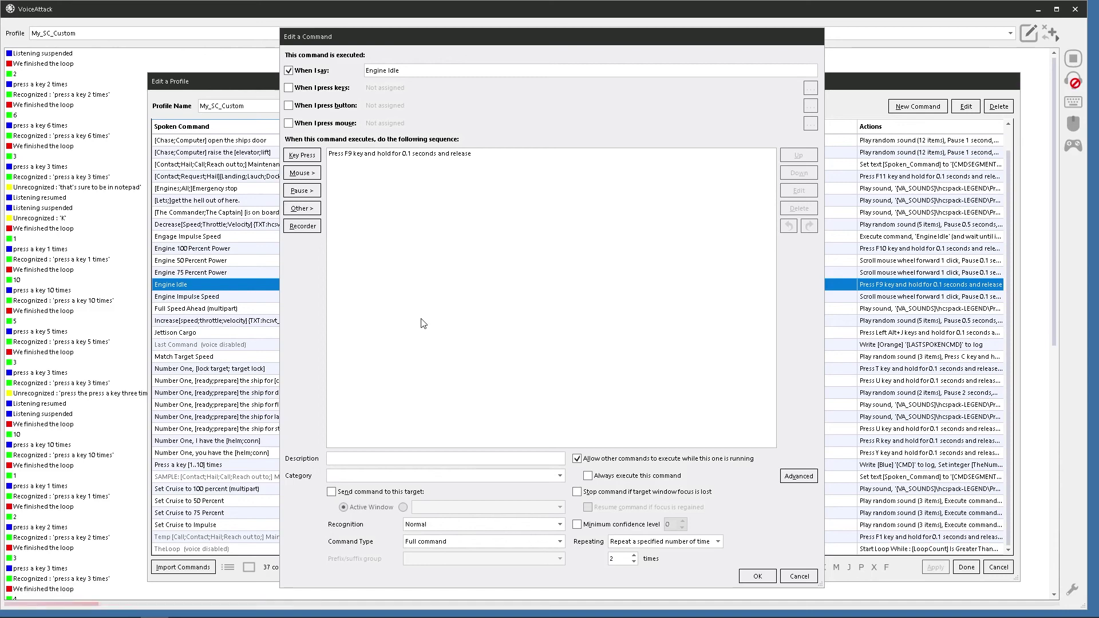
{"action": "left_click", "coordinate": [759, 577]}
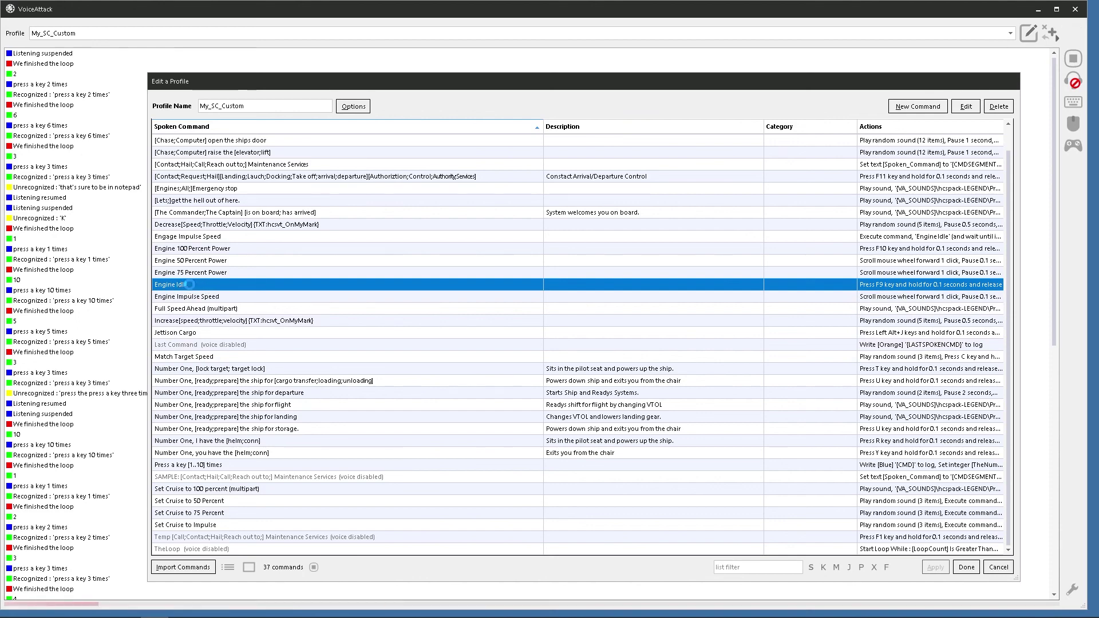
- Assign the "Engine Idle" command to a category named Key Bindings, save the command and apply the change to the profile
{"action": "left_click", "coordinate": [356, 477]}
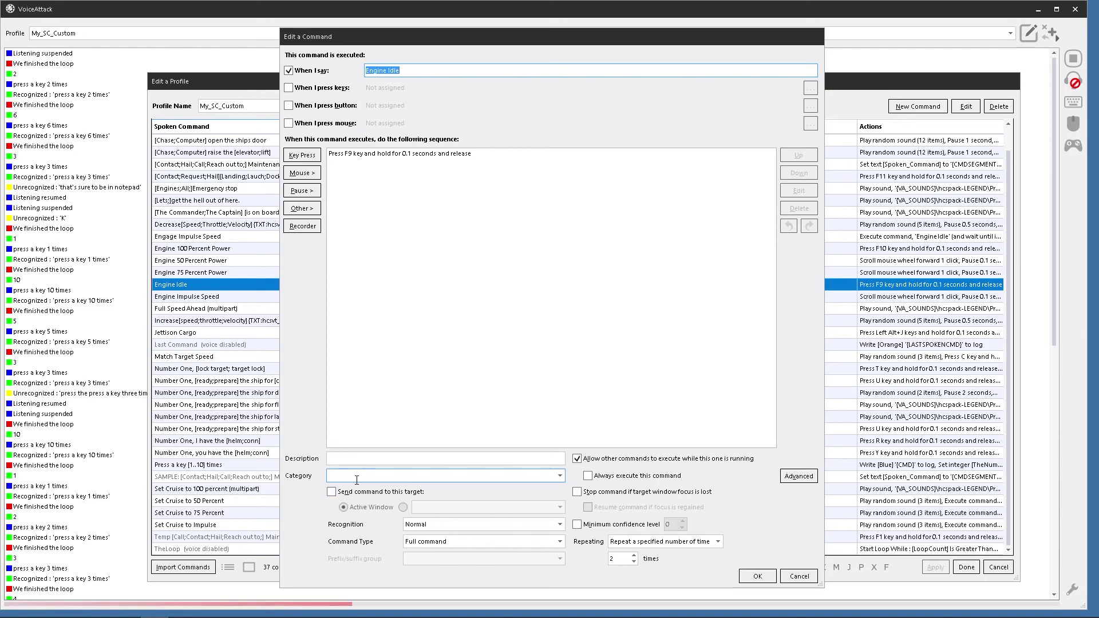
{"action": "type", "text": "Key Bindings"}
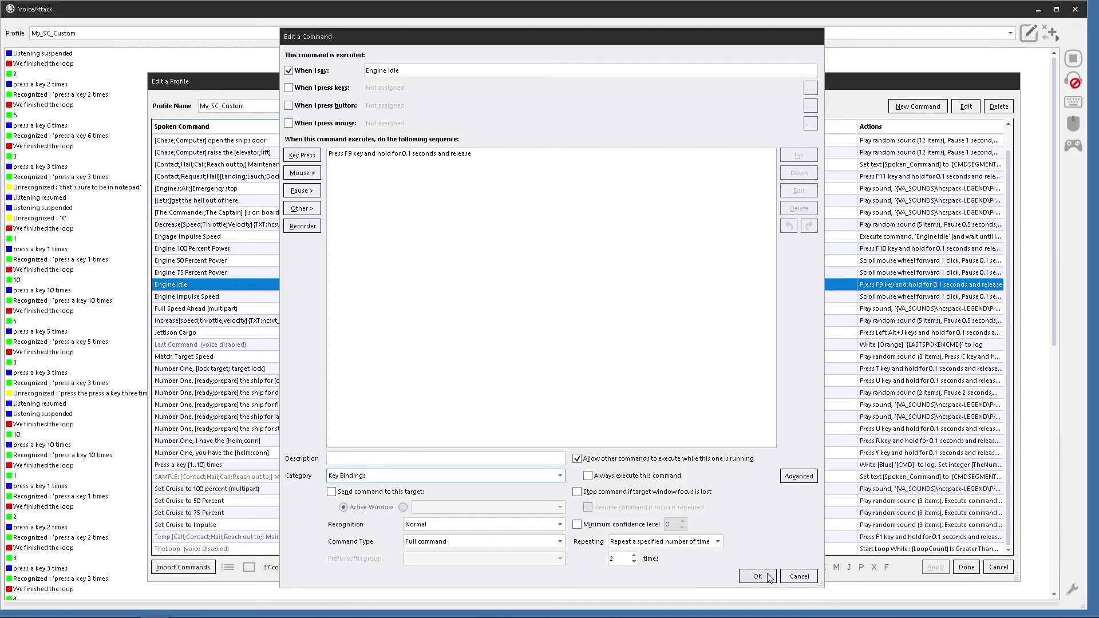
{"action": "left_click", "coordinate": [768, 577]}
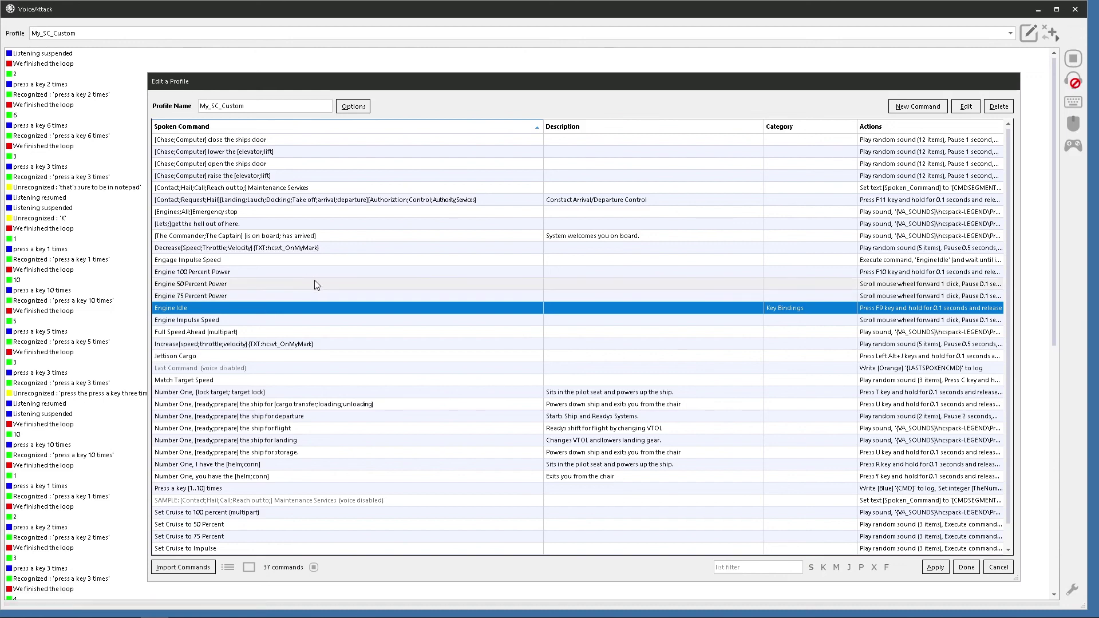
{"action": "left_click_drag", "start_coordinate": [643, 83], "coordinate": [612, 72]}
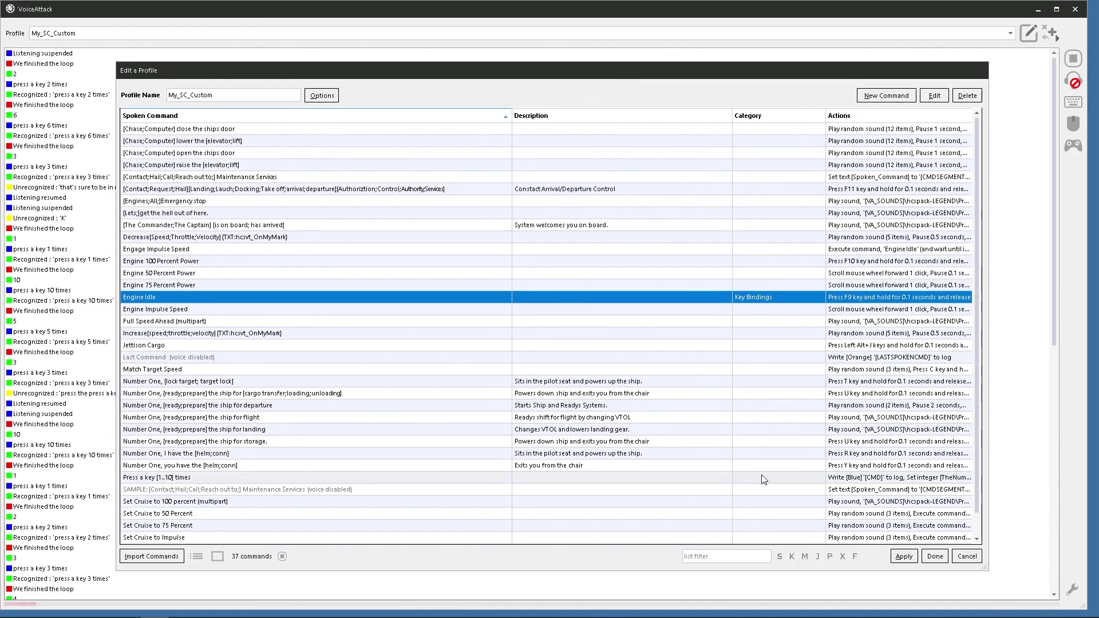
{"action": "left_click", "coordinate": [909, 558]}
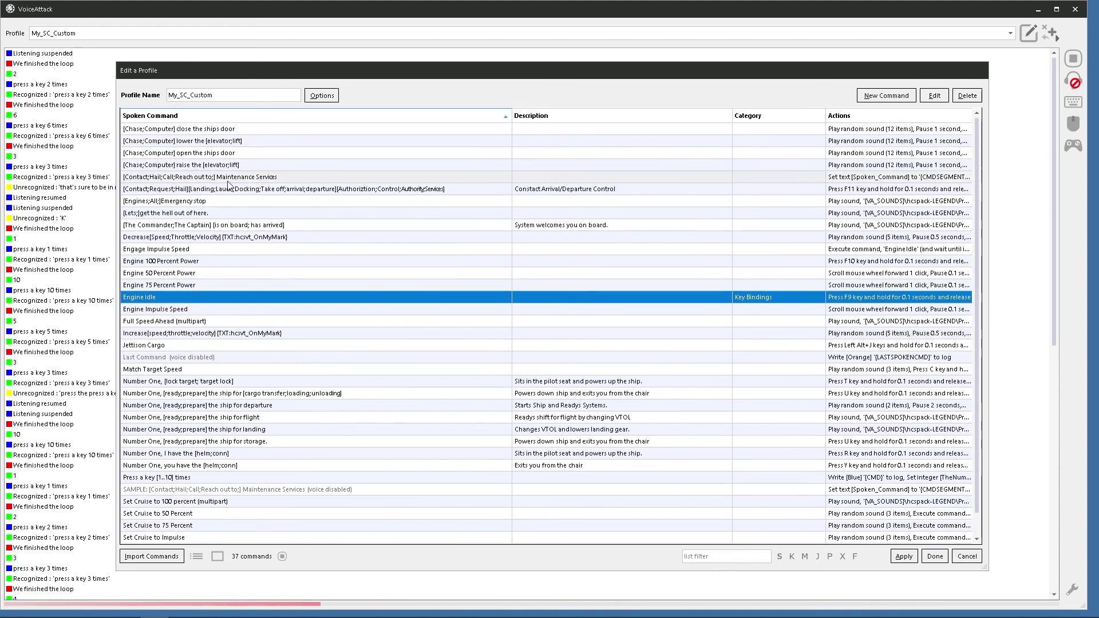
- Select the "[Contact;Hail;Call;Reach out to;] Maintenance Services" command in the profile's command list
{"action": "left_click", "coordinate": [203, 178]}
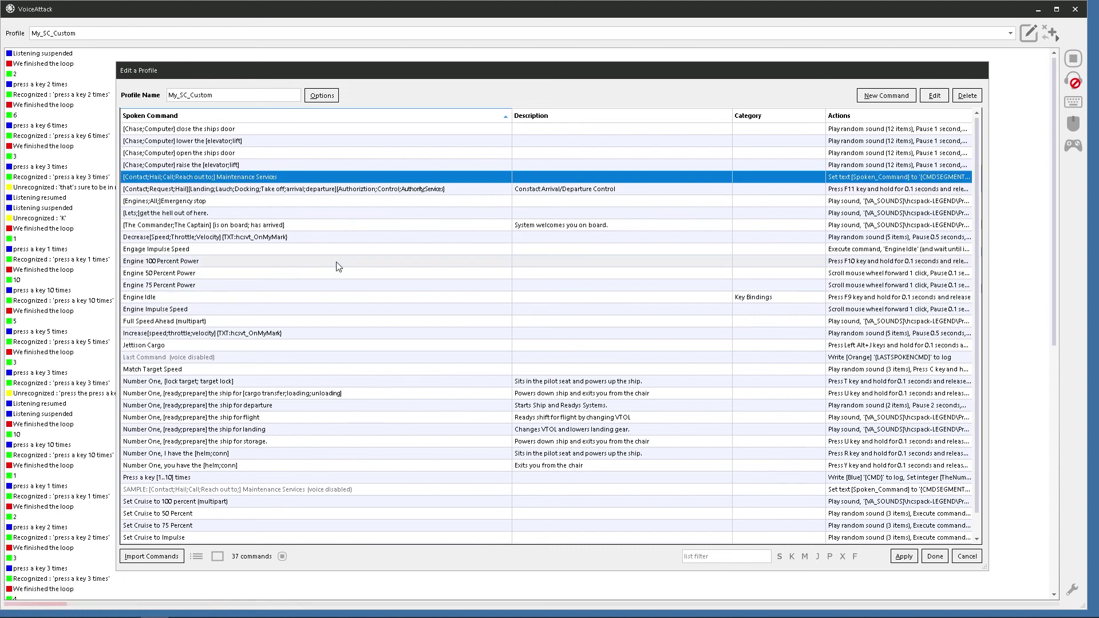